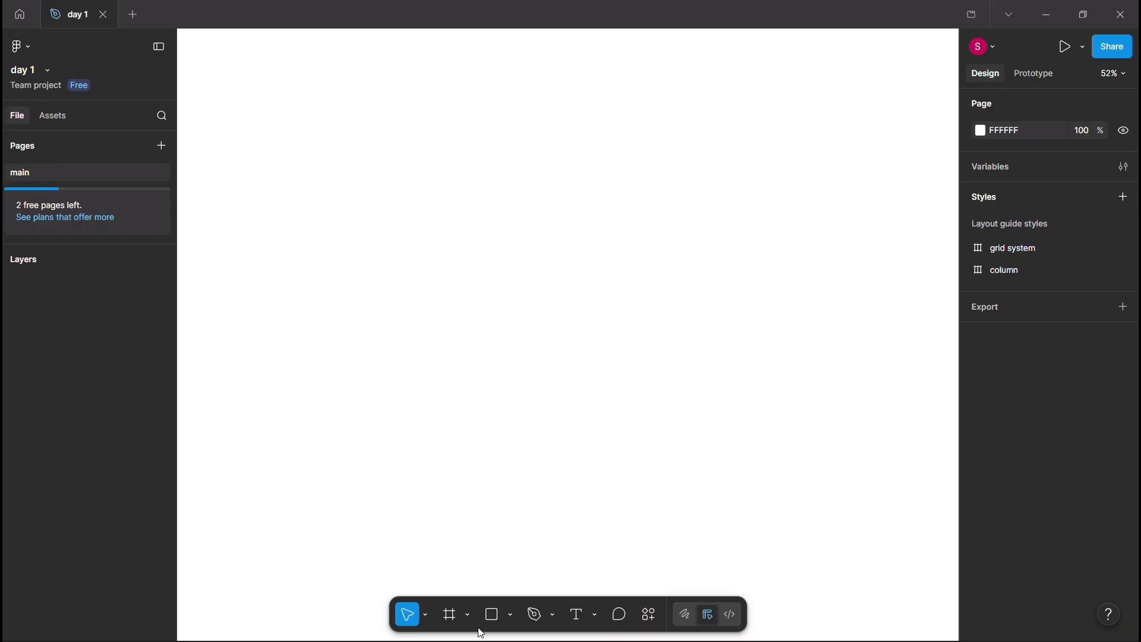
Step: Draw a frame about 463 × 448 on the empty canvas and shift it sideways to the middle
{"action": "left_click", "coordinate": [452, 616]}
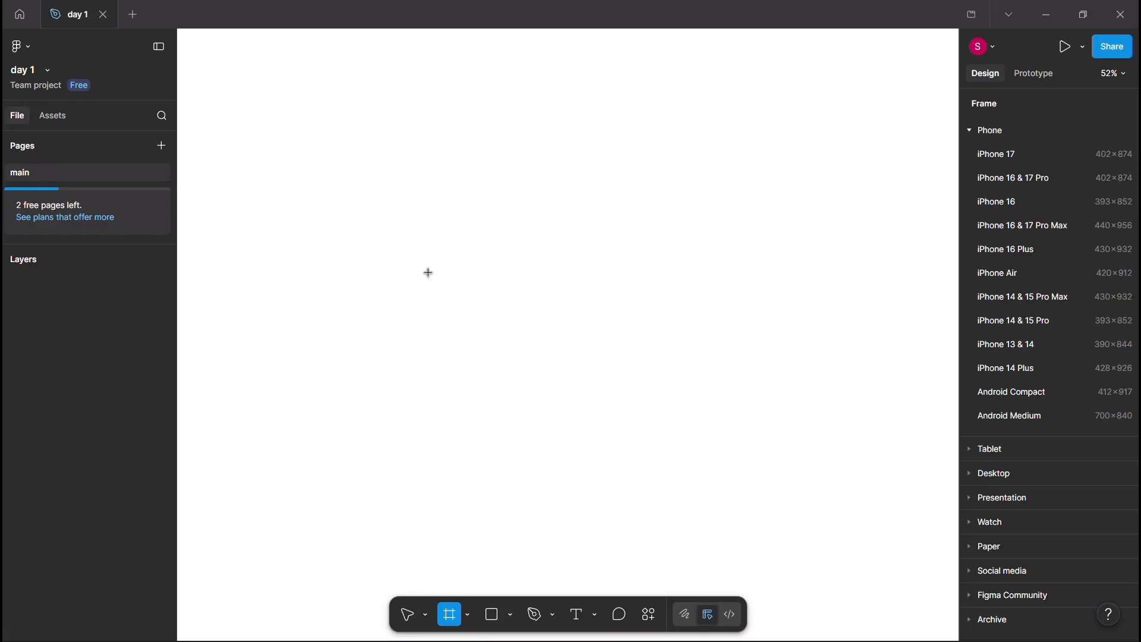
{"action": "left_click_drag", "start_coordinate": [391, 201], "coordinate": [571, 375]}
{"action": "left_click_drag", "start_coordinate": [464, 253], "coordinate": [565, 250]}
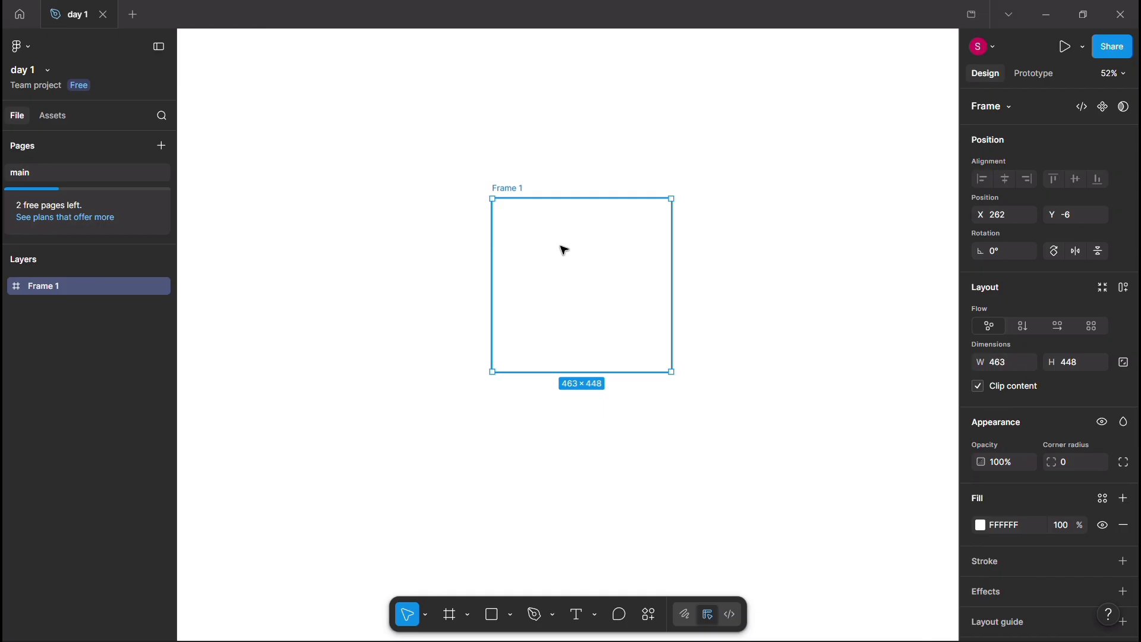
{"action": "scroll", "coordinate": [657, 519], "scroll_direction": "up", "scroll_amount": 3}
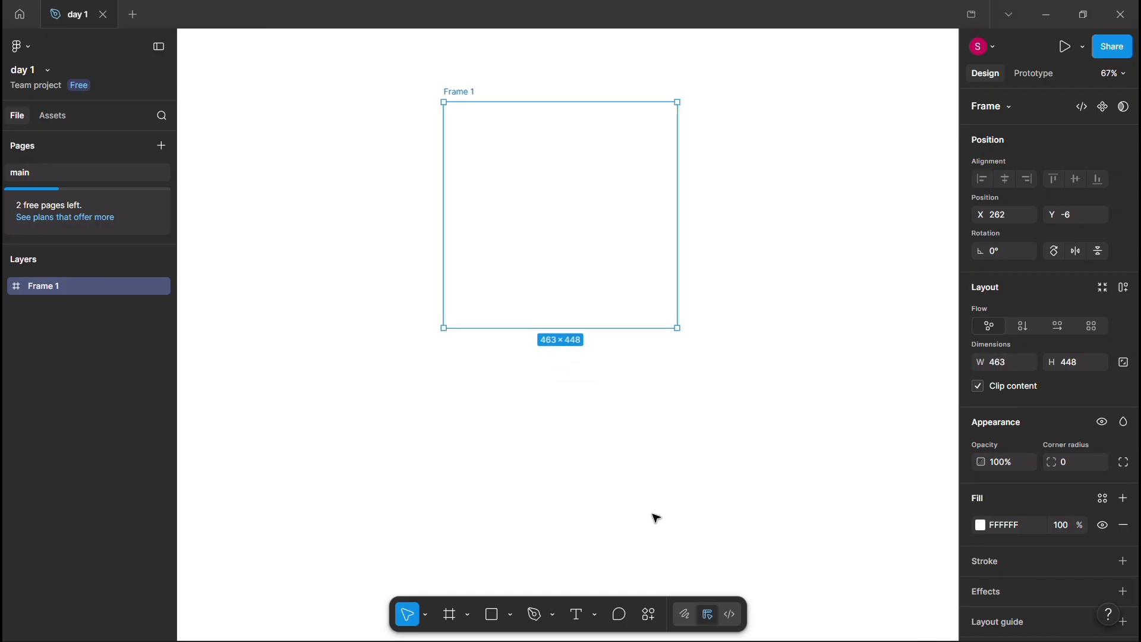
{"action": "scroll", "coordinate": [657, 519], "scroll_direction": "up", "scroll_amount": 4}
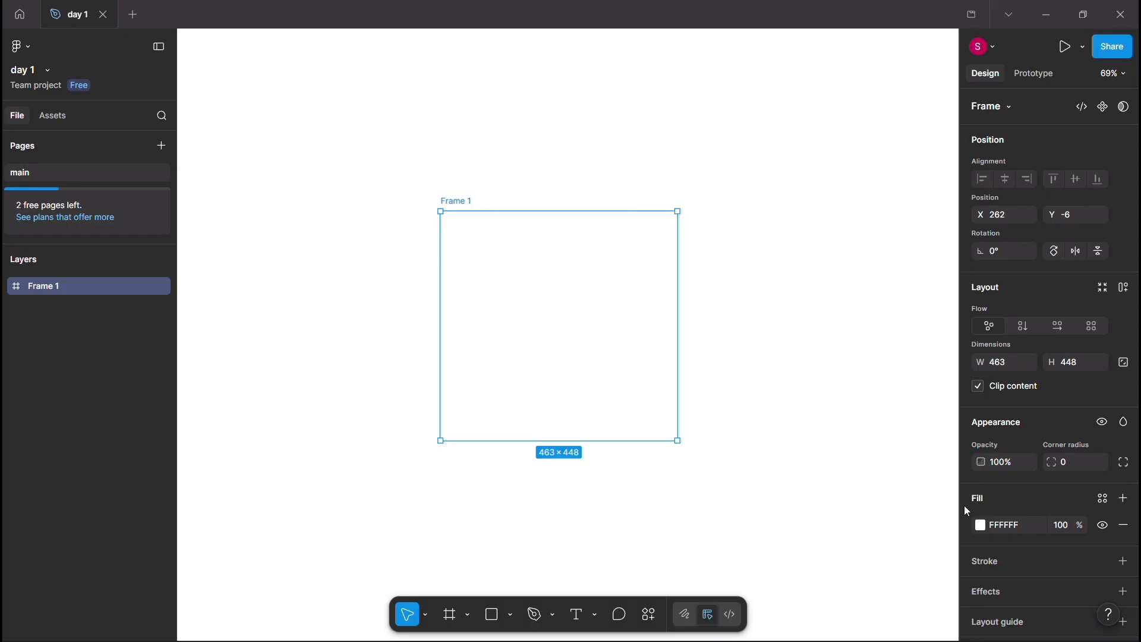
Step: Change the frame's fill to a light pink and deselect the frame
{"action": "left_click", "coordinate": [981, 526]}
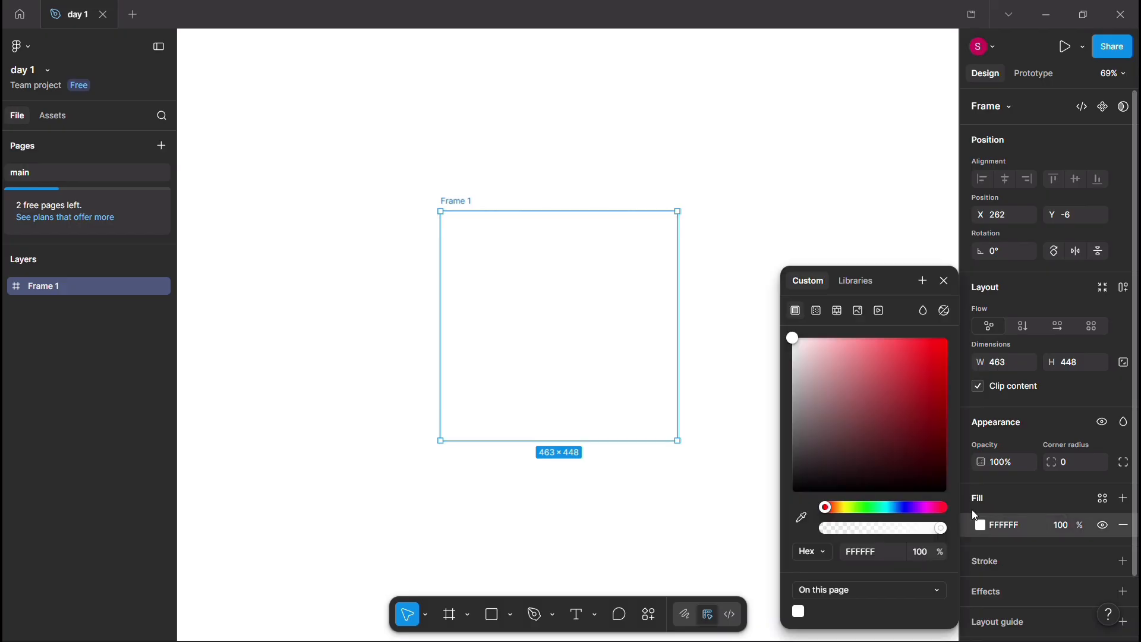
{"action": "left_click_drag", "start_coordinate": [827, 504], "coordinate": [829, 504]}
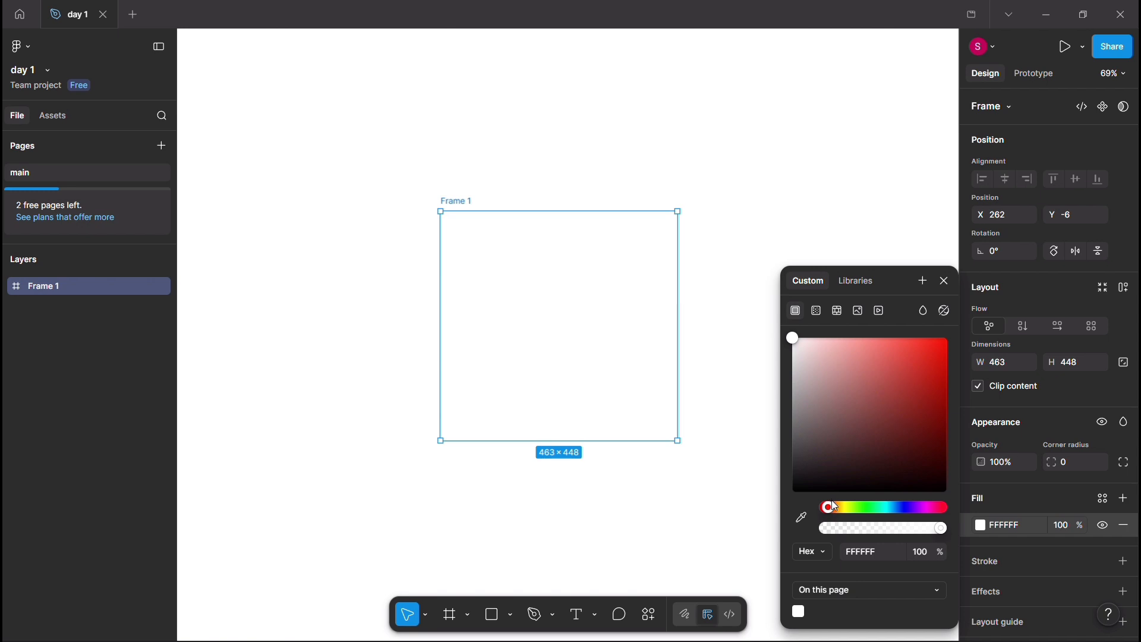
{"action": "left_click", "coordinate": [833, 503]}
{"action": "left_click", "coordinate": [795, 342]}
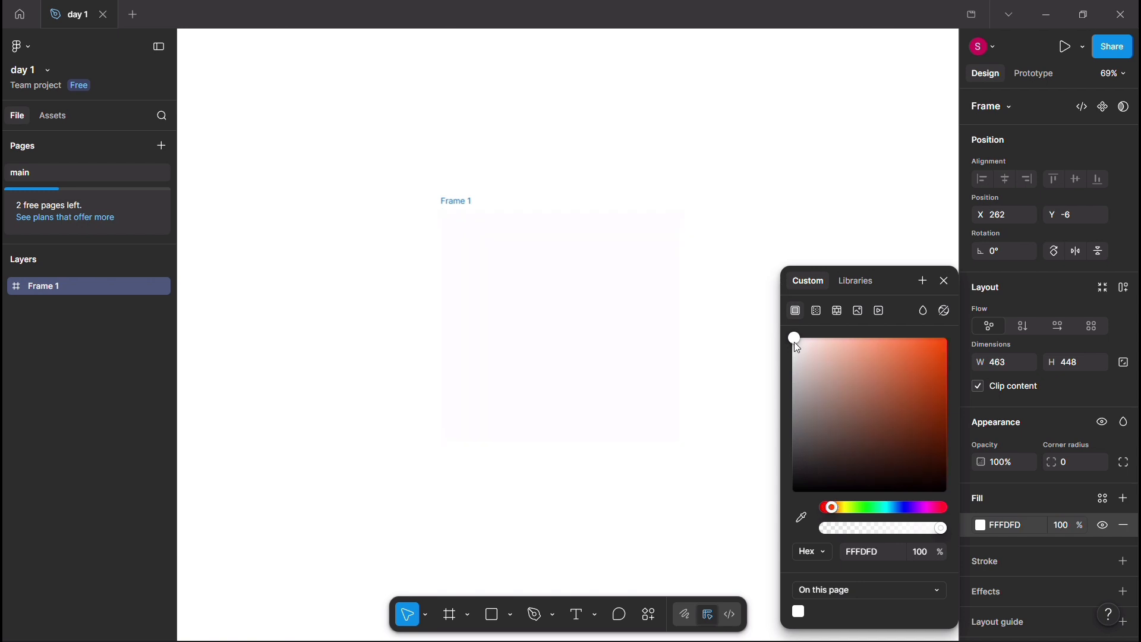
{"action": "left_click_drag", "start_coordinate": [795, 342], "coordinate": [828, 336]}
{"action": "left_click", "coordinate": [703, 251]}
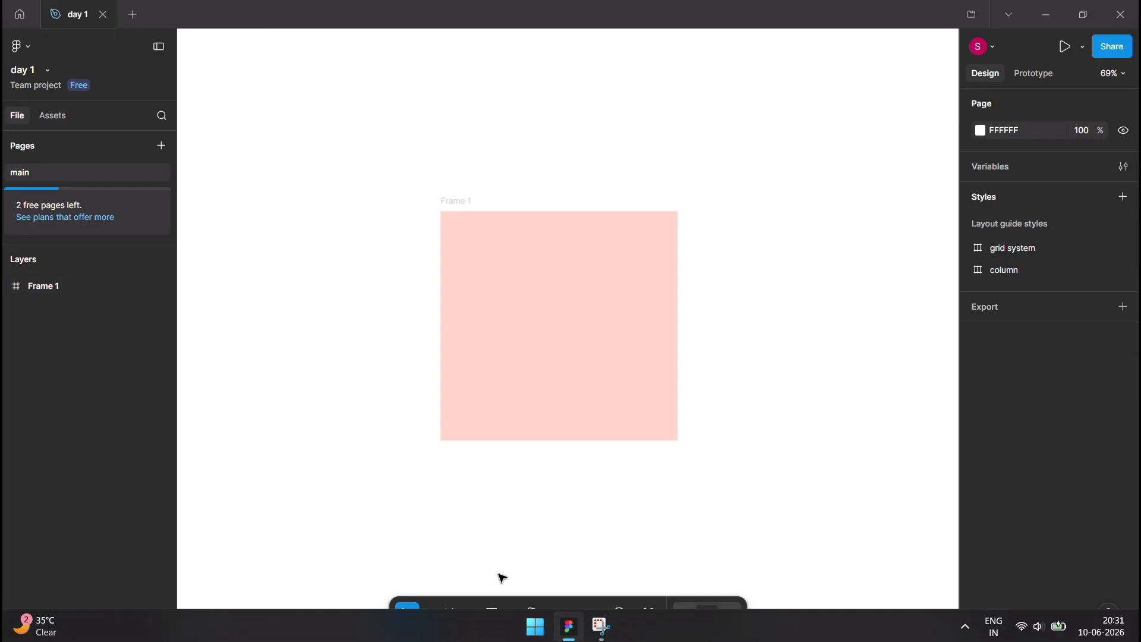
Step: Draw a rectangle about 157 × 147 inside the pink frame and centre it horizontally and vertically
{"action": "left_click", "coordinate": [493, 614]}
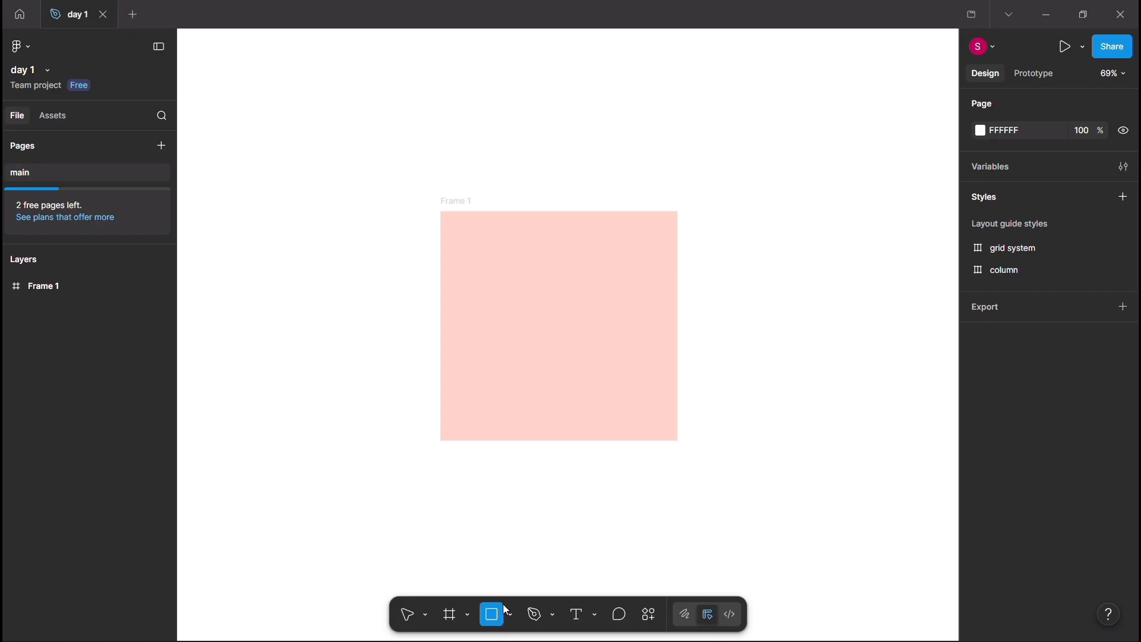
{"action": "left_click_drag", "start_coordinate": [489, 251], "coordinate": [570, 327]}
{"action": "left_click_drag", "start_coordinate": [533, 288], "coordinate": [538, 301]}
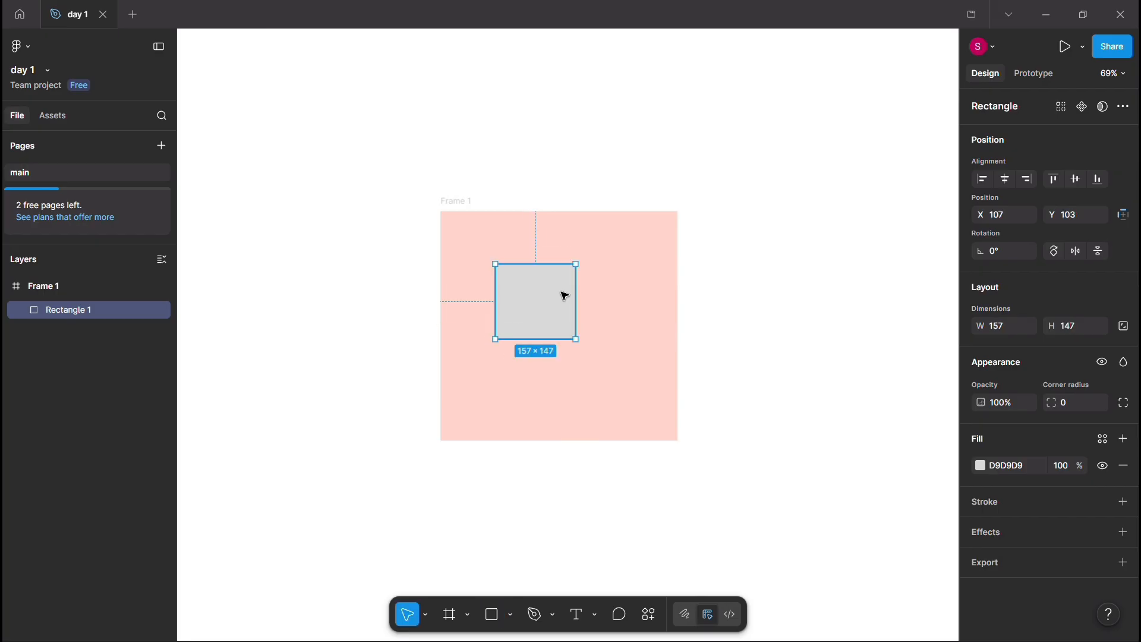
{"action": "left_click", "coordinate": [1005, 180]}
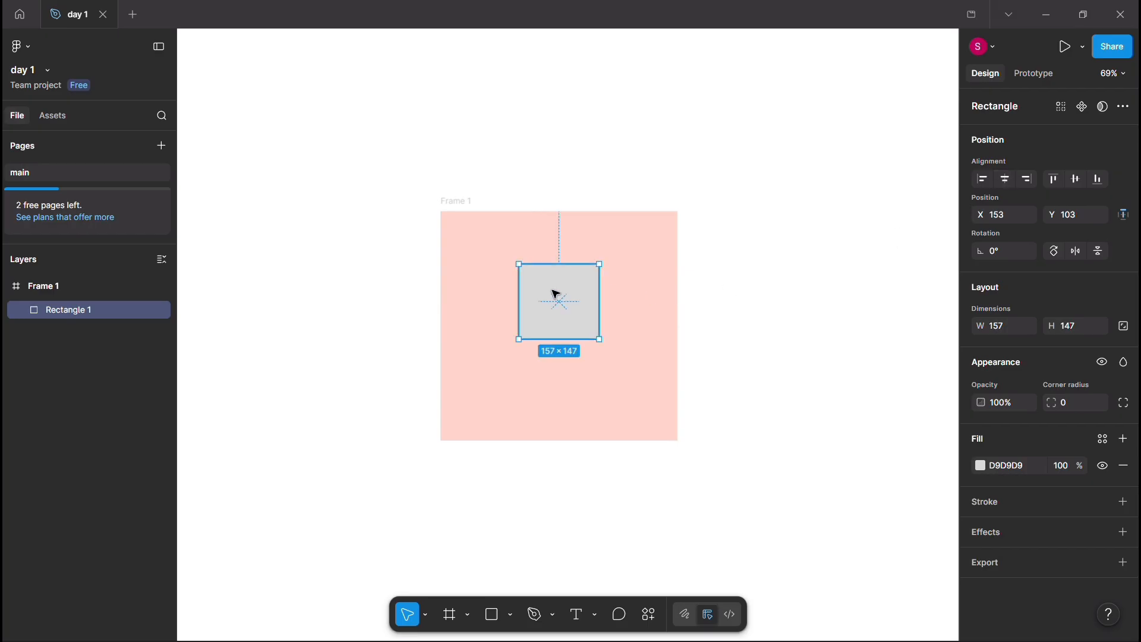
{"action": "left_click_drag", "start_coordinate": [557, 297], "coordinate": [558, 313]}
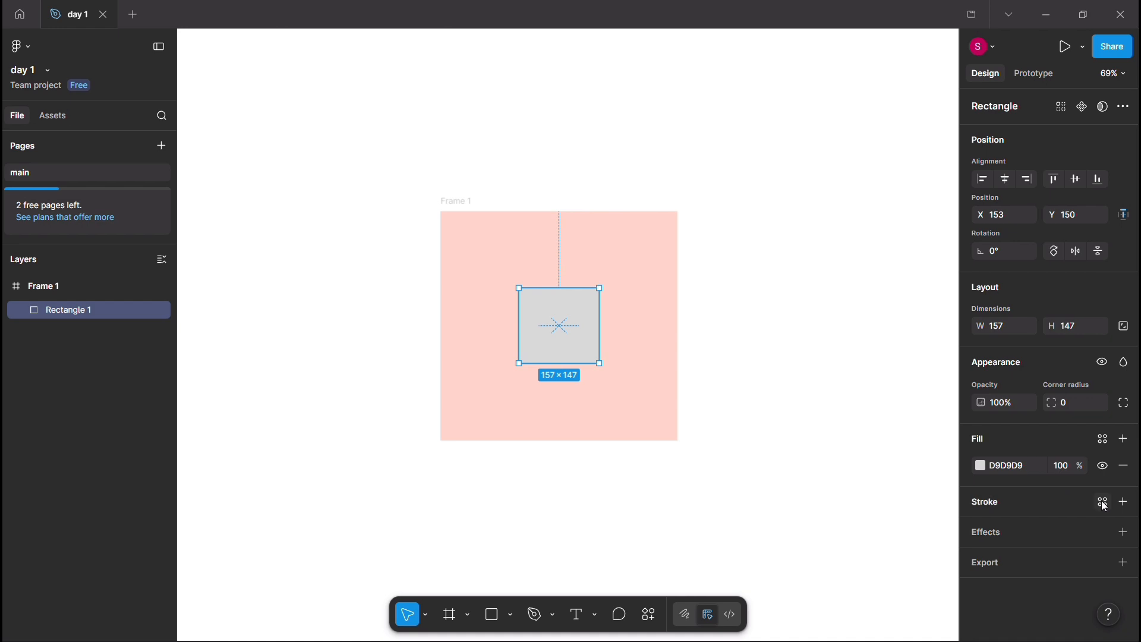
Step: Add a black 000000 stroke to the rectangle with a weight of 5
{"action": "left_click", "coordinate": [1127, 504]}
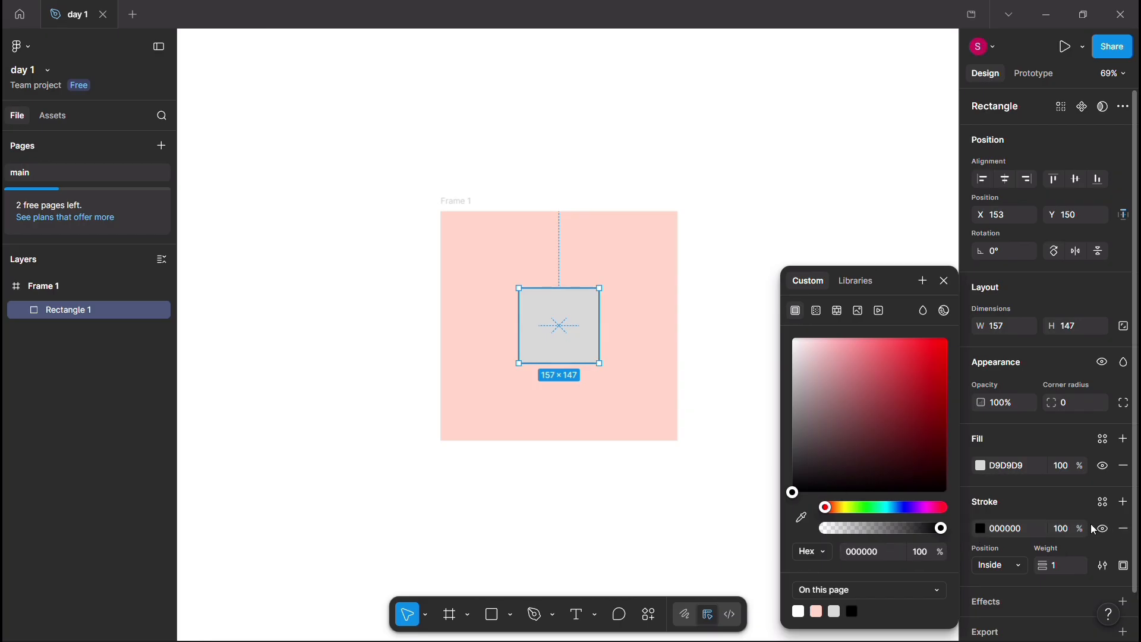
{"action": "left_click", "coordinate": [1106, 504]}
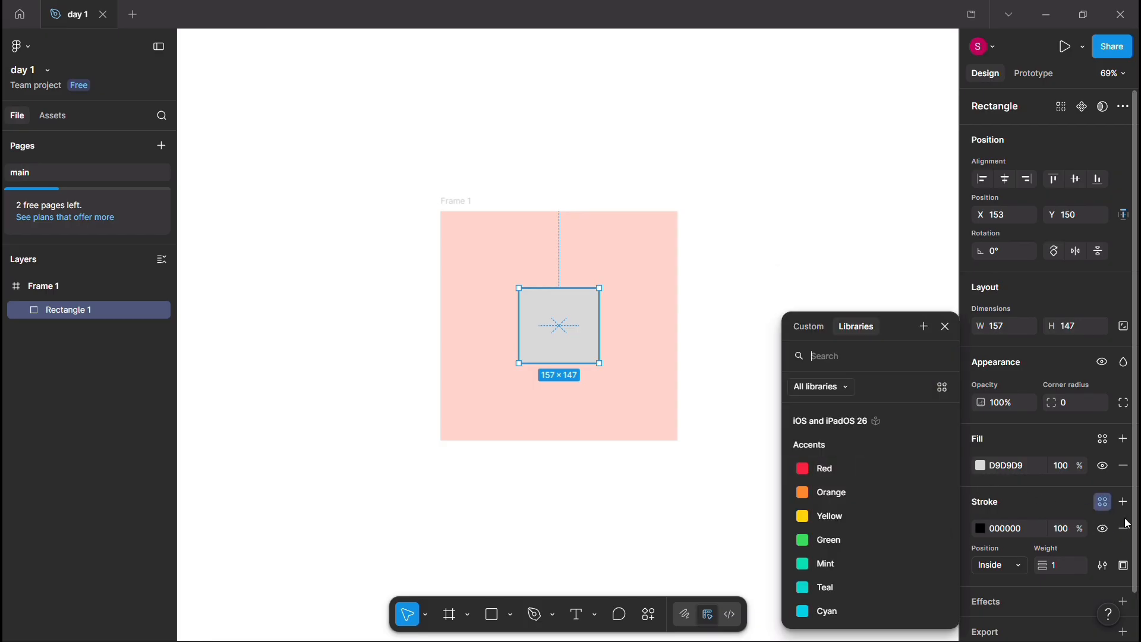
{"action": "left_click_drag", "start_coordinate": [1042, 565], "coordinate": [1039, 567]}
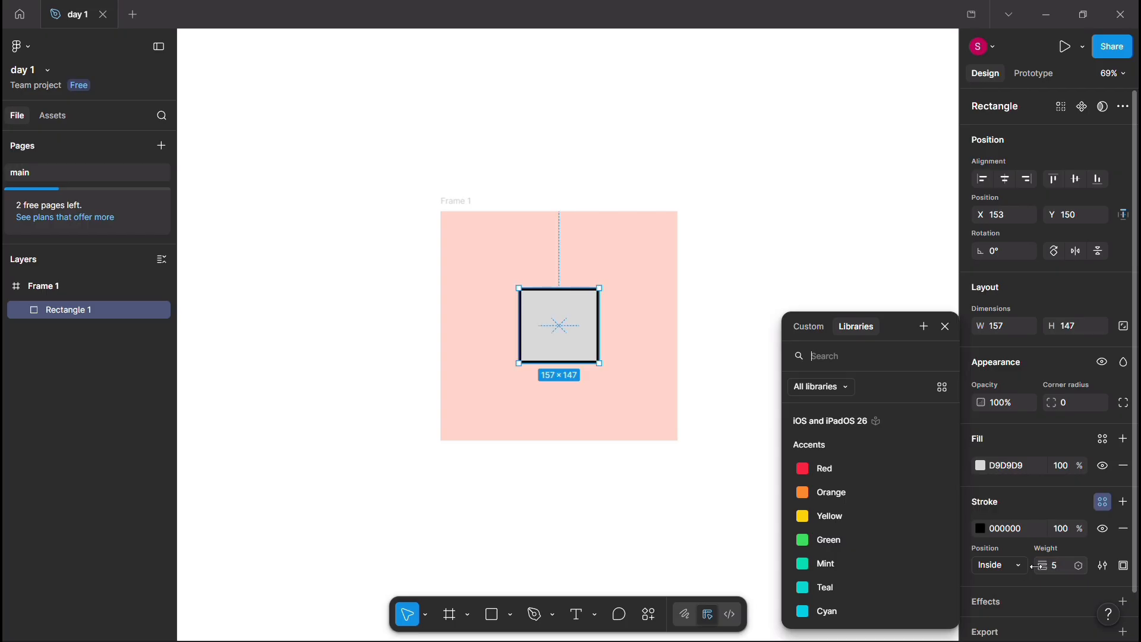
Step: Try the Center and Inside positions for the rectangle's stroke, reducing its weight to 0
{"action": "left_click", "coordinate": [1015, 572]}
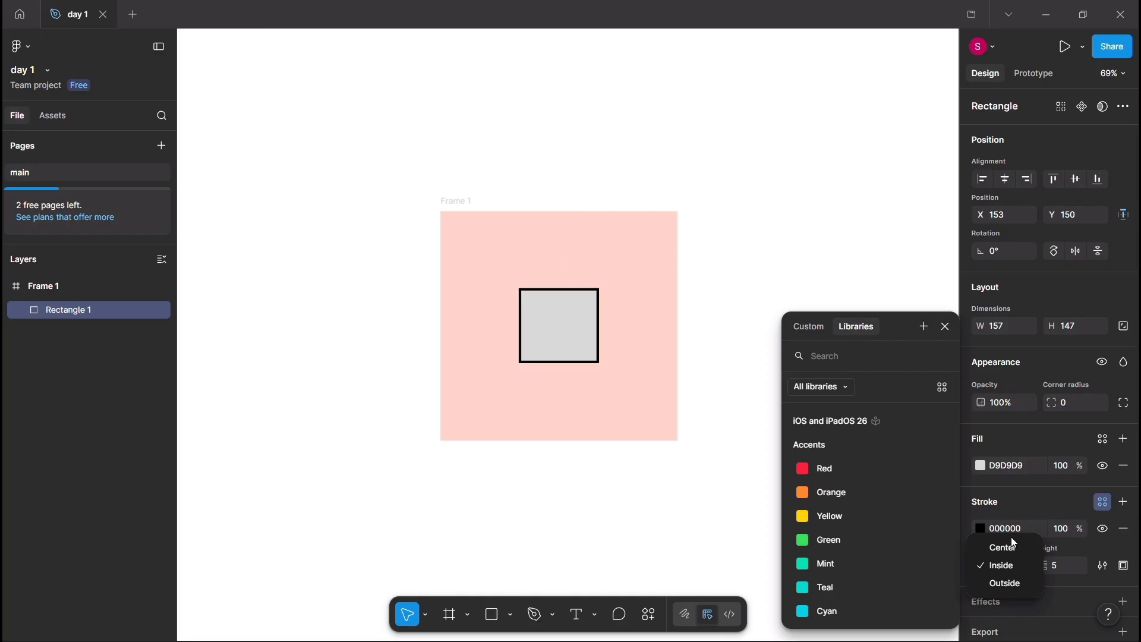
{"action": "left_click", "coordinate": [1015, 547]}
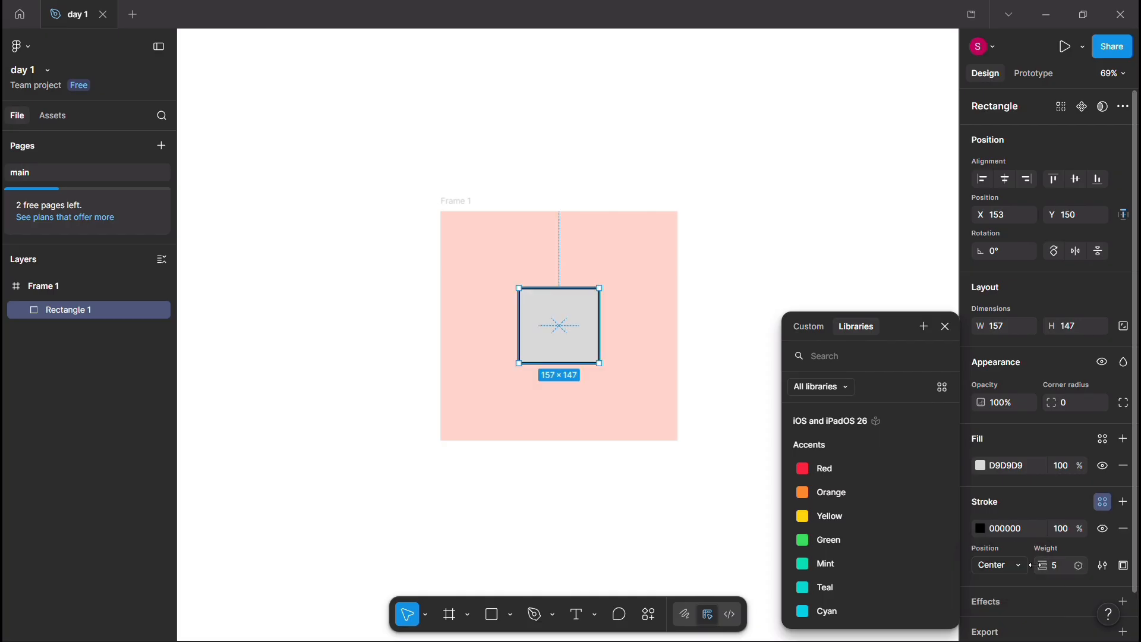
{"action": "left_click_drag", "start_coordinate": [1049, 566], "coordinate": [1034, 566]}
{"action": "left_click", "coordinate": [1023, 569]}
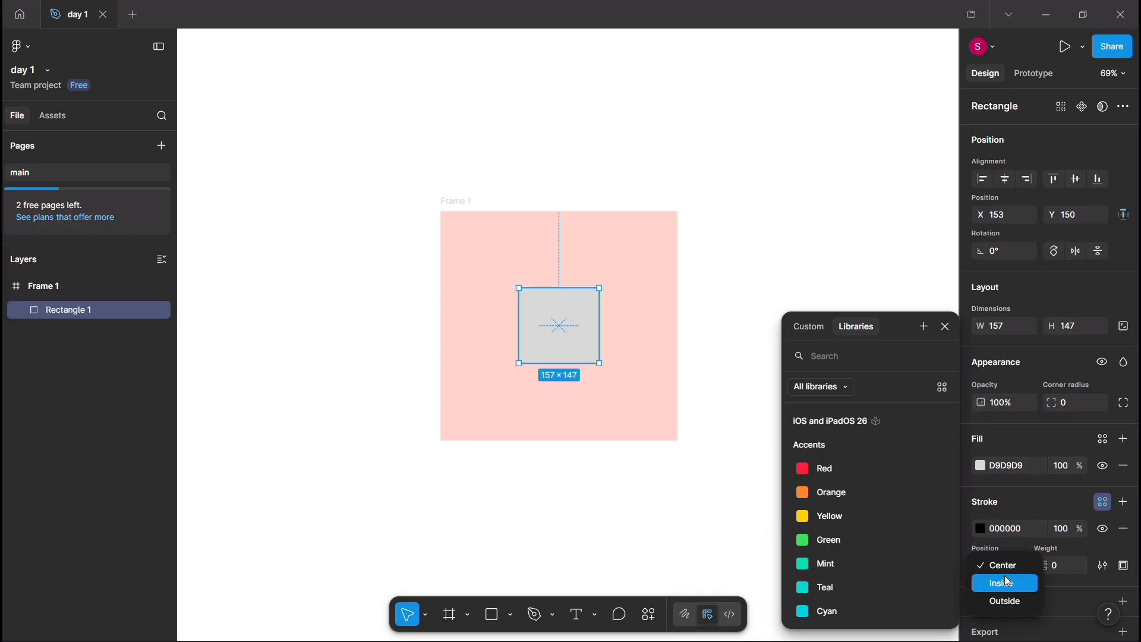
{"action": "left_click", "coordinate": [1005, 579]}
{"action": "mouse_move", "coordinate": [1048, 564]}
{"action": "left_mouse_down"}
{"action": "mouse_move", "coordinate": [966, 569]}
{"action": "mouse_move", "coordinate": [1100, 573]}
{"action": "mouse_move", "coordinate": [1030, 561]}
{"action": "left_mouse_up"}
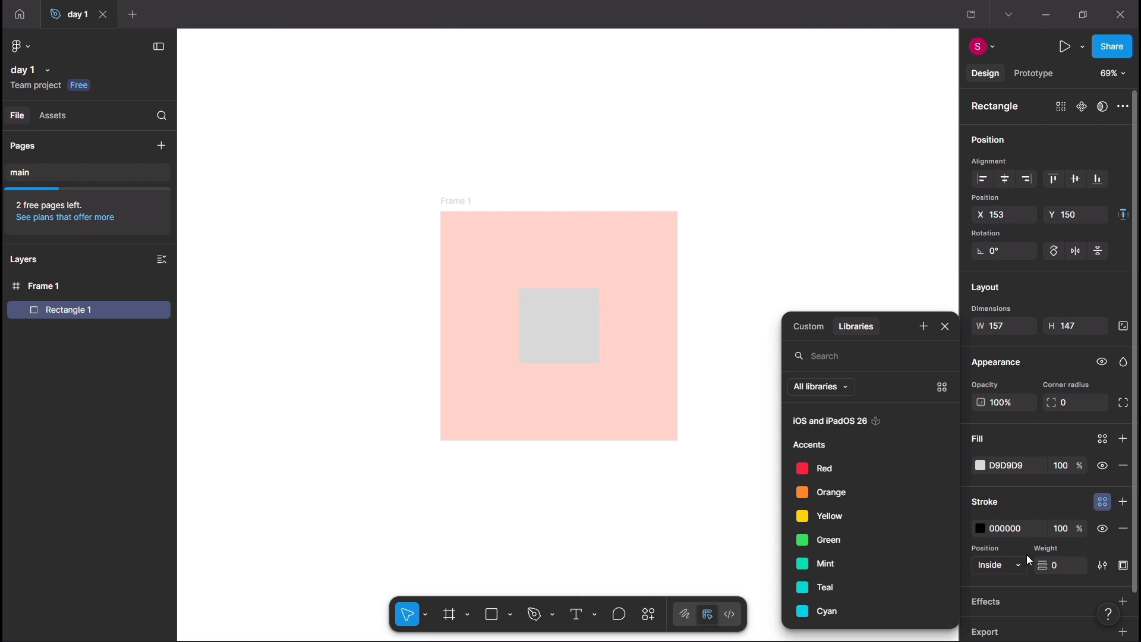
Step: Place the rectangle's stroke Outside and set its weight to 3
{"action": "left_click", "coordinate": [1009, 566]}
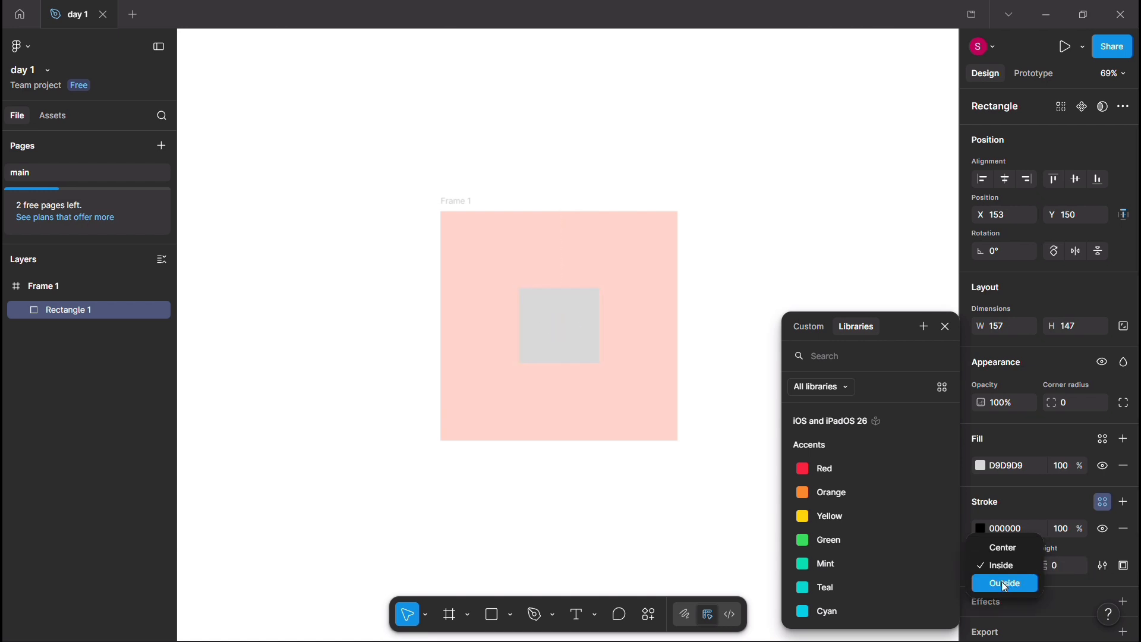
{"action": "left_click", "coordinate": [1005, 584]}
{"action": "mouse_move", "coordinate": [1035, 567]}
{"action": "left_mouse_down"}
{"action": "mouse_move", "coordinate": [1050, 567]}
{"action": "mouse_move", "coordinate": [1035, 568]}
{"action": "left_mouse_up"}
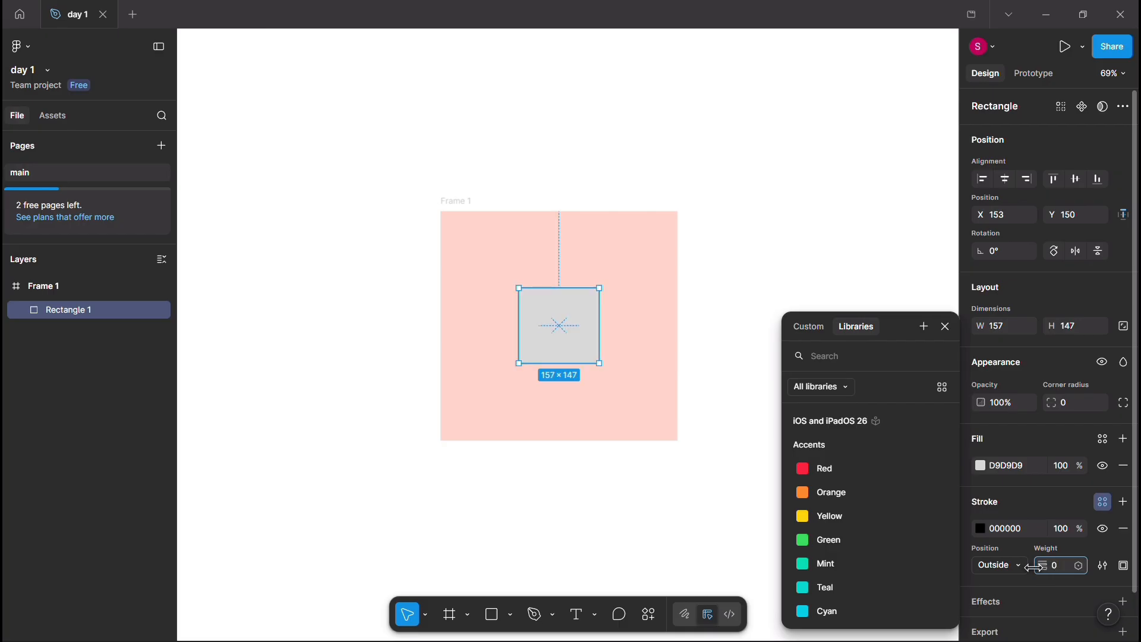
{"action": "left_click_drag", "start_coordinate": [1037, 568], "coordinate": [1034, 567]}
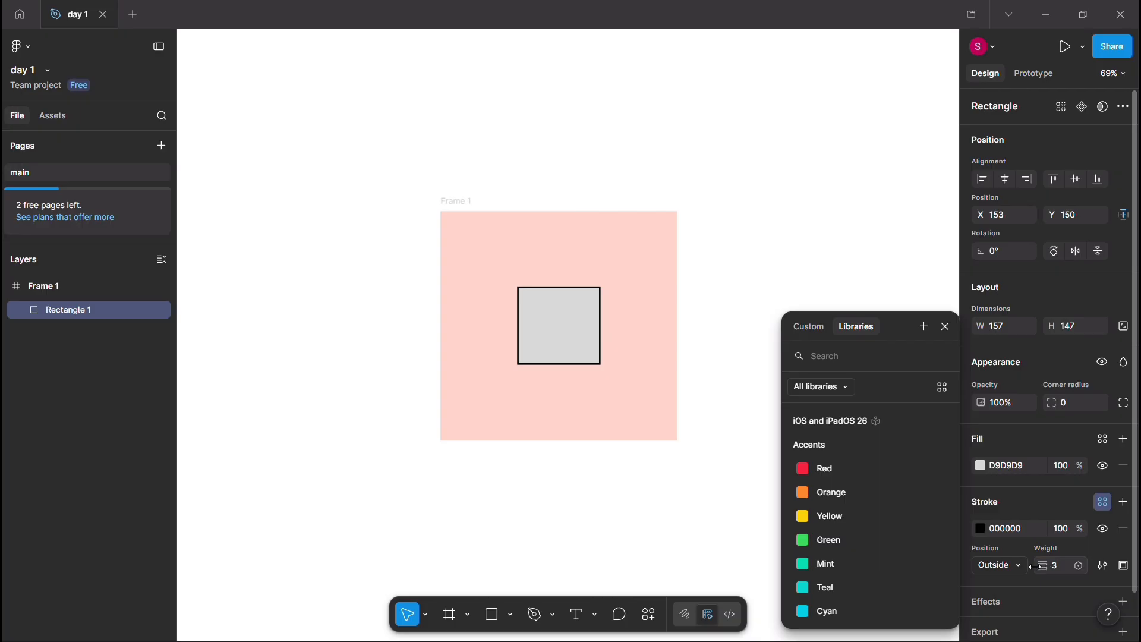
Step: Try the stroke on only the Top side and only the Bottom side, and restore it to All sides
{"action": "left_click", "coordinate": [1125, 566]}
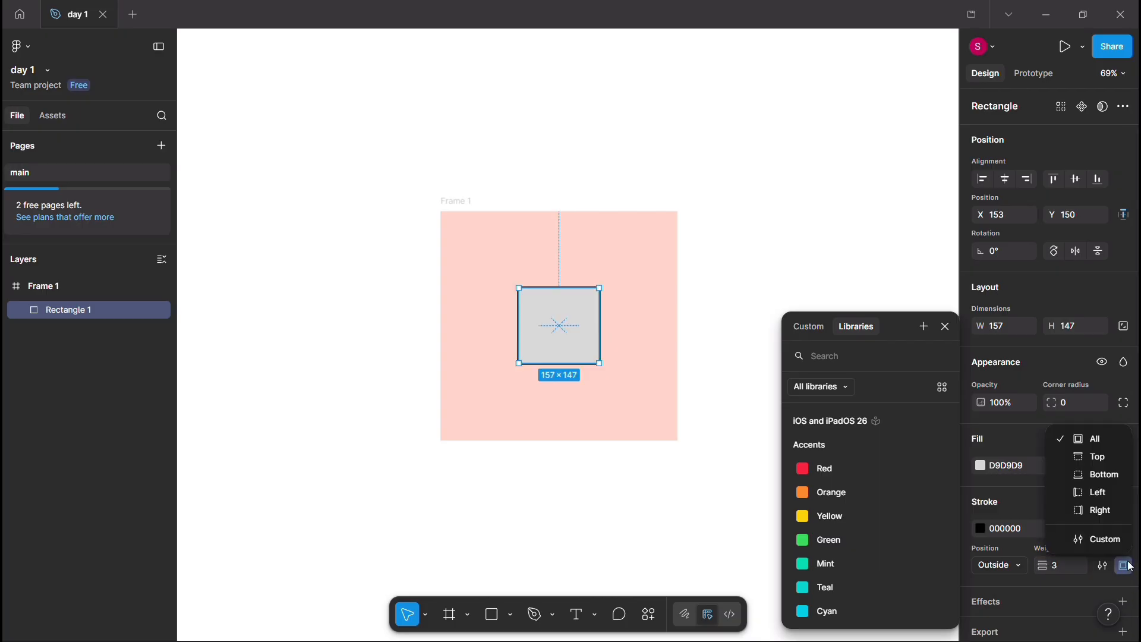
{"action": "left_click", "coordinate": [1111, 458]}
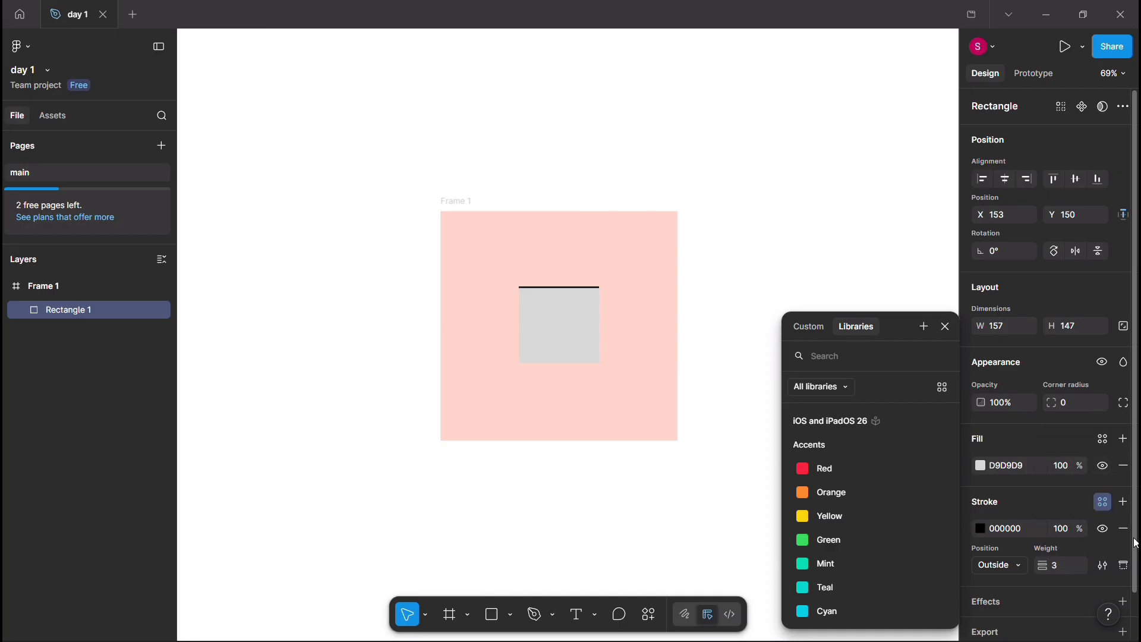
{"action": "left_click", "coordinate": [1124, 566]}
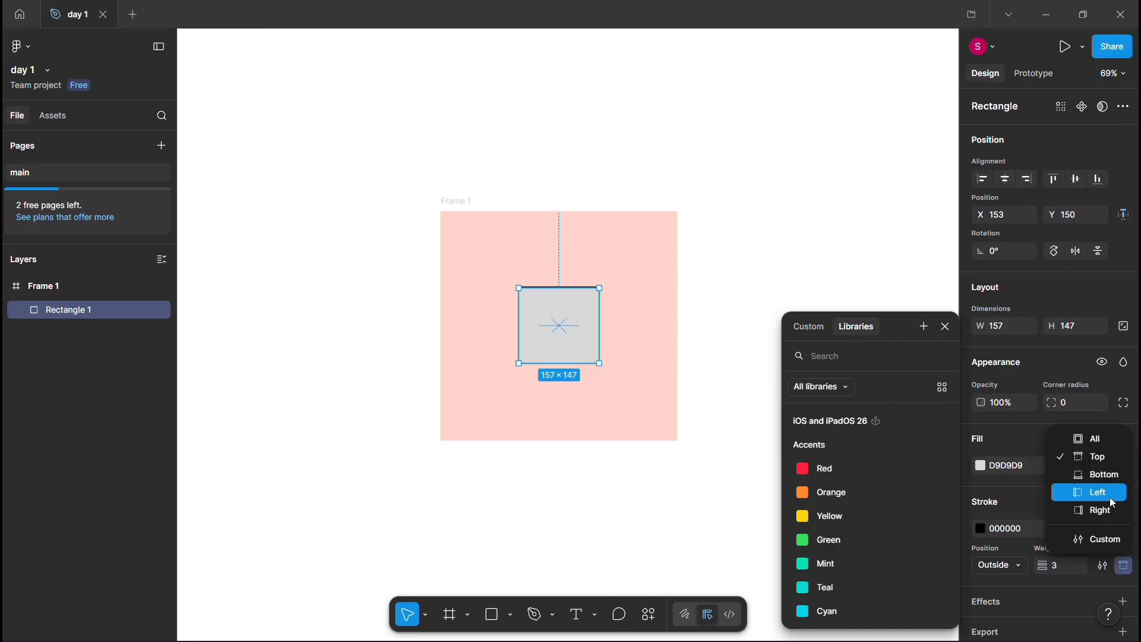
{"action": "left_click", "coordinate": [1109, 476]}
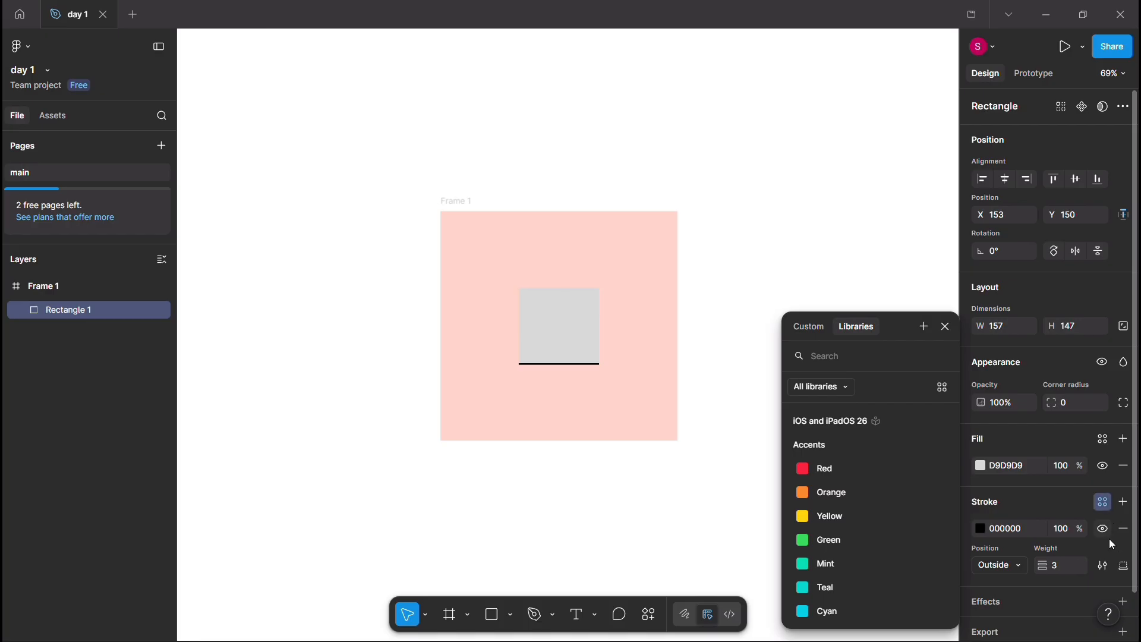
{"action": "left_click", "coordinate": [1123, 567]}
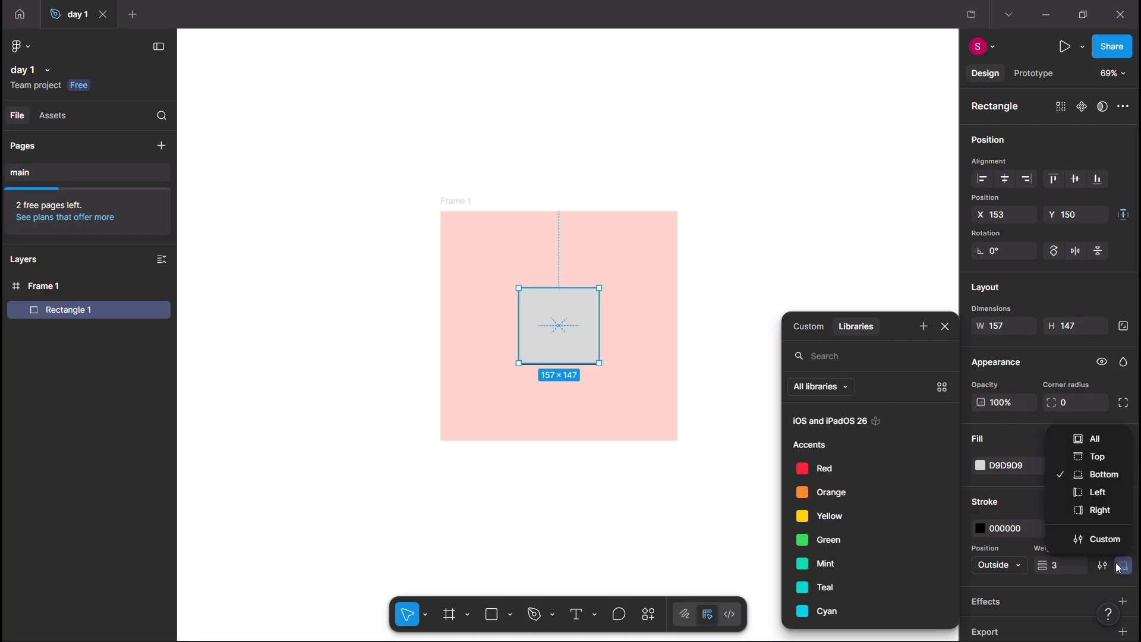
{"action": "left_click", "coordinate": [1100, 439]}
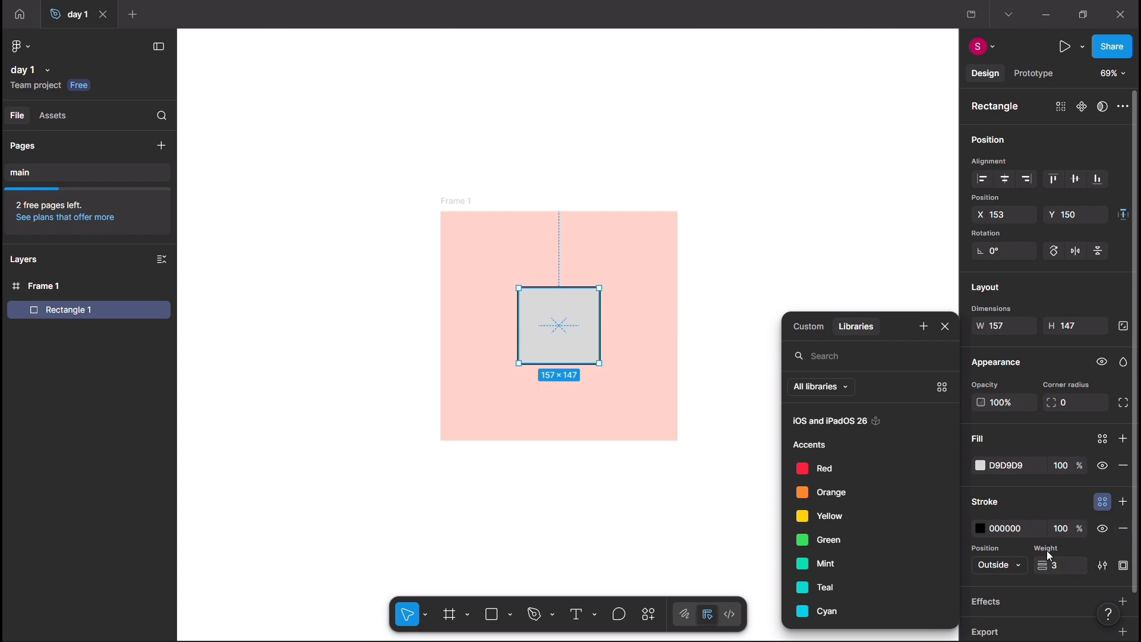
Step: Change the rectangle's stroke style to Dashed in the stroke settings
{"action": "left_click", "coordinate": [1105, 566]}
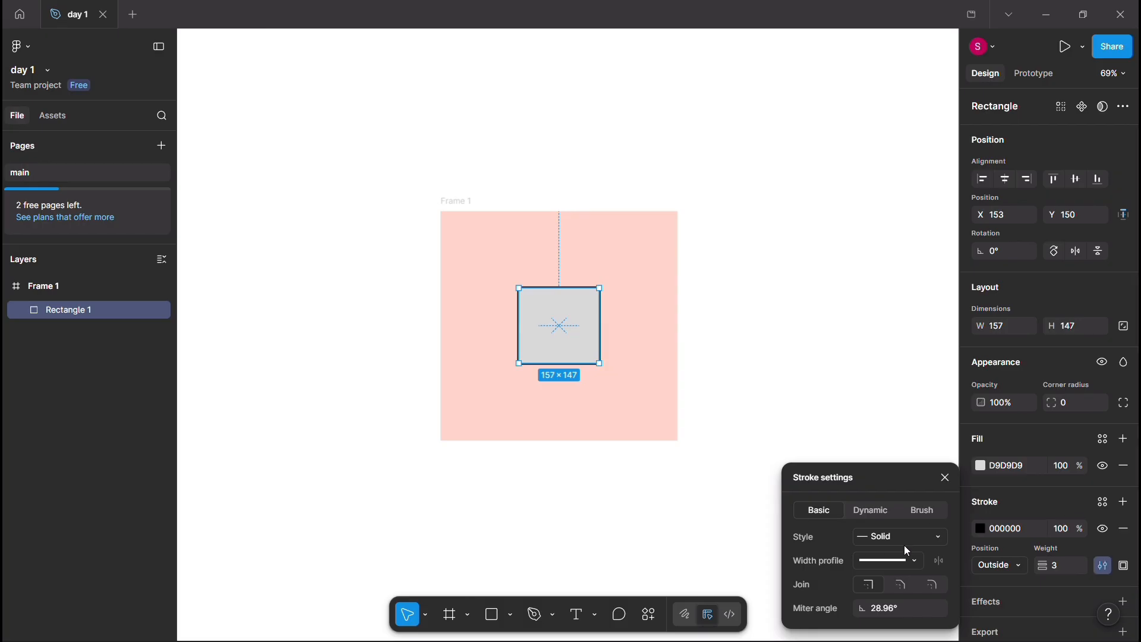
{"action": "left_click", "coordinate": [930, 533]}
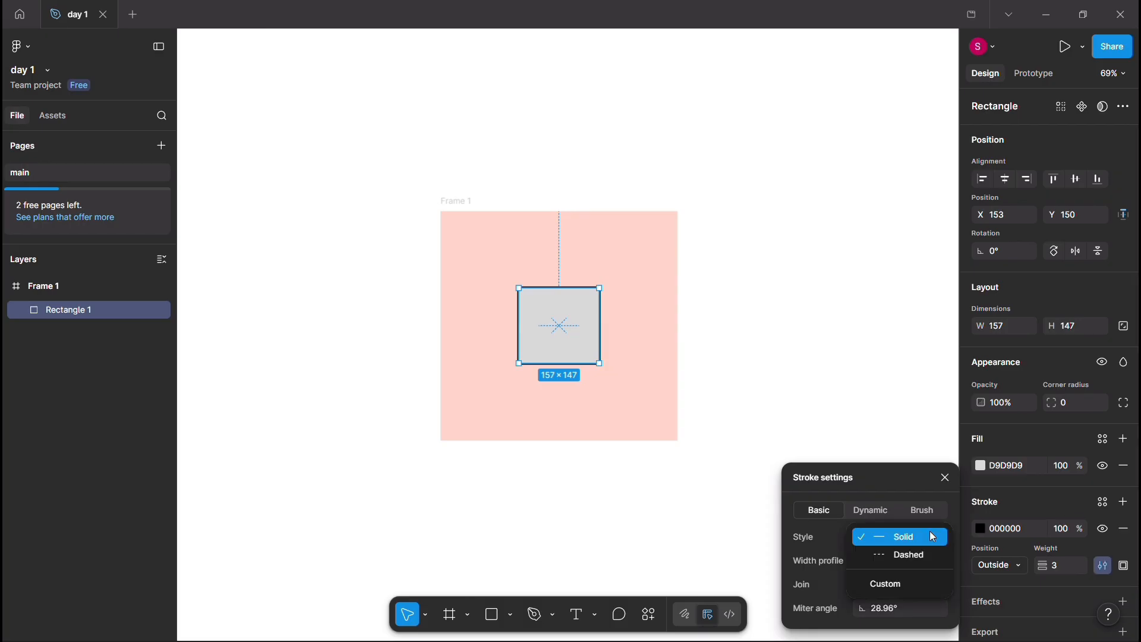
{"action": "left_click", "coordinate": [907, 561]}
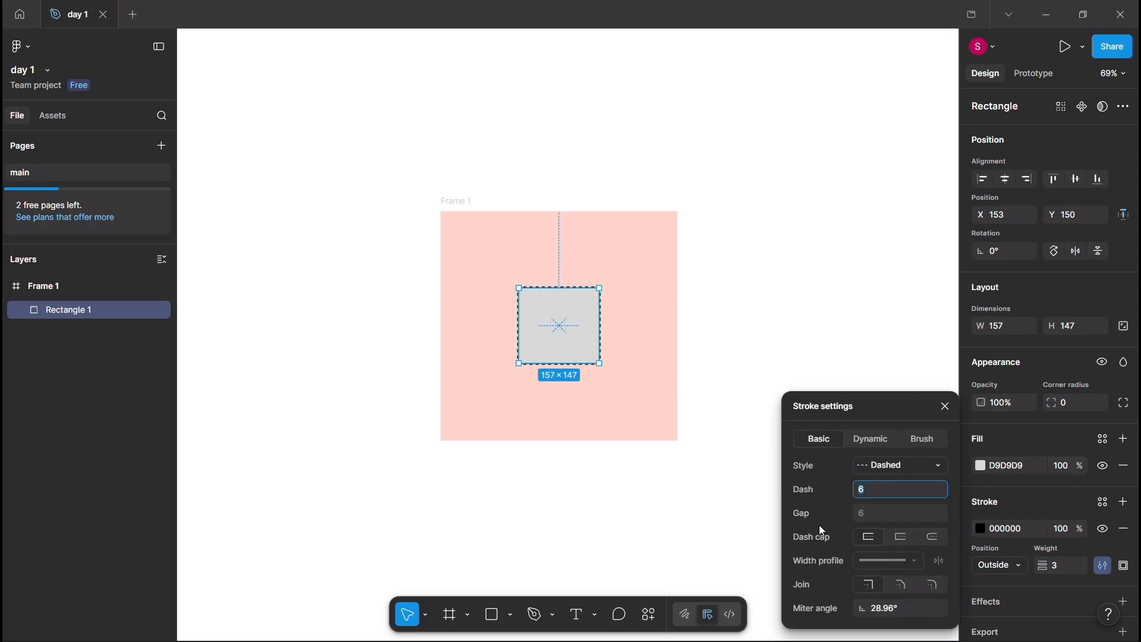
Step: Make the grey rectangle's stroke Dynamic with a frequency of 267% and set the stroke weight to 13
{"action": "left_click", "coordinate": [871, 438]}
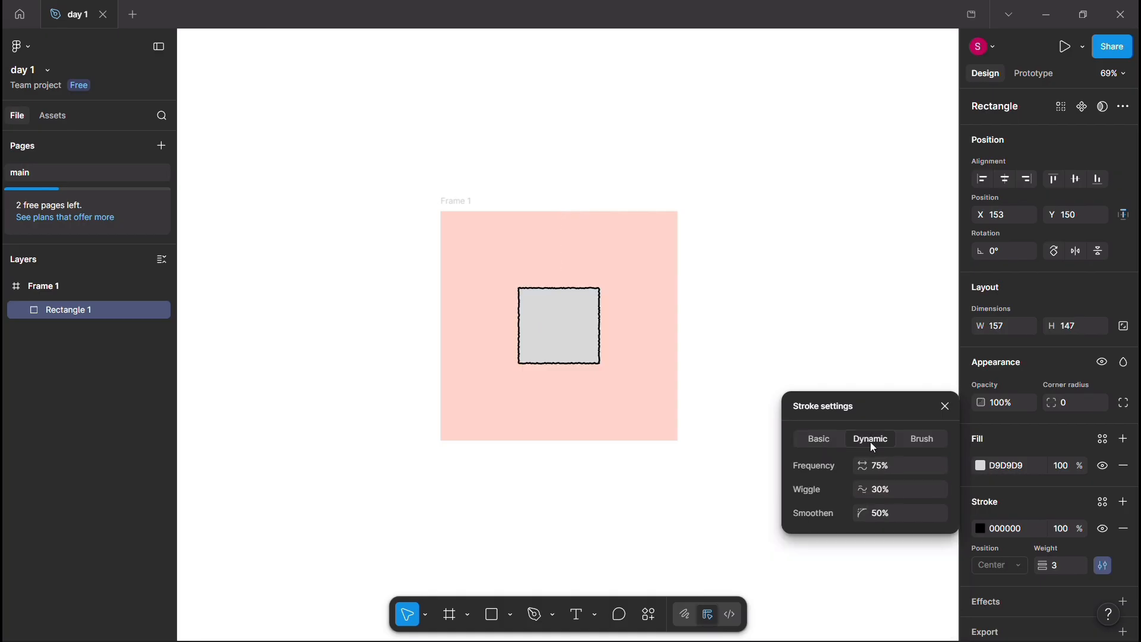
{"action": "left_click_drag", "start_coordinate": [863, 462], "coordinate": [1130, 440]}
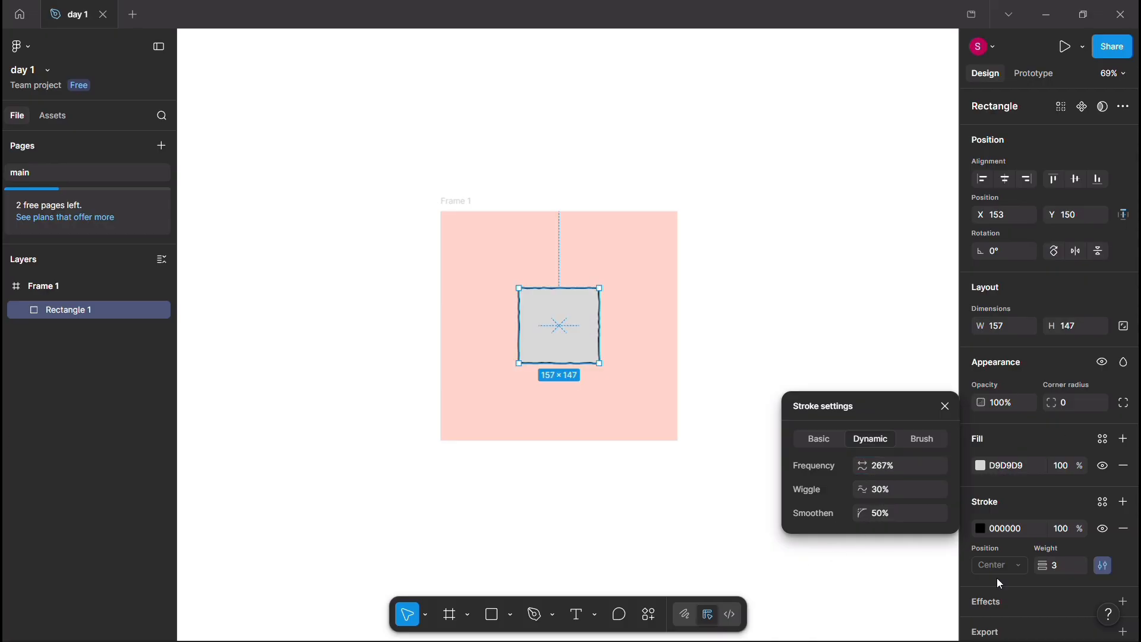
{"action": "left_click_drag", "start_coordinate": [1049, 563], "coordinate": [1052, 564]}
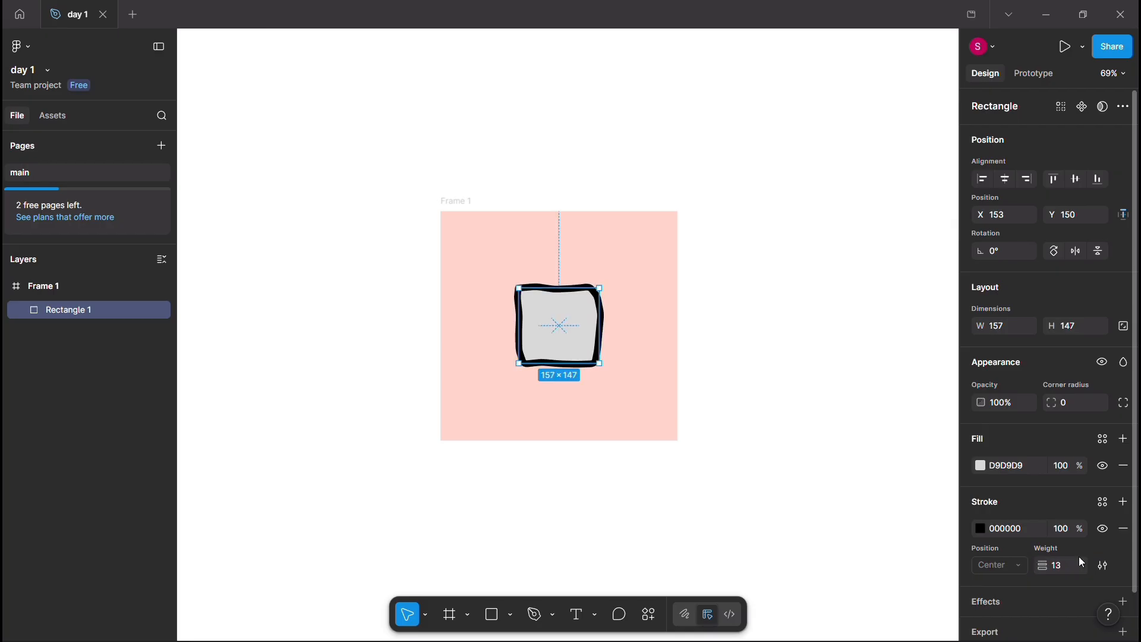
Step: Try the Brush type for the rectangle's stroke and switch it back to Dynamic
{"action": "left_click", "coordinate": [1104, 564]}
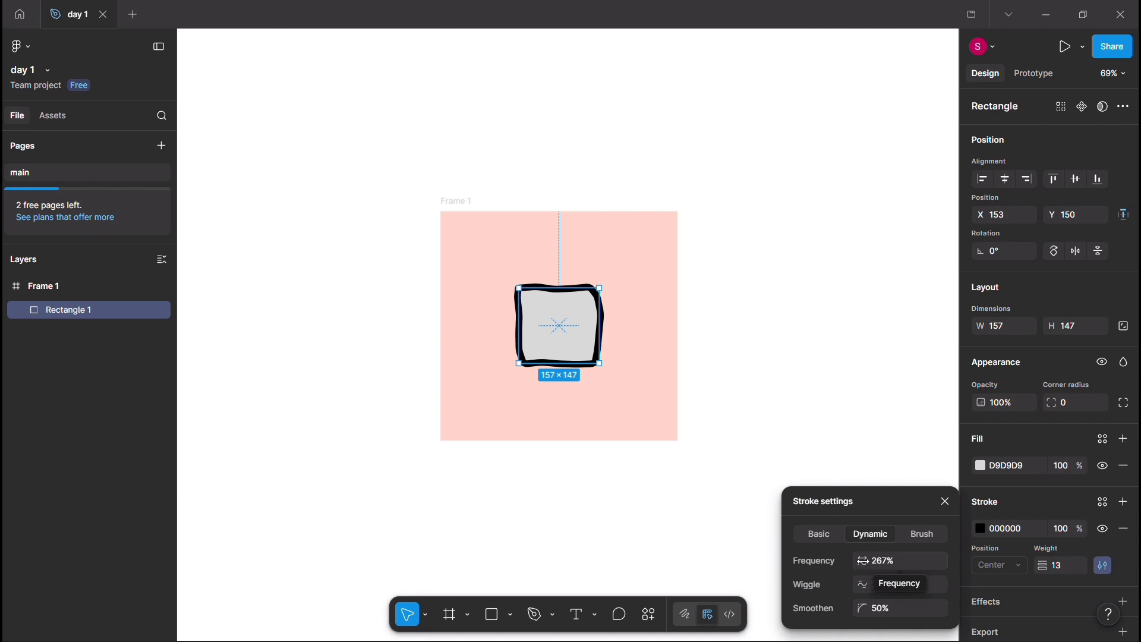
{"action": "left_click", "coordinate": [918, 528]}
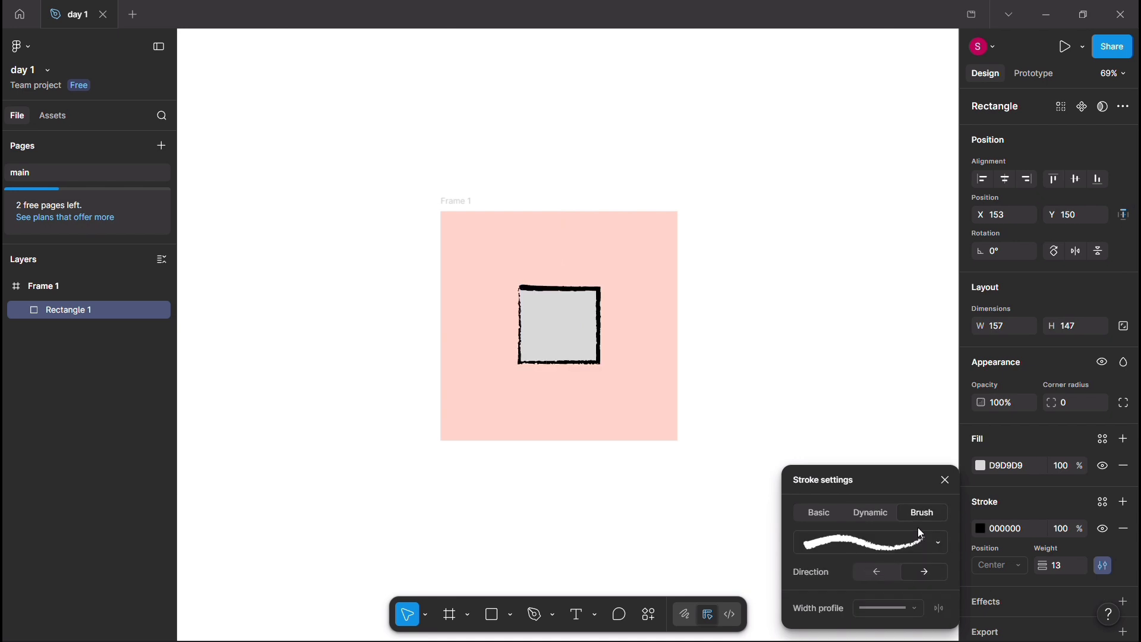
{"action": "left_click", "coordinate": [861, 512]}
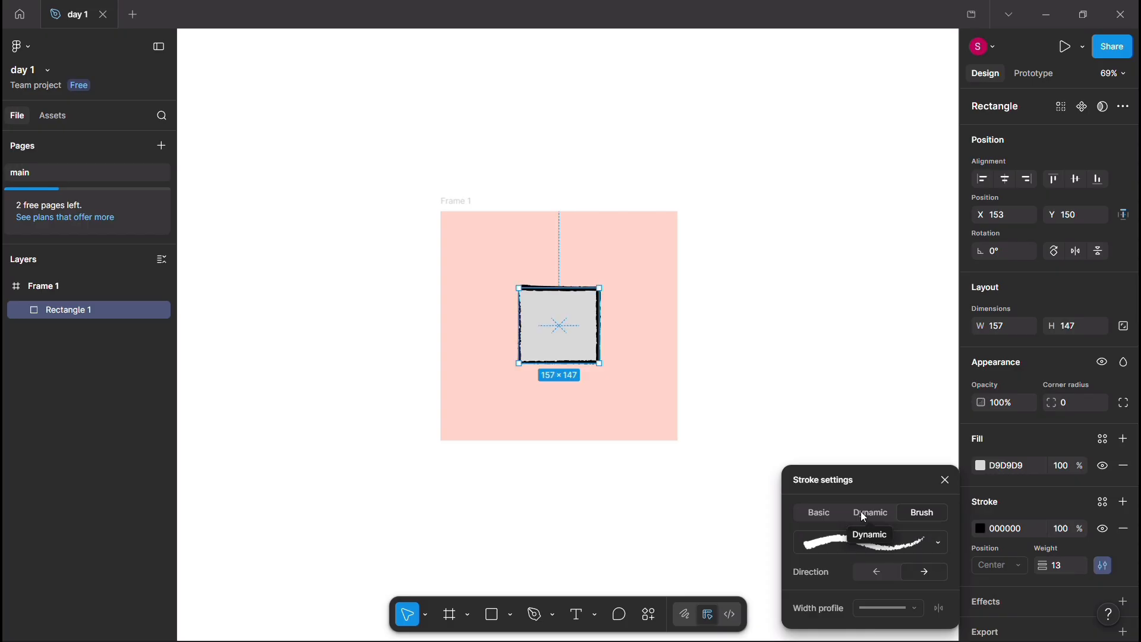
Step: Try the dynamic stroke with 78% frequency, 51% wiggle and 28% smoothen, and change the rectangle's stroke to Brush
{"action": "mouse_move", "coordinate": [862, 539]}
{"action": "left_mouse_down"}
{"action": "mouse_move", "coordinate": [969, 523]}
{"action": "mouse_move", "coordinate": [903, 532]}
{"action": "mouse_move", "coordinate": [859, 556]}
{"action": "left_mouse_up"}
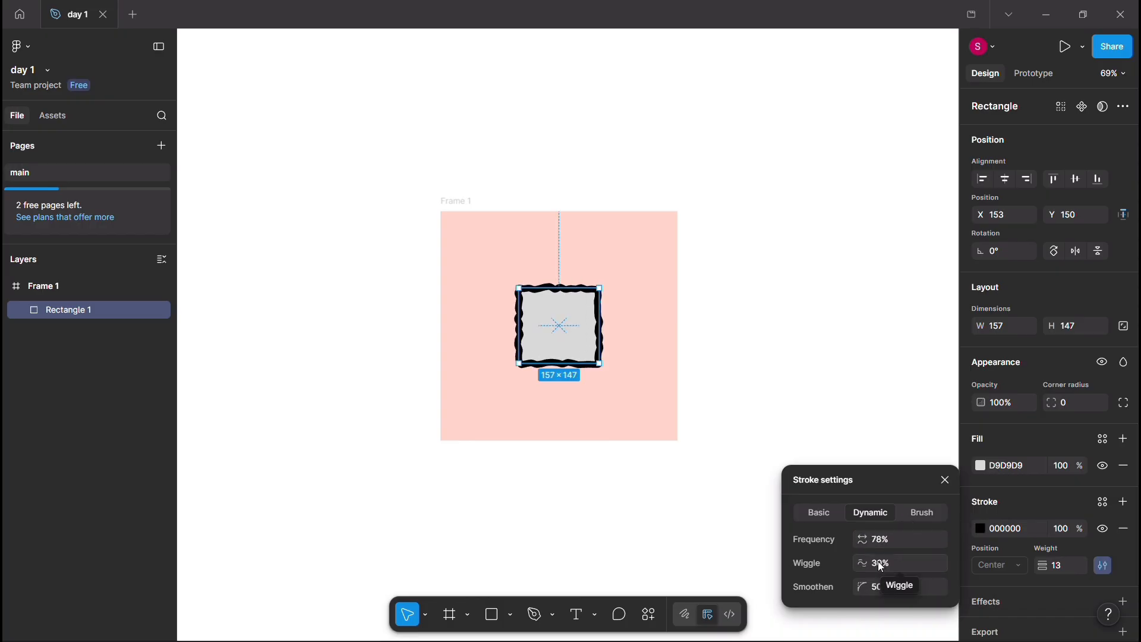
{"action": "left_click", "coordinate": [910, 564]}
{"action": "mouse_move", "coordinate": [862, 558]}
{"action": "left_mouse_down"}
{"action": "mouse_move", "coordinate": [981, 558]}
{"action": "mouse_move", "coordinate": [18, 543]}
{"action": "mouse_move", "coordinate": [916, 613]}
{"action": "mouse_move", "coordinate": [872, 563]}
{"action": "mouse_move", "coordinate": [863, 592]}
{"action": "mouse_move", "coordinate": [1066, 589]}
{"action": "mouse_move", "coordinate": [44, 589]}
{"action": "mouse_move", "coordinate": [922, 613]}
{"action": "mouse_move", "coordinate": [814, 597]}
{"action": "left_mouse_up"}
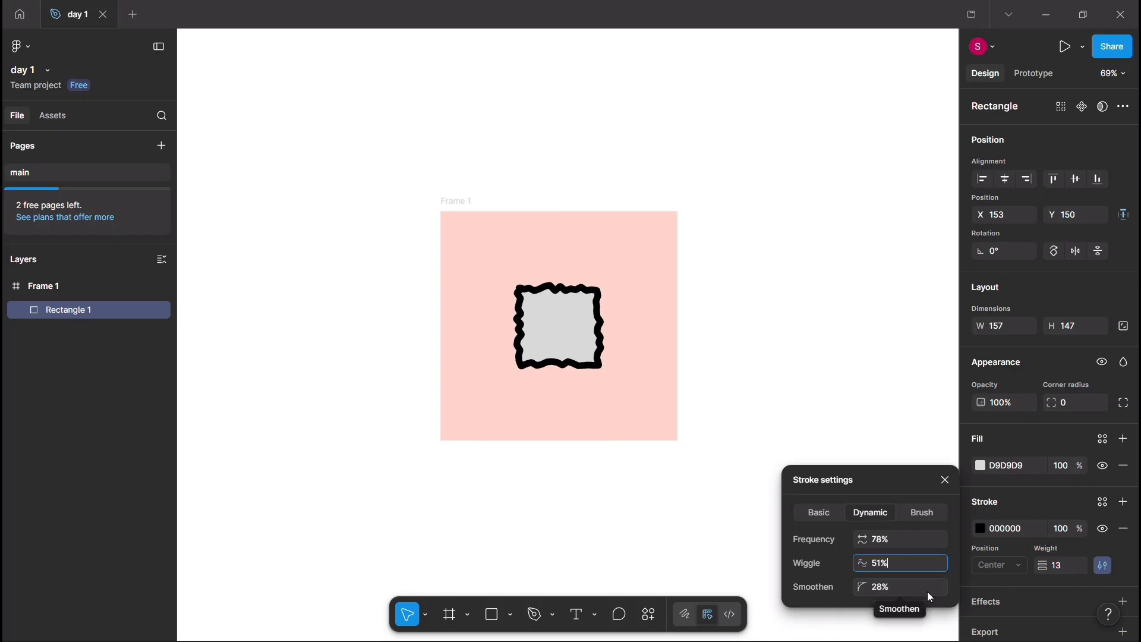
{"action": "left_click", "coordinate": [938, 516]}
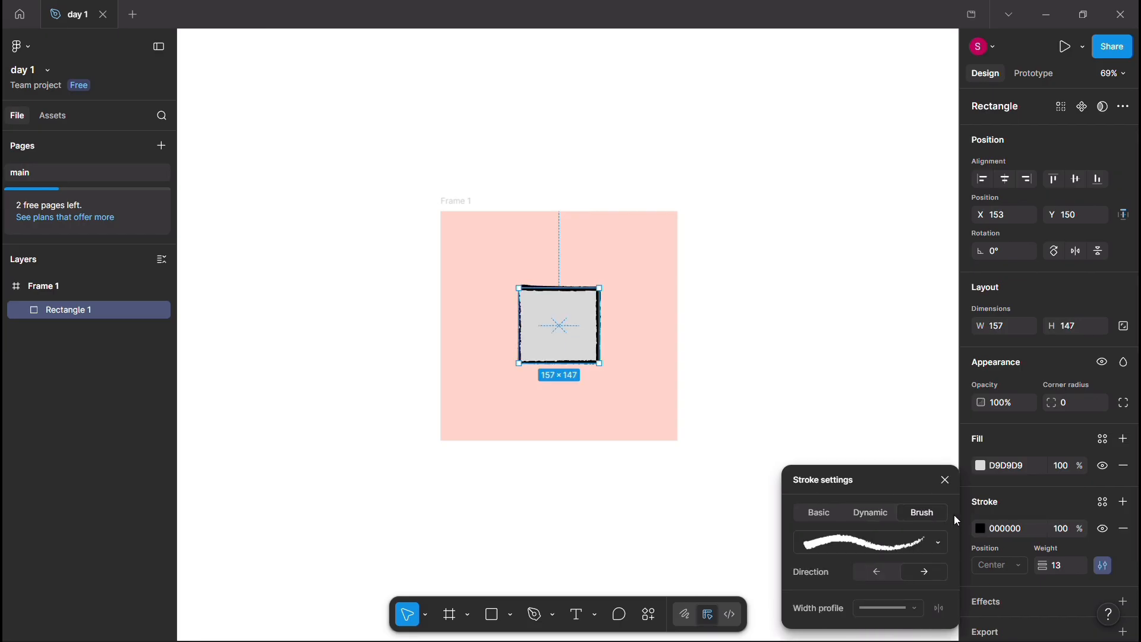
{"action": "left_click", "coordinate": [946, 481]}
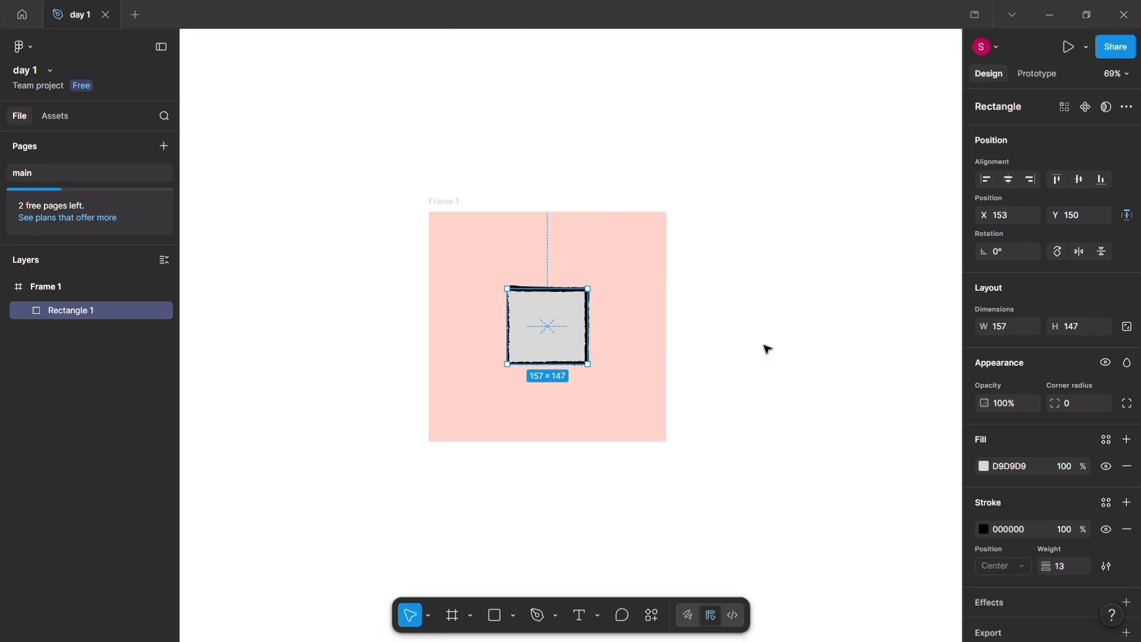
Step: Draw a second frame of about 395 × 442 beside the pink frame
{"action": "scroll", "coordinate": [766, 349], "scroll_direction": "right", "scroll_amount": 3}
{"action": "scroll", "coordinate": [765, 349], "scroll_direction": "up", "scroll_amount": 3}
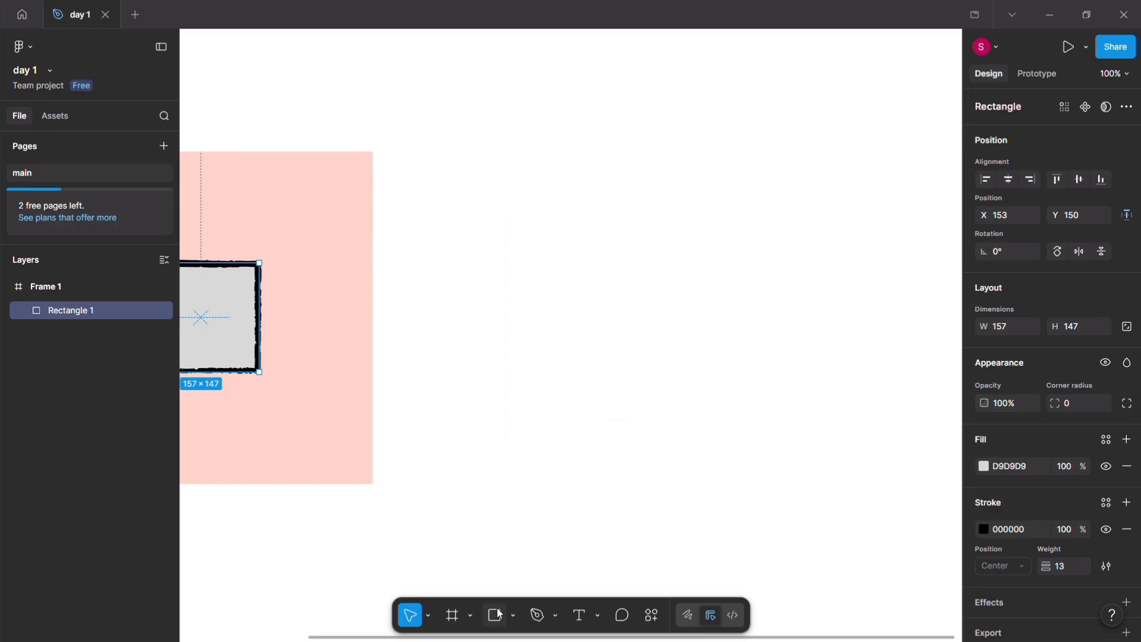
{"action": "left_click", "coordinate": [453, 615]}
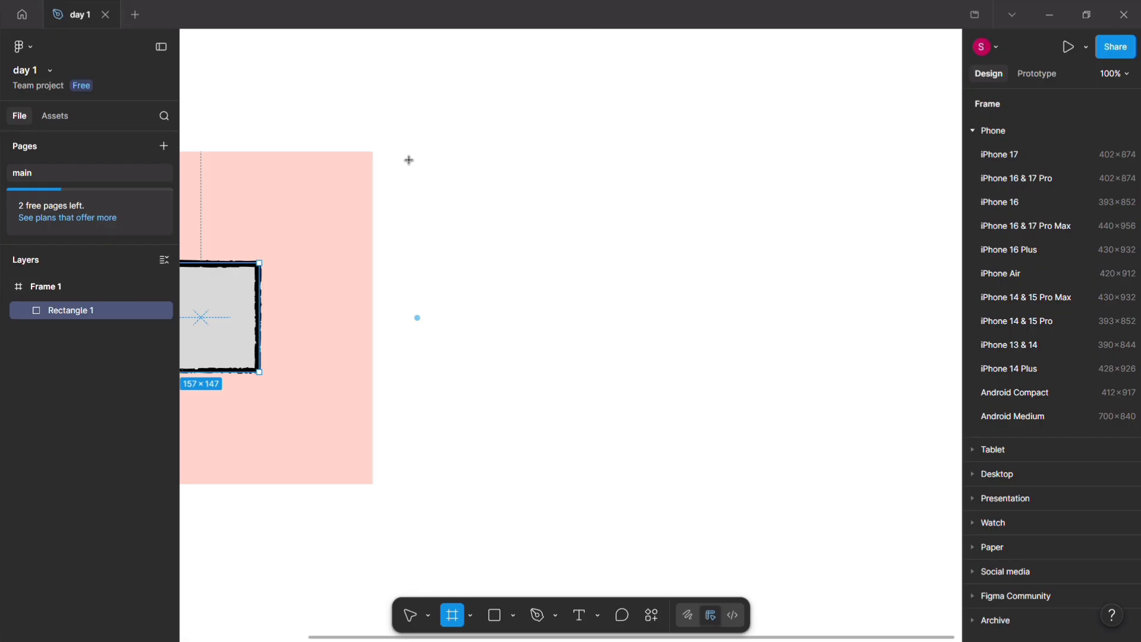
{"action": "left_click_drag", "start_coordinate": [409, 152], "coordinate": [702, 480]}
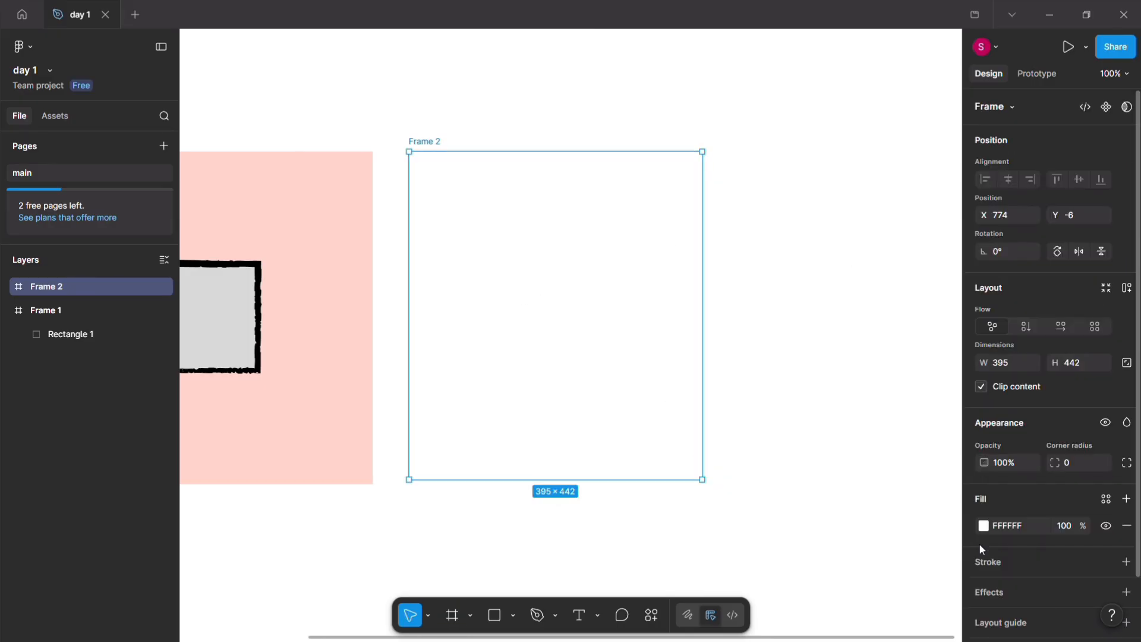
Step: Fill the new frame with the light blue EAF7FF
{"action": "left_click", "coordinate": [983, 526]}
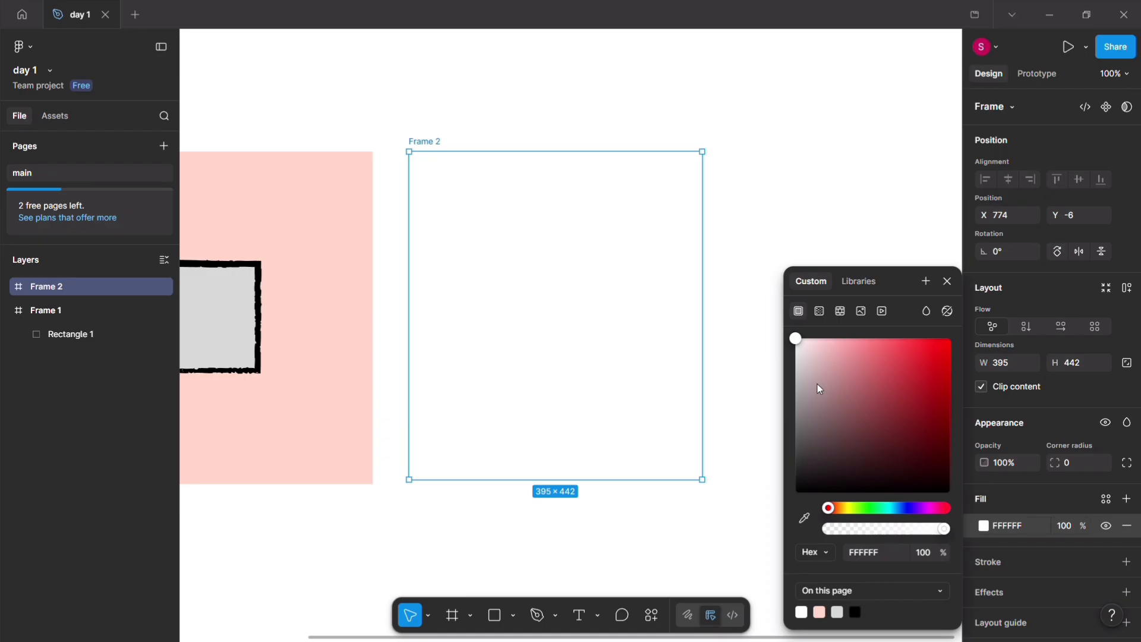
{"action": "left_click", "coordinate": [895, 509]}
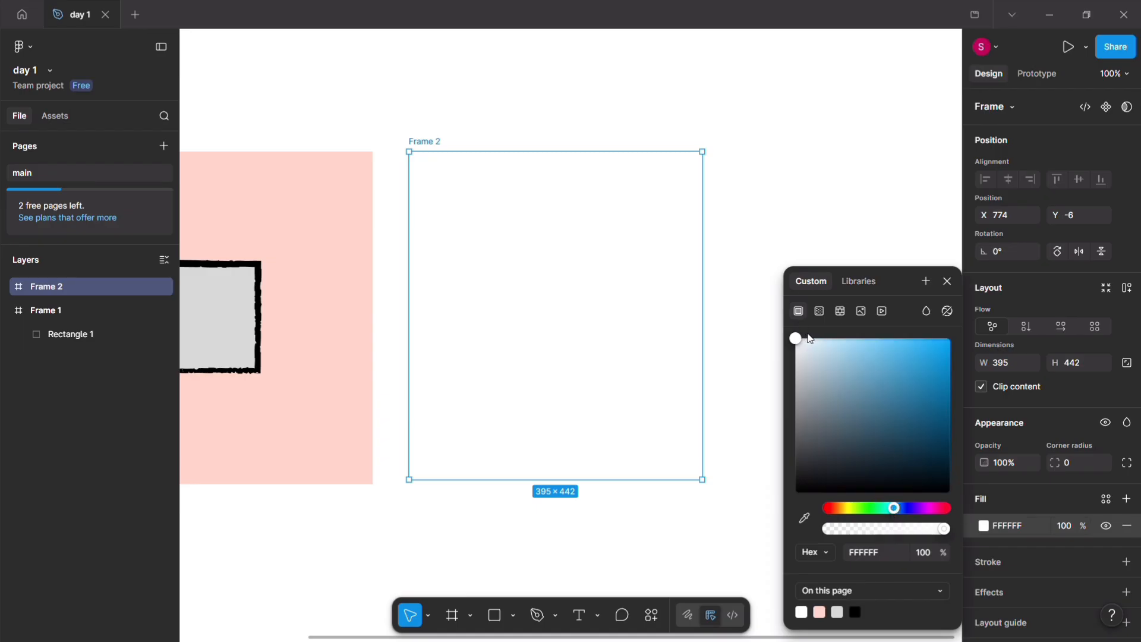
{"action": "left_click", "coordinate": [823, 344]}
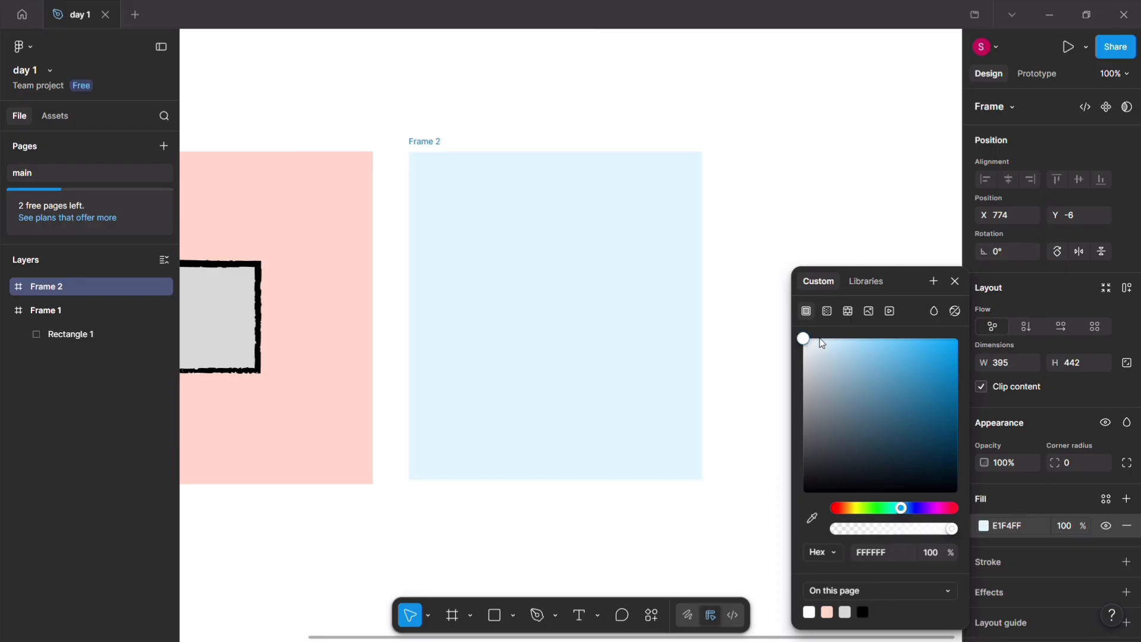
{"action": "left_click", "coordinate": [819, 338]}
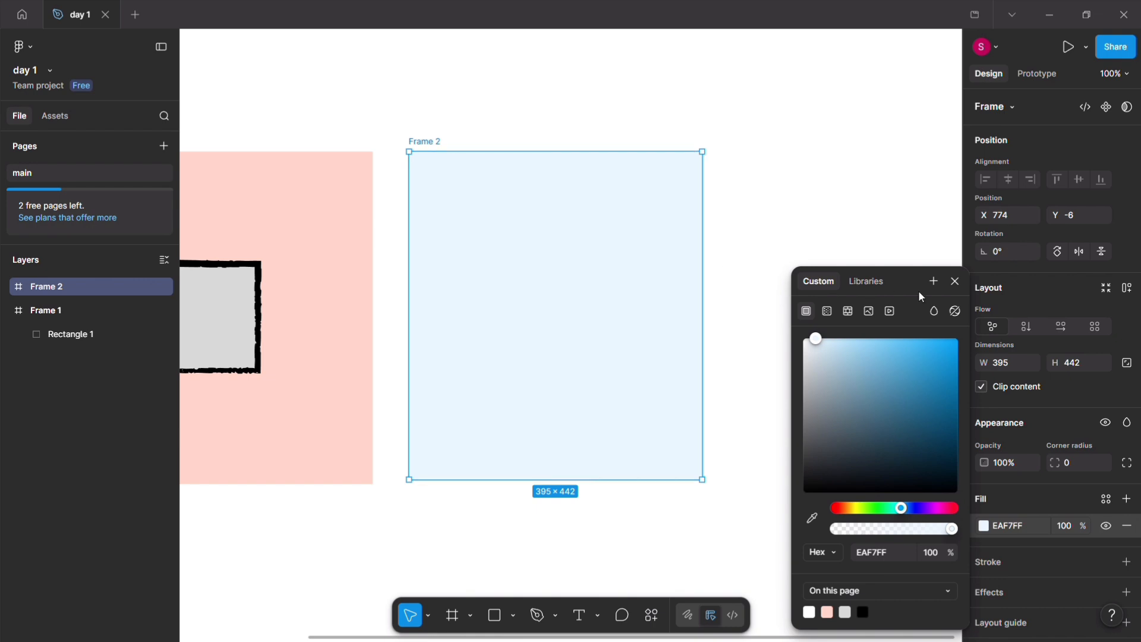
{"action": "left_click", "coordinate": [956, 282]}
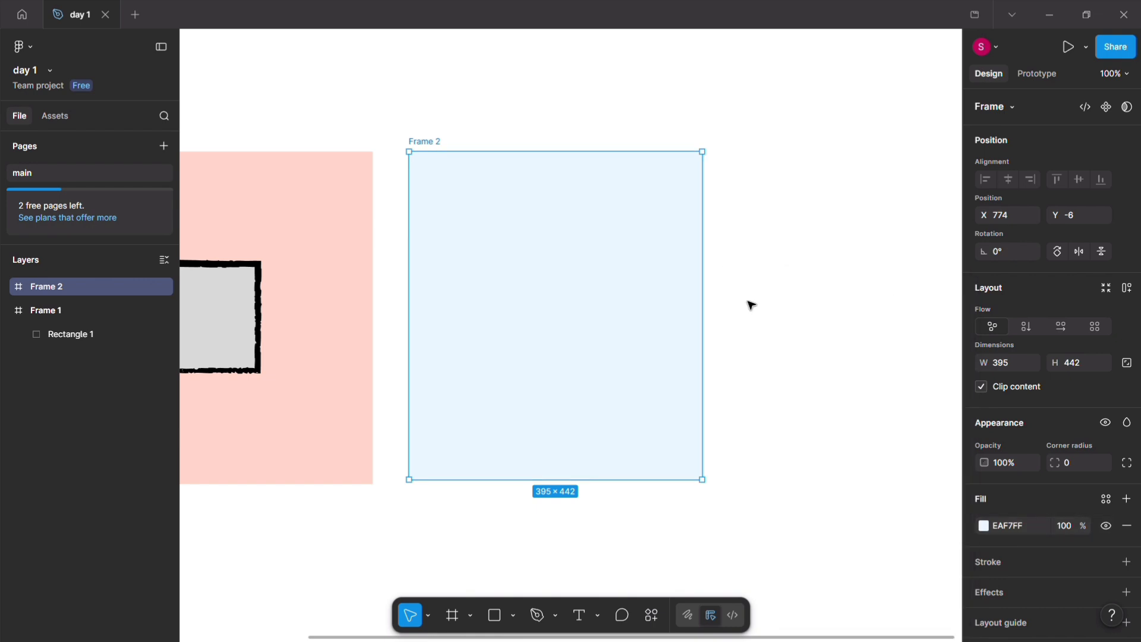
Step: Draw a rectangle in the blue frame, move it towards the middle and enlarge it to about 152 × 142
{"action": "left_click", "coordinate": [493, 615]}
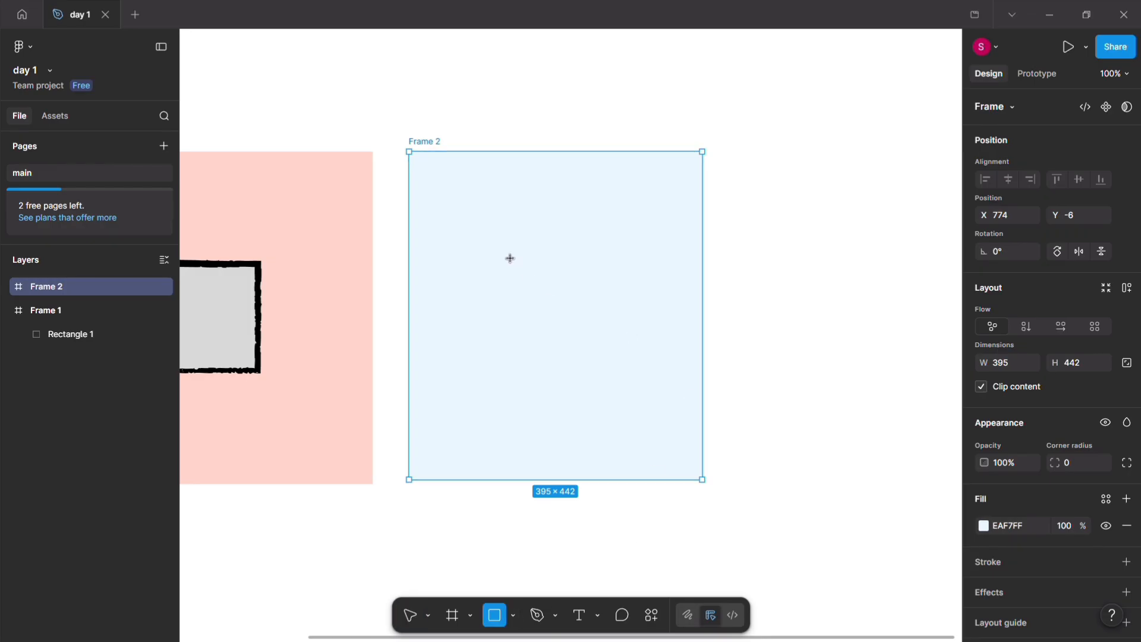
{"action": "left_click_drag", "start_coordinate": [502, 250], "coordinate": [591, 336]}
{"action": "left_click_drag", "start_coordinate": [543, 290], "coordinate": [548, 304]}
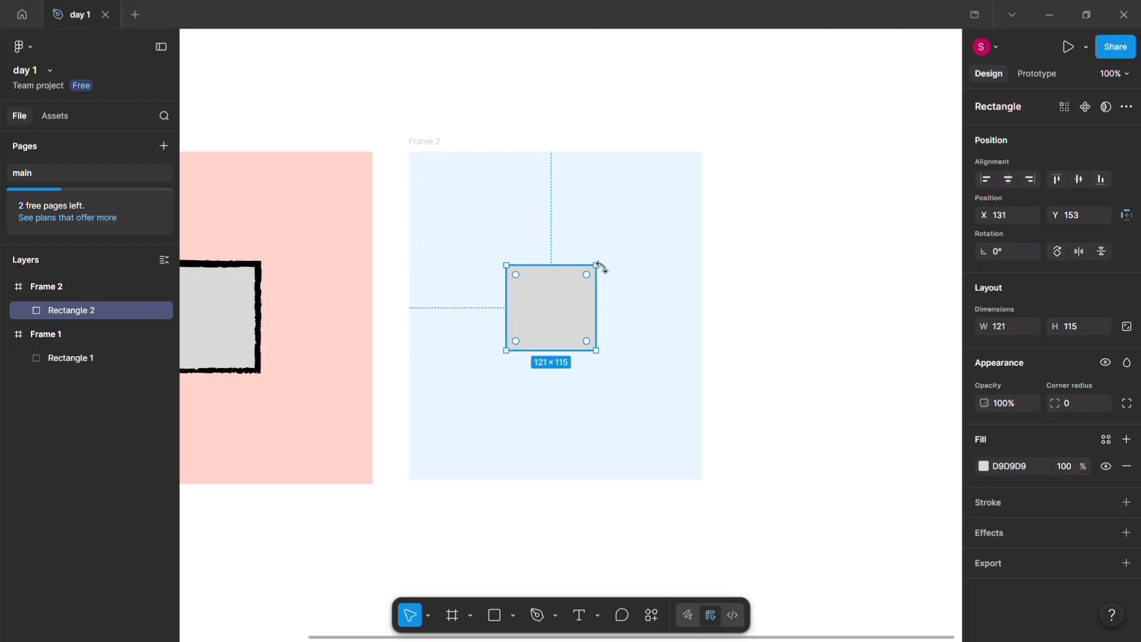
{"action": "left_click_drag", "start_coordinate": [598, 262], "coordinate": [587, 285]}
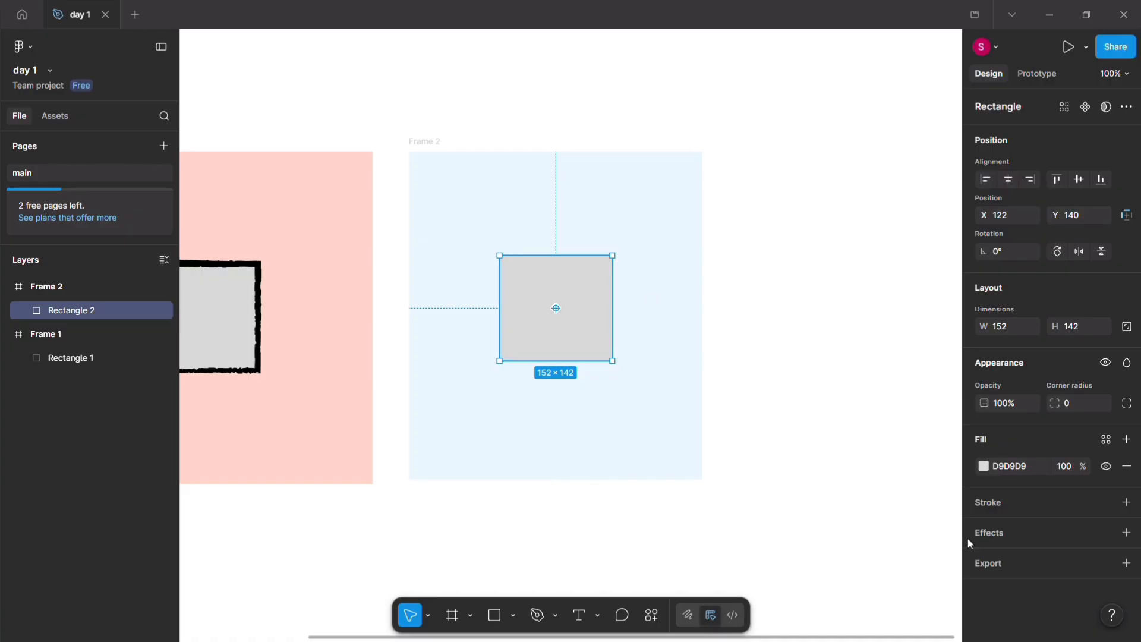
Step: Change the new rectangle's fill to the light purple D8A8E4
{"action": "left_click", "coordinate": [985, 467]}
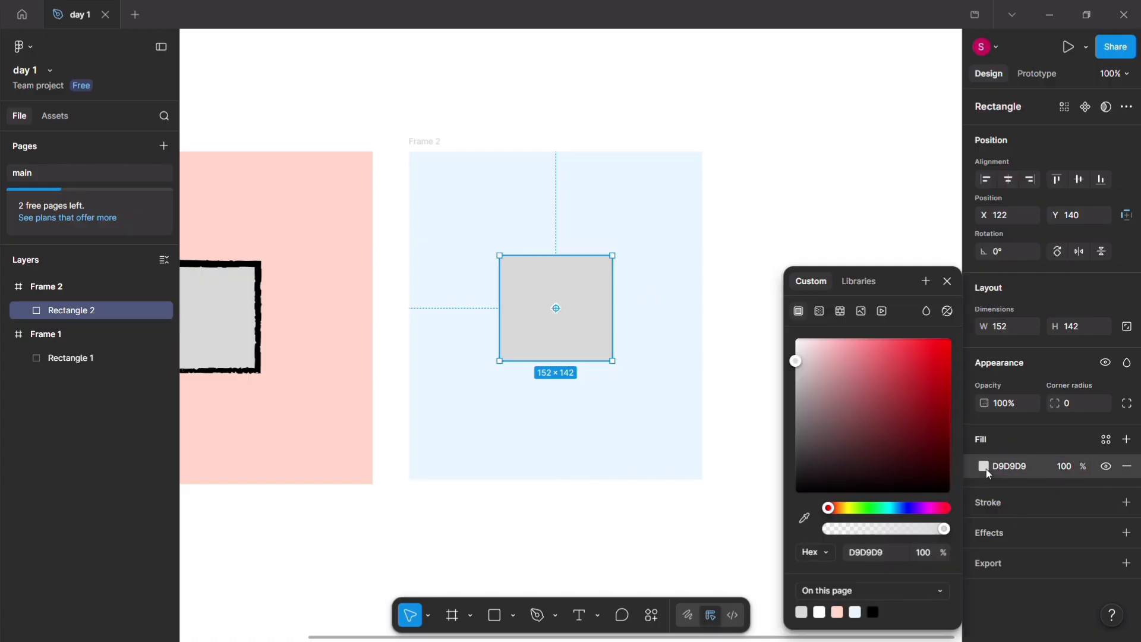
{"action": "left_click_drag", "start_coordinate": [797, 361], "coordinate": [831, 390]}
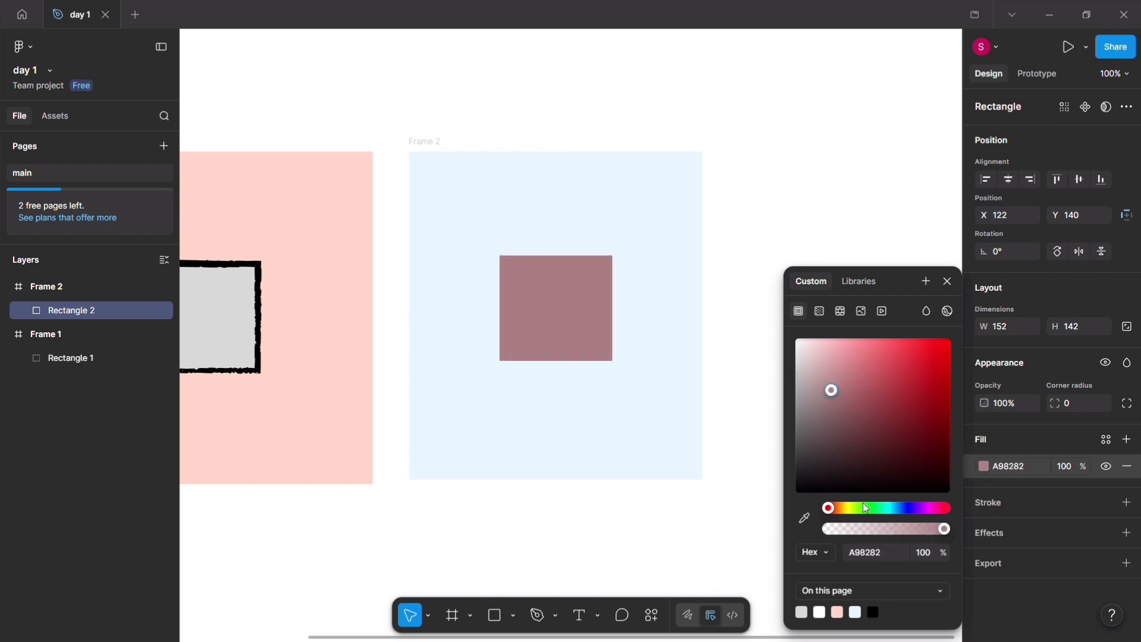
{"action": "left_click_drag", "start_coordinate": [901, 508], "coordinate": [921, 509]}
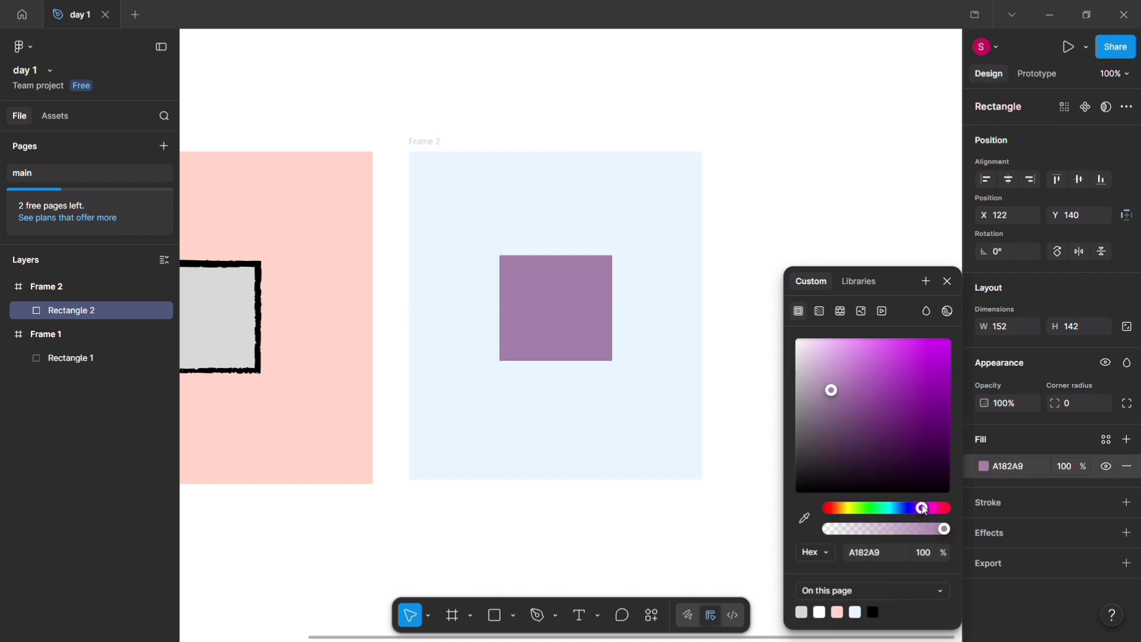
{"action": "left_click_drag", "start_coordinate": [829, 387], "coordinate": [837, 361]}
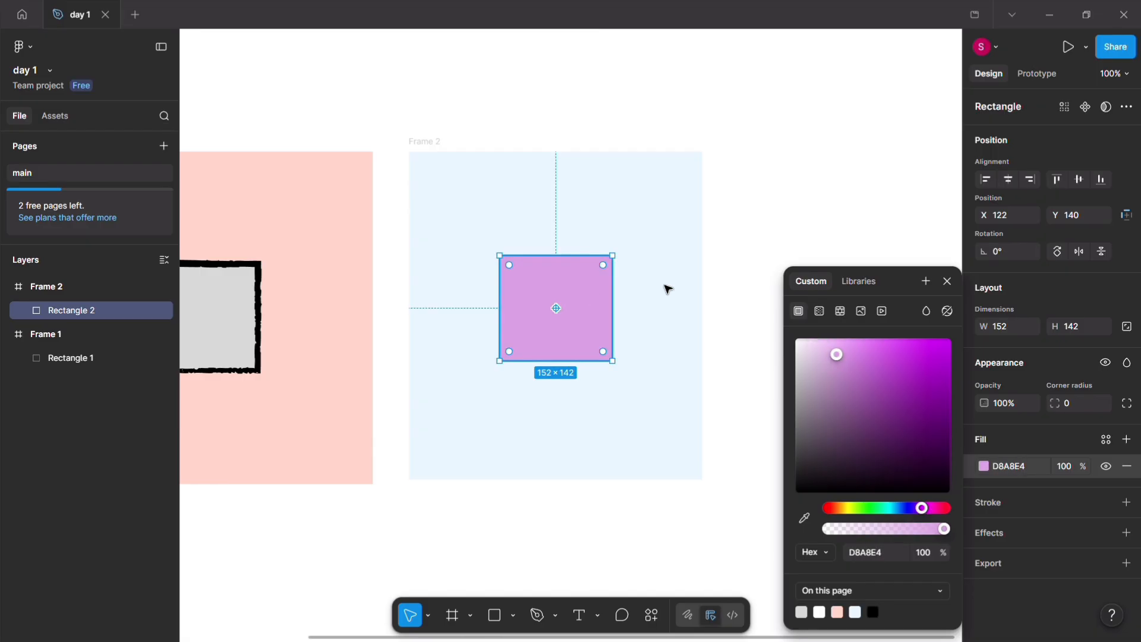
{"action": "left_click", "coordinate": [947, 281]}
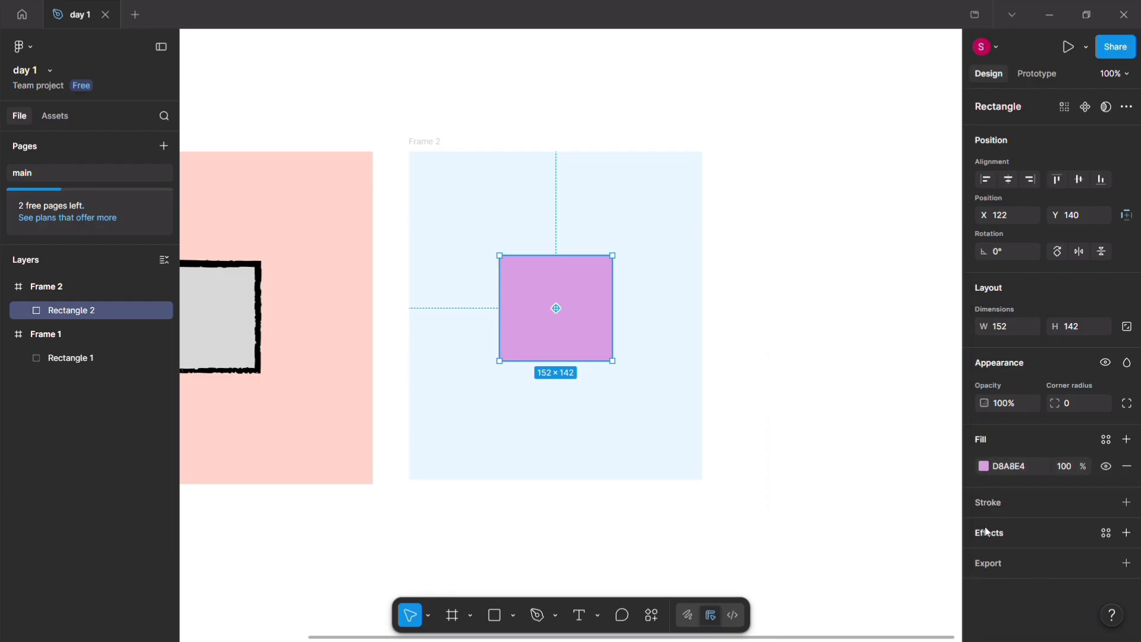
Step: Add a drop shadow to the purple rectangle with blur 13.2, spread 20 and colour FFFFFF
{"action": "left_click", "coordinate": [1127, 535]}
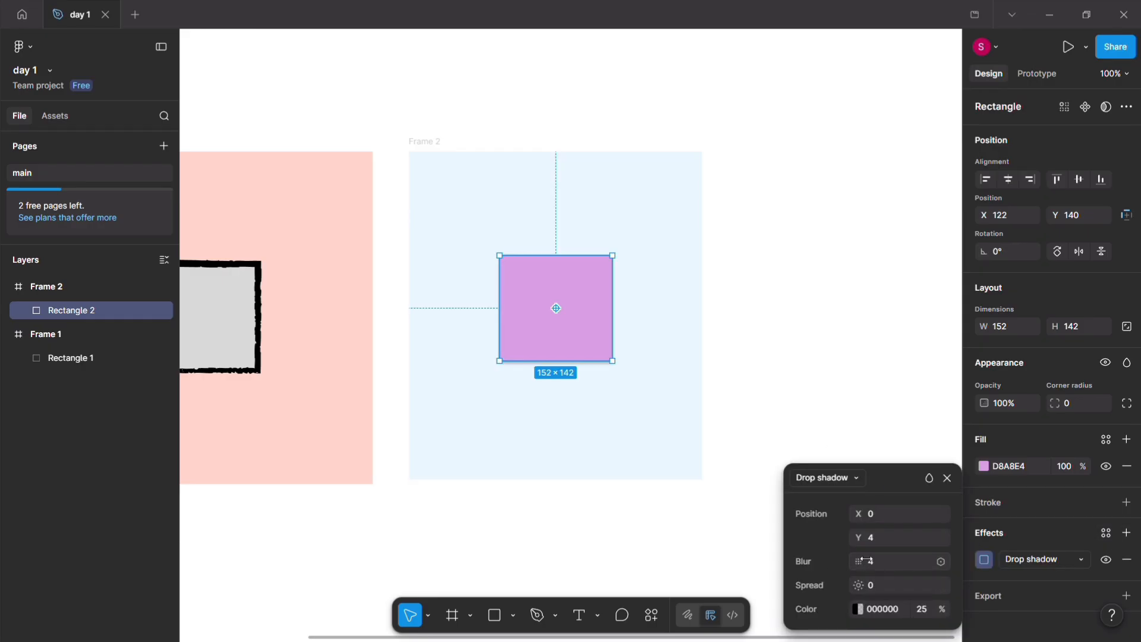
{"action": "left_click_drag", "start_coordinate": [863, 560], "coordinate": [996, 567]}
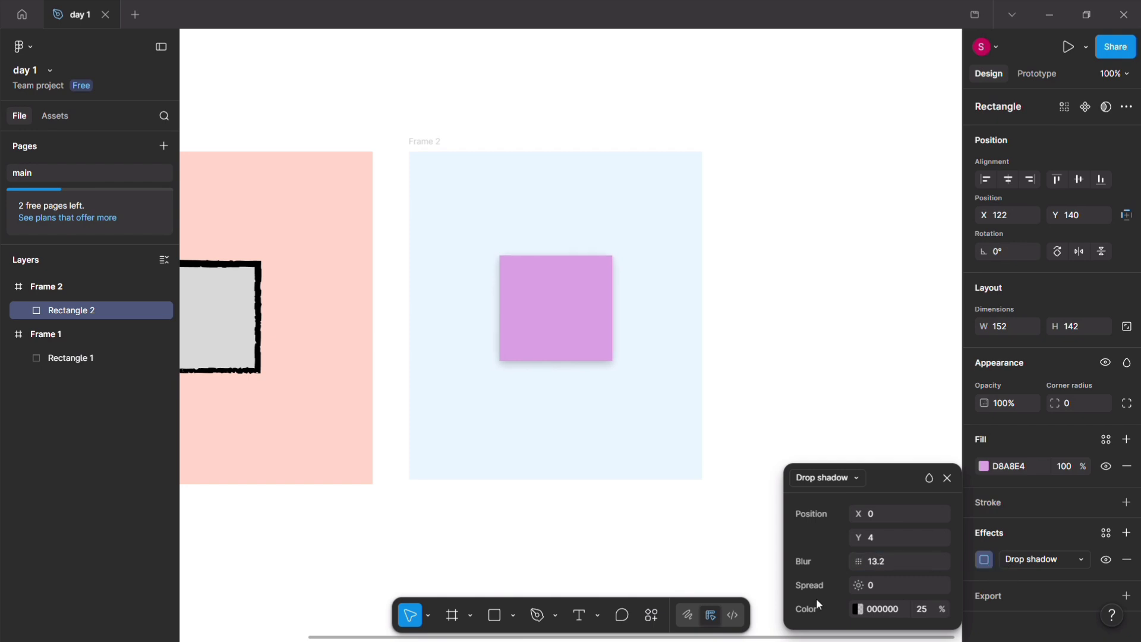
{"action": "left_click_drag", "start_coordinate": [865, 586], "coordinate": [895, 584]}
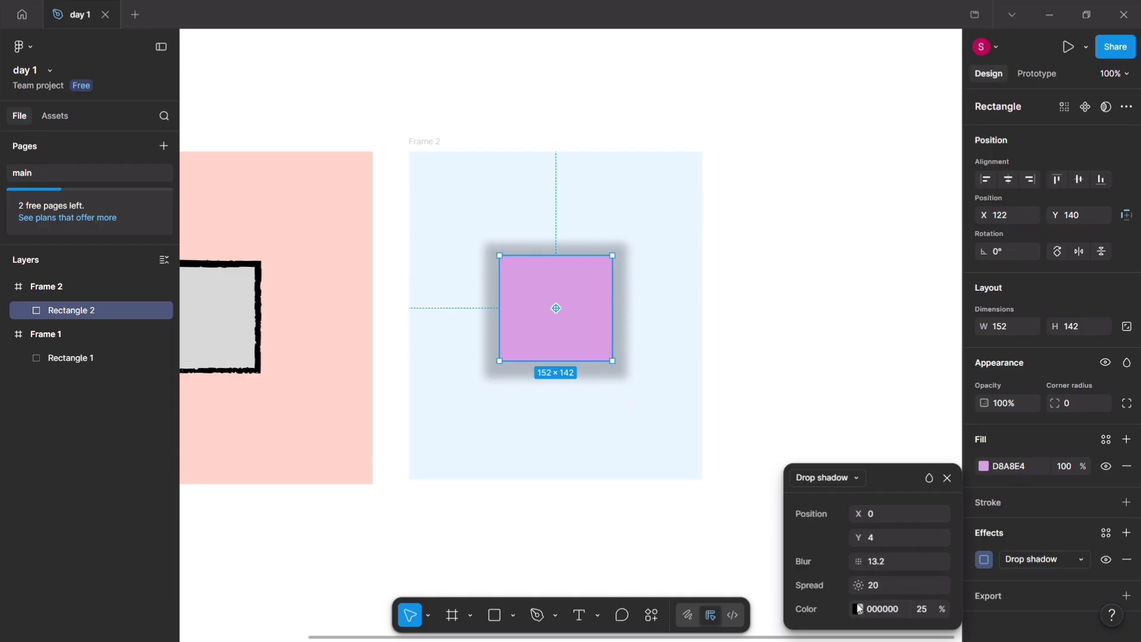
{"action": "left_click", "coordinate": [859, 609]}
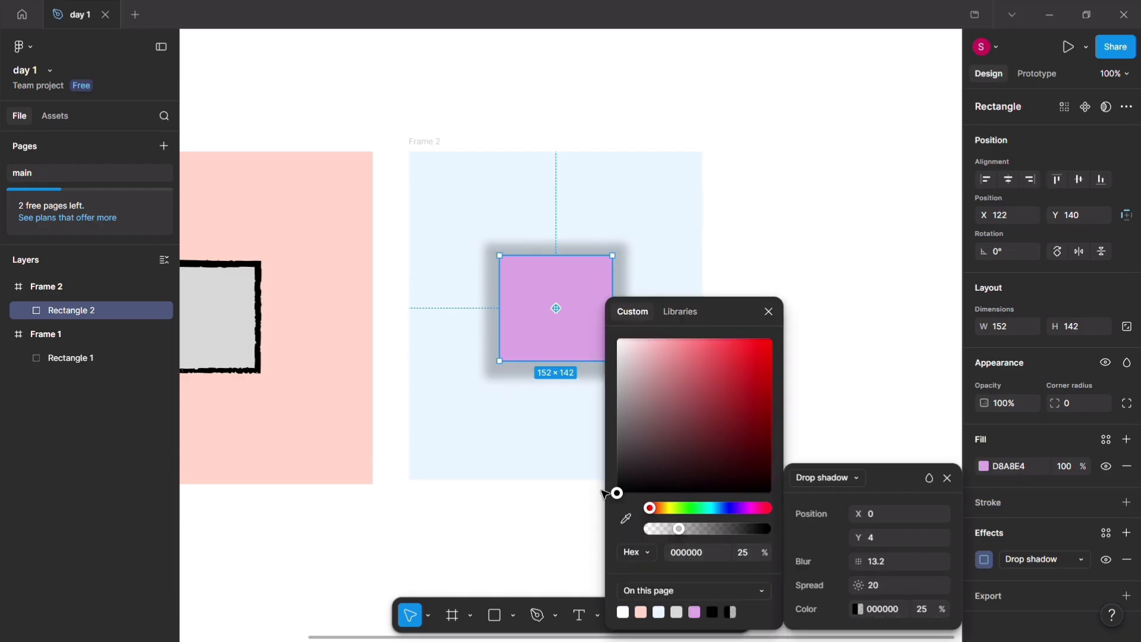
{"action": "left_click_drag", "start_coordinate": [614, 482], "coordinate": [652, 305]}
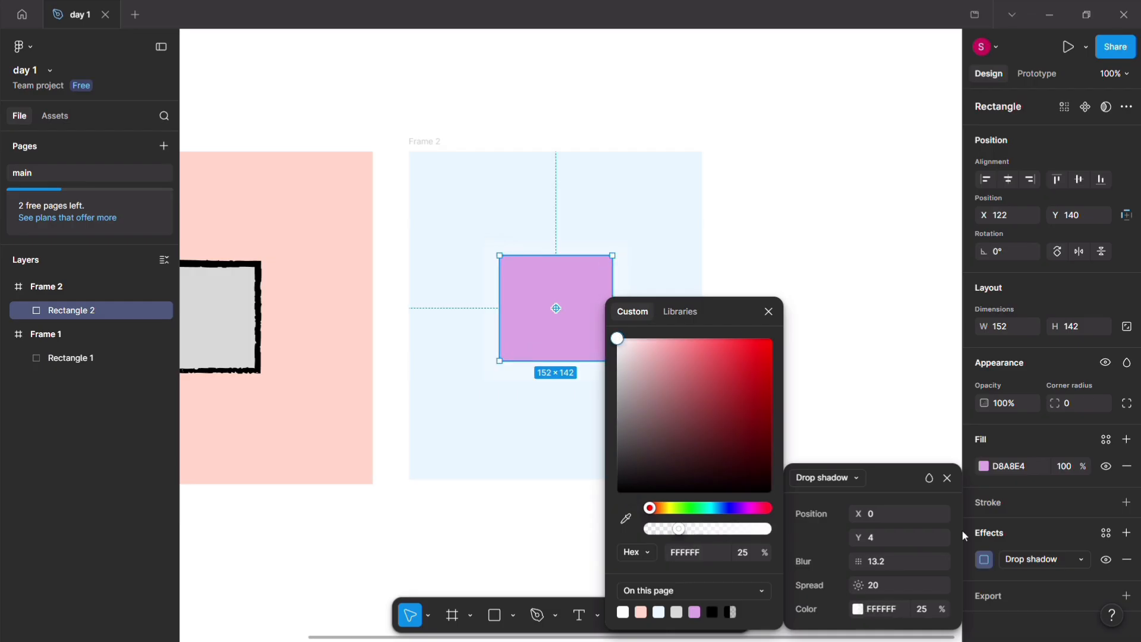
Step: Change the purple rectangle's effect from Drop shadow to Inner shadow
{"action": "left_click", "coordinate": [1080, 560]}
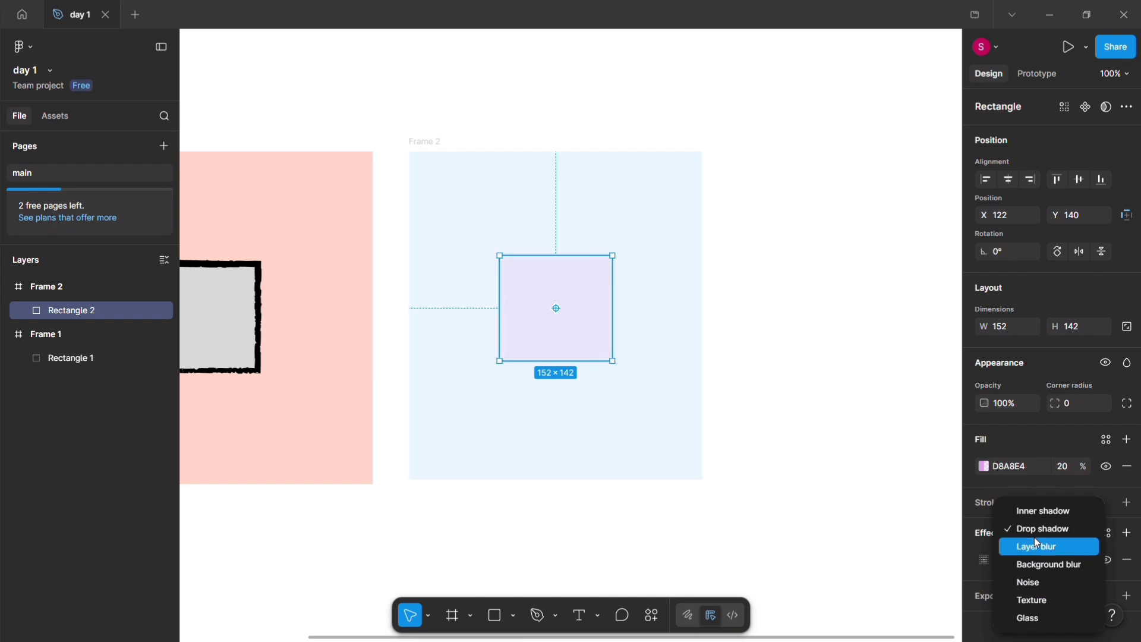
{"action": "left_click", "coordinate": [1038, 512]}
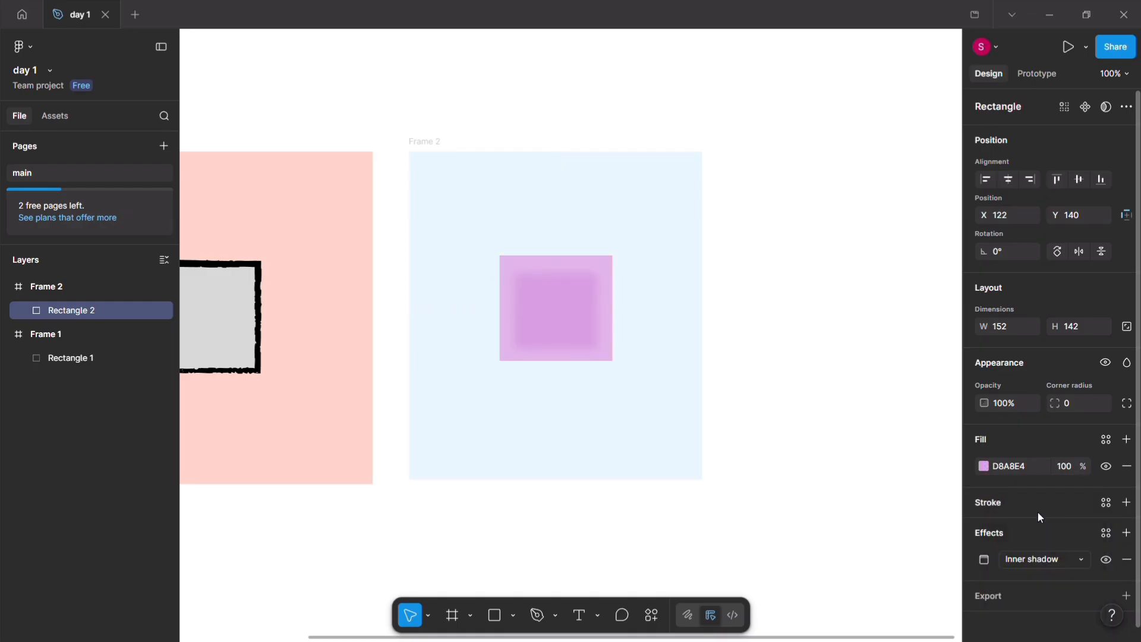
{"action": "left_click", "coordinate": [1061, 557]}
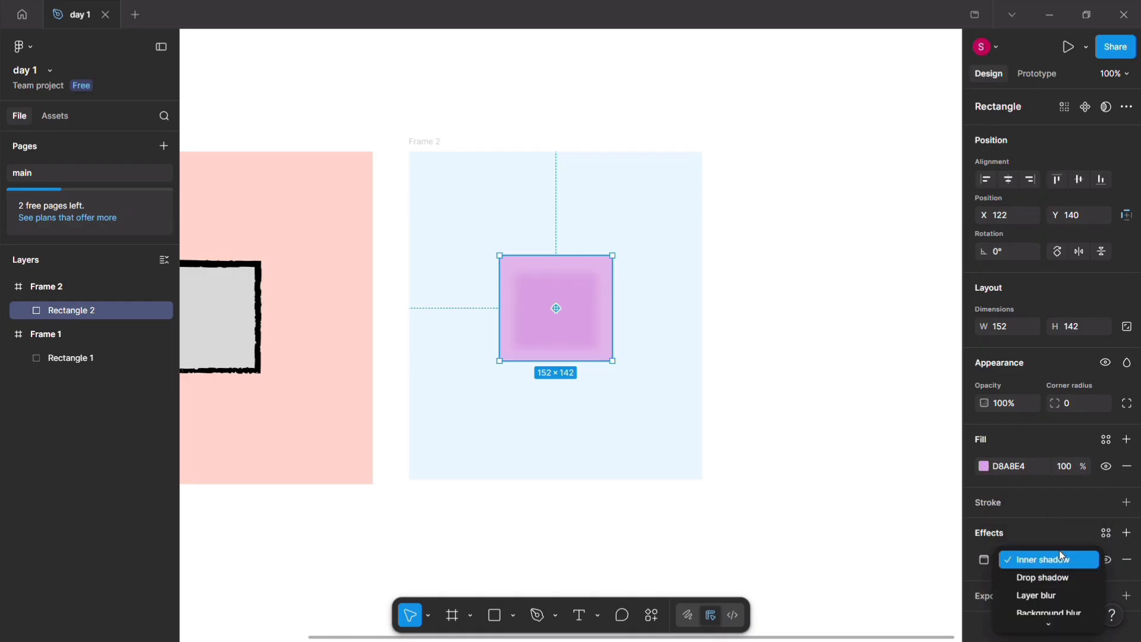
{"action": "left_click", "coordinate": [1016, 561]}
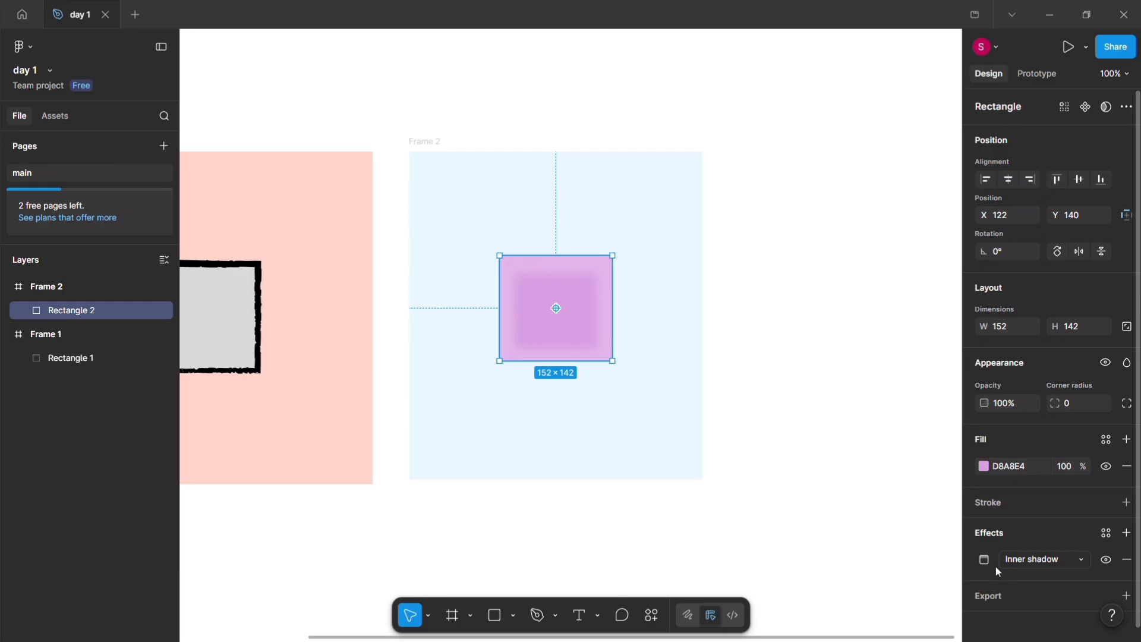
Step: Set the purple rectangle's inner shadow to colour 000000 at 100% opacity, with spread -2 and blur 24.9
{"action": "left_click", "coordinate": [985, 560]}
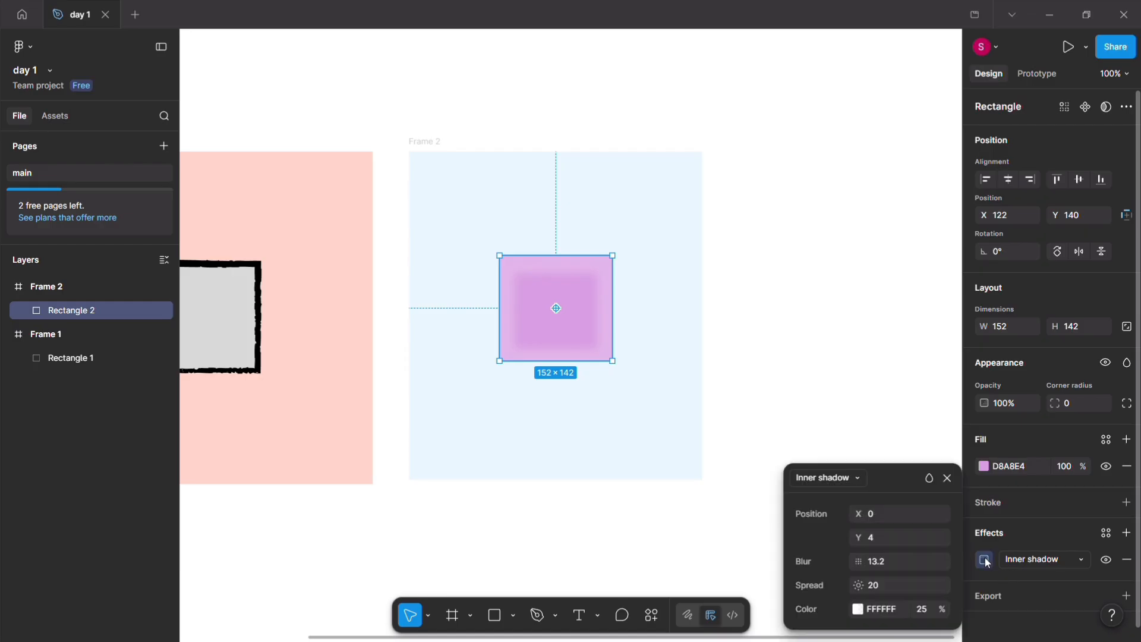
{"action": "left_click", "coordinate": [858, 609]}
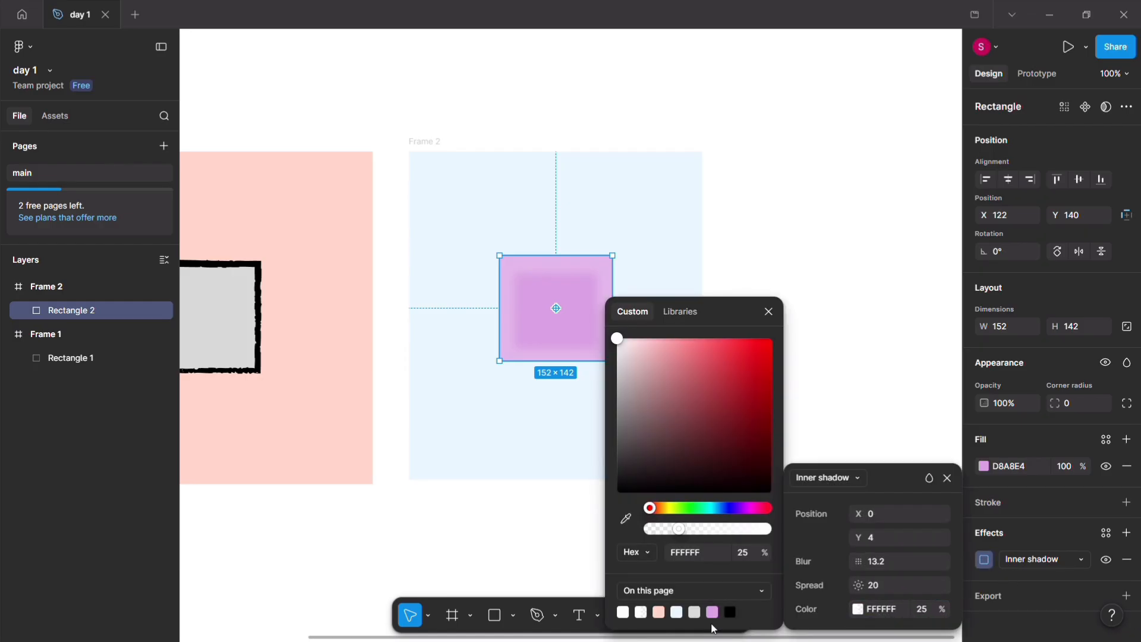
{"action": "left_click", "coordinate": [731, 613]}
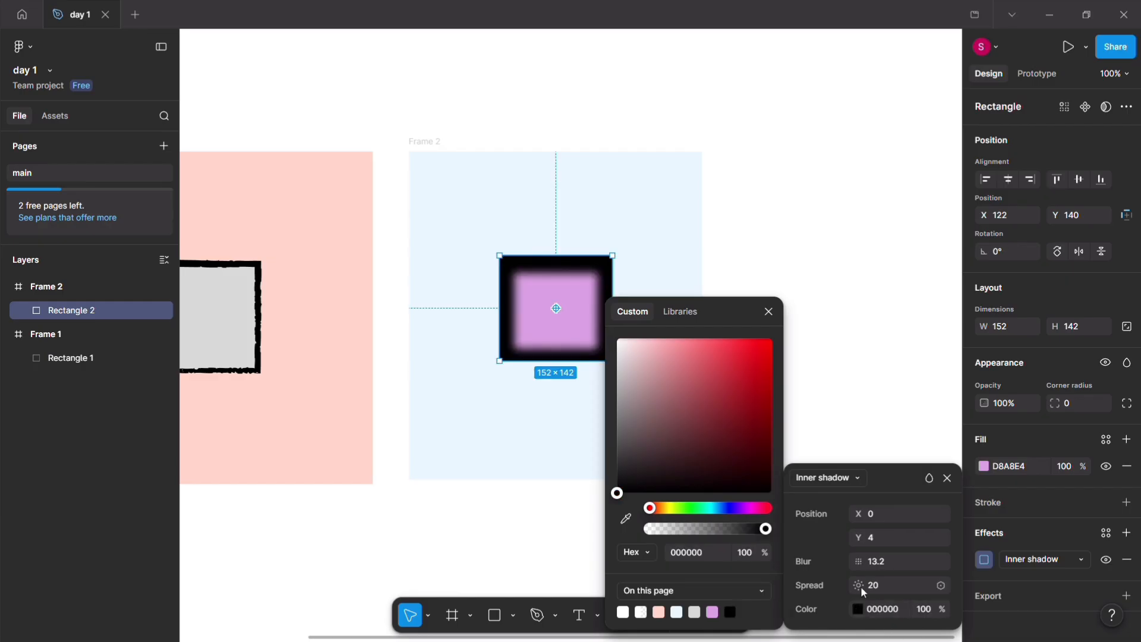
{"action": "left_click_drag", "start_coordinate": [860, 561], "coordinate": [769, 558]}
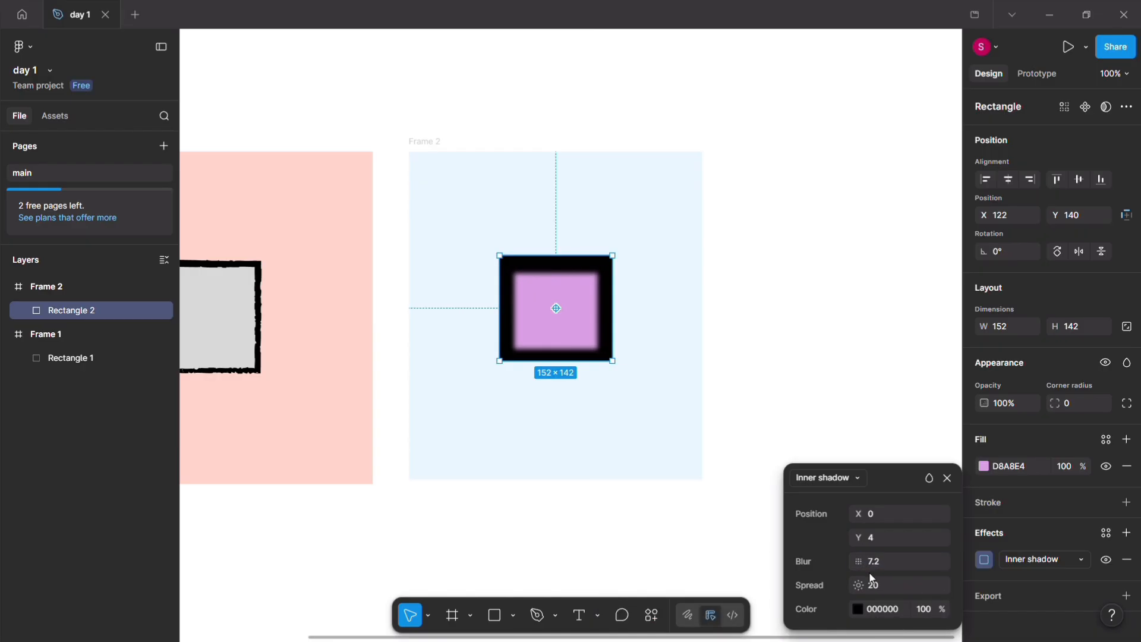
{"action": "left_click_drag", "start_coordinate": [858, 586], "coordinate": [829, 583]}
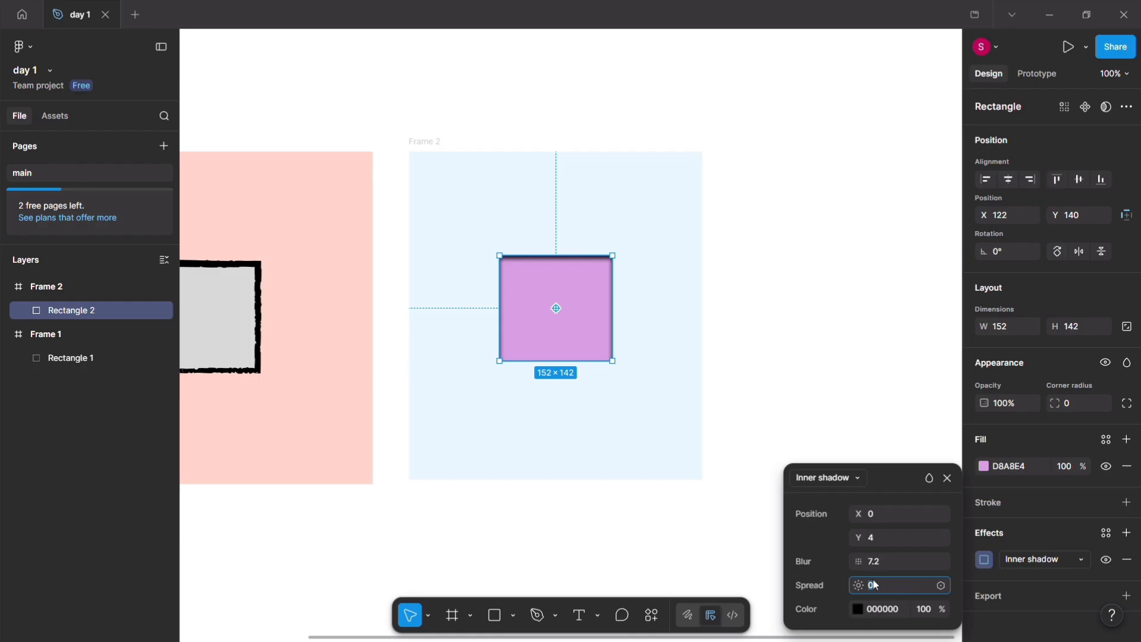
{"action": "mouse_move", "coordinate": [858, 584]}
{"action": "left_mouse_down"}
{"action": "mouse_move", "coordinate": [879, 584]}
{"action": "mouse_move", "coordinate": [826, 582]}
{"action": "mouse_move", "coordinate": [873, 582]}
{"action": "mouse_move", "coordinate": [863, 583]}
{"action": "left_mouse_up"}
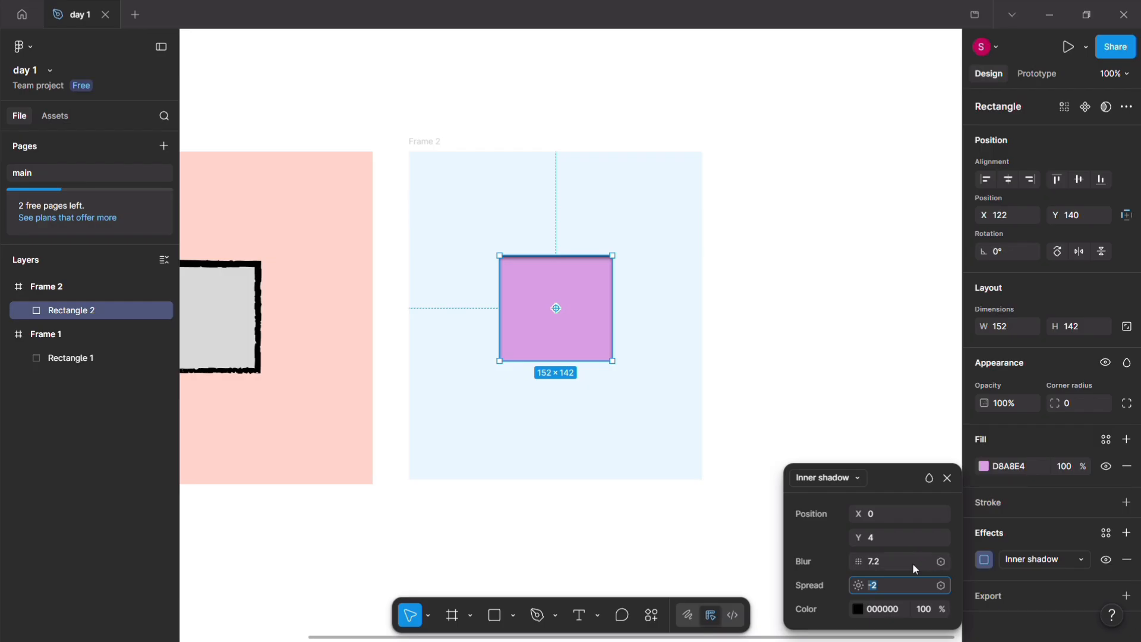
{"action": "left_click_drag", "start_coordinate": [858, 563], "coordinate": [1122, 563]}
{"action": "left_click", "coordinate": [535, 330]}
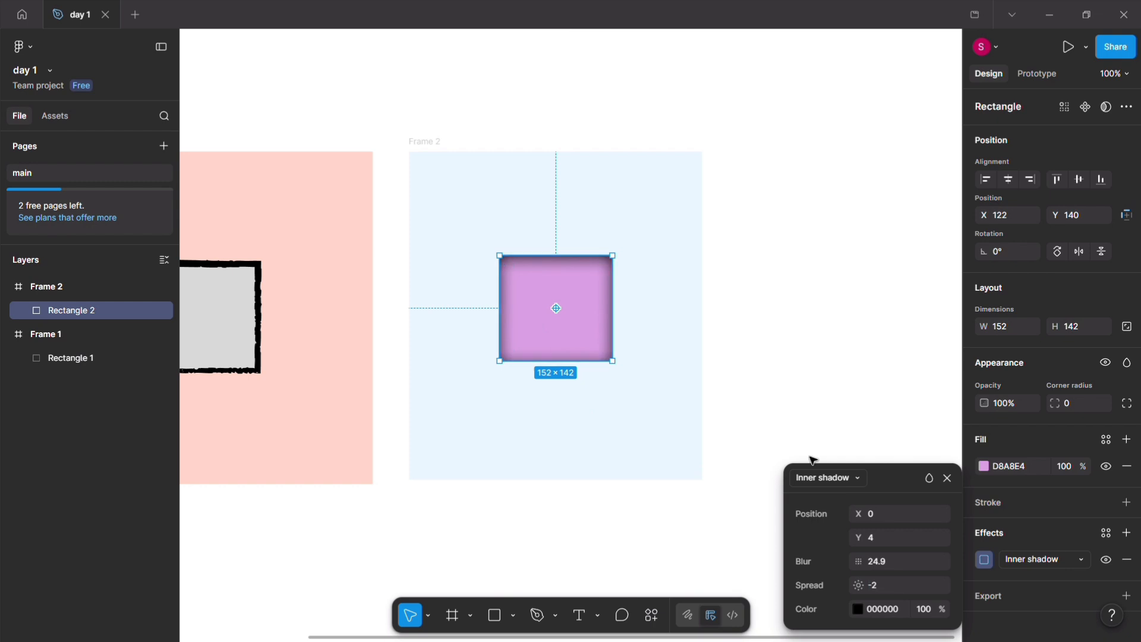
Step: Try several of the page's colours as the purple rectangle's fill and settle on the light pink FFD8C7
{"action": "left_click", "coordinate": [985, 466]}
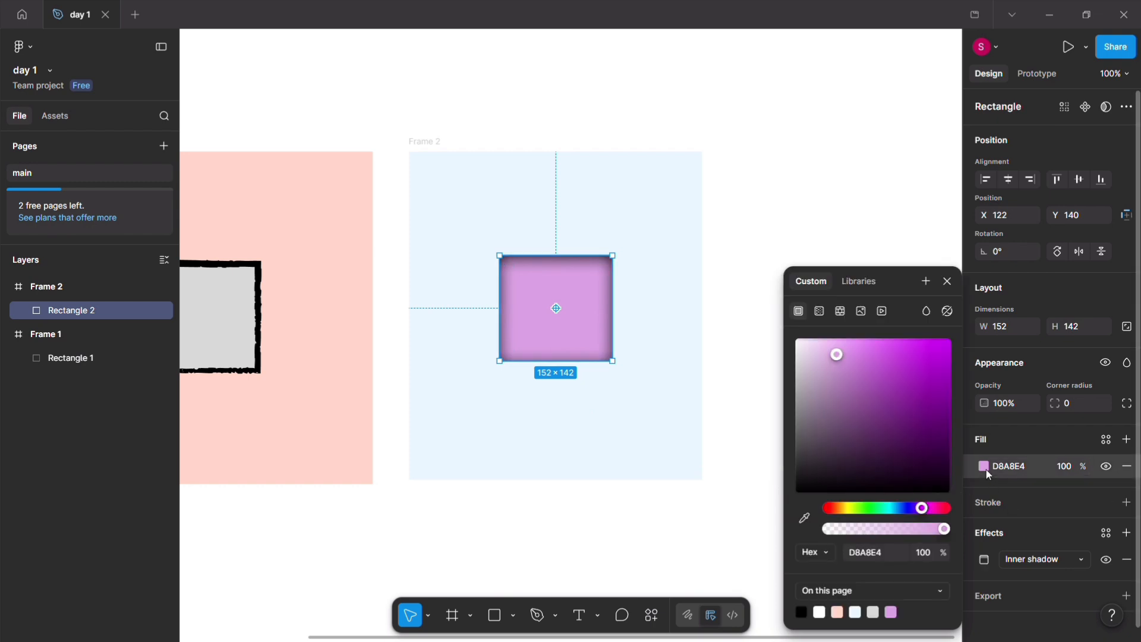
{"action": "left_click", "coordinate": [819, 613]}
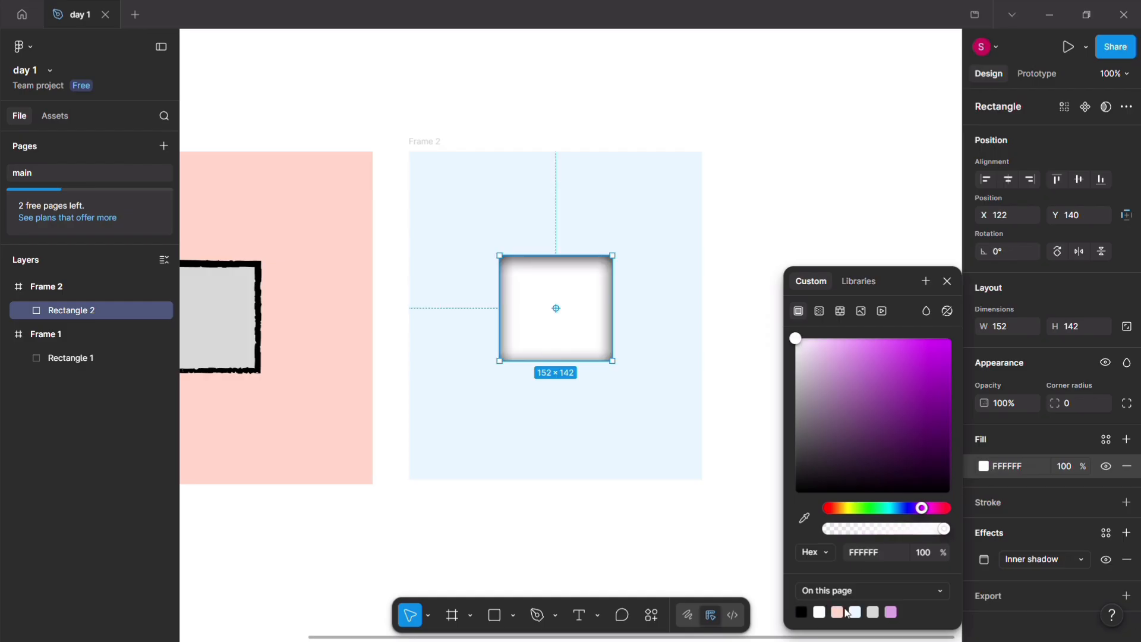
{"action": "left_click", "coordinate": [854, 613]}
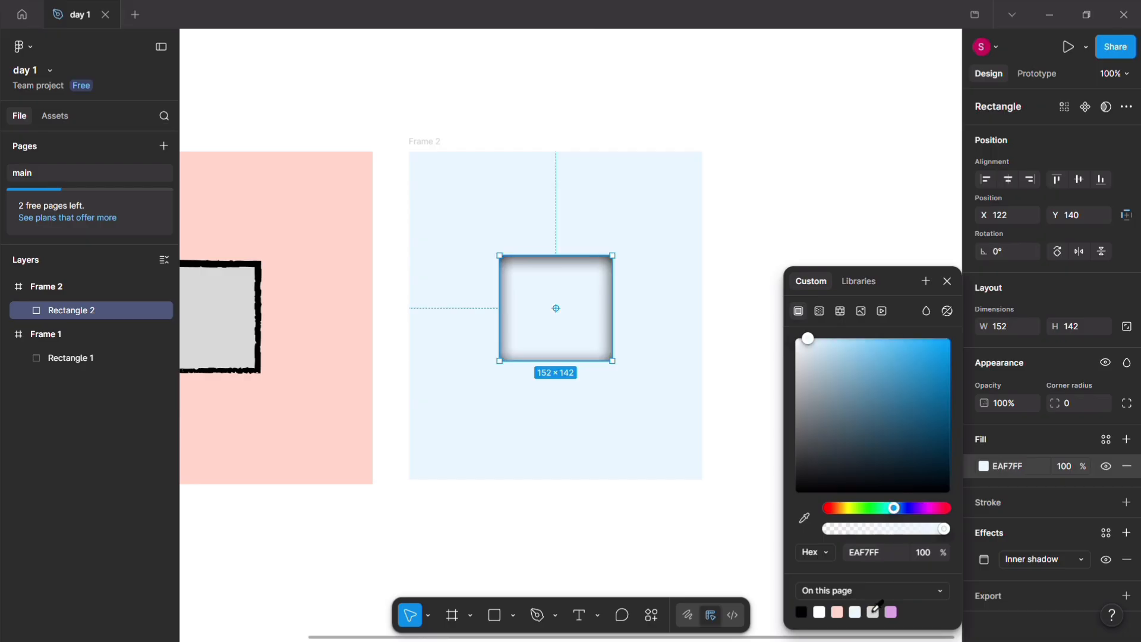
{"action": "left_click", "coordinate": [873, 612]}
{"action": "left_click", "coordinate": [890, 612]}
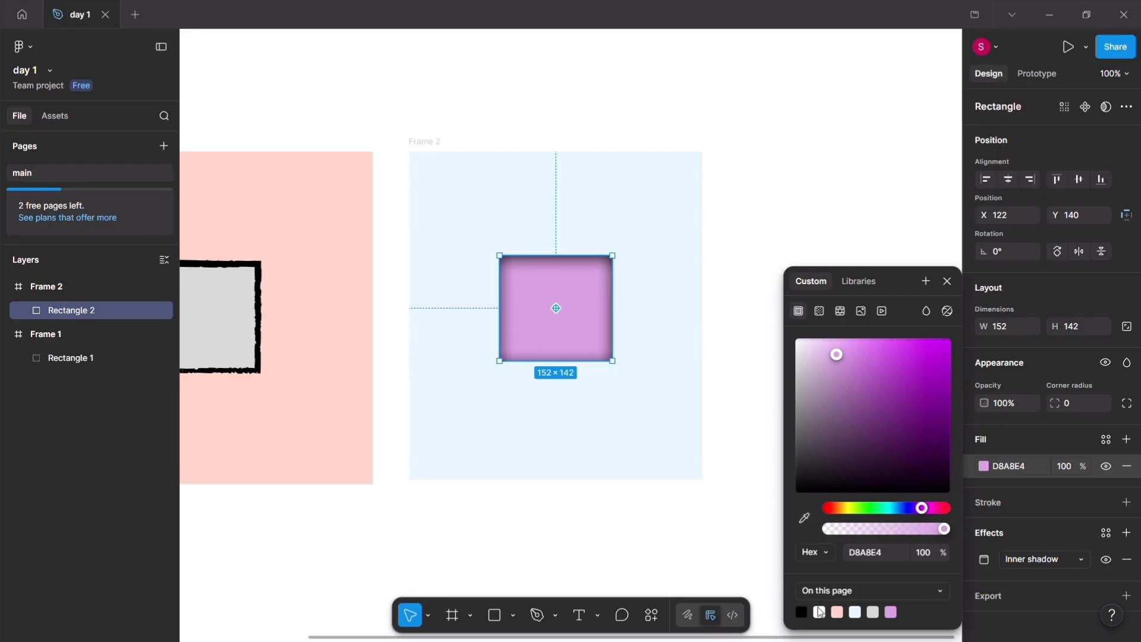
{"action": "left_click", "coordinate": [839, 609]}
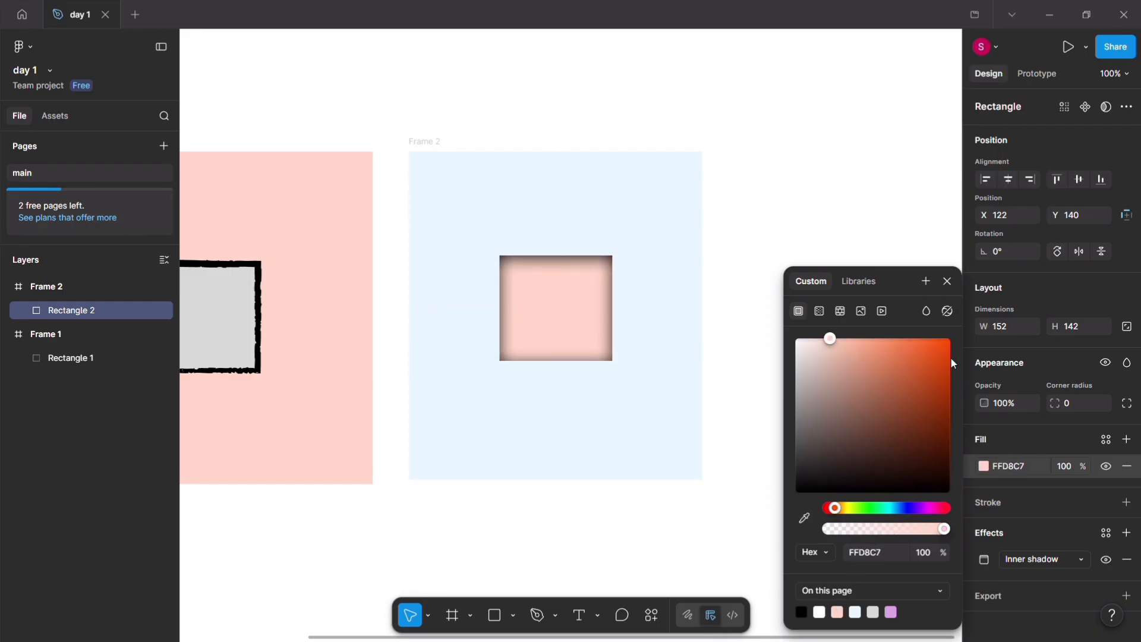
{"action": "left_click", "coordinate": [947, 282]}
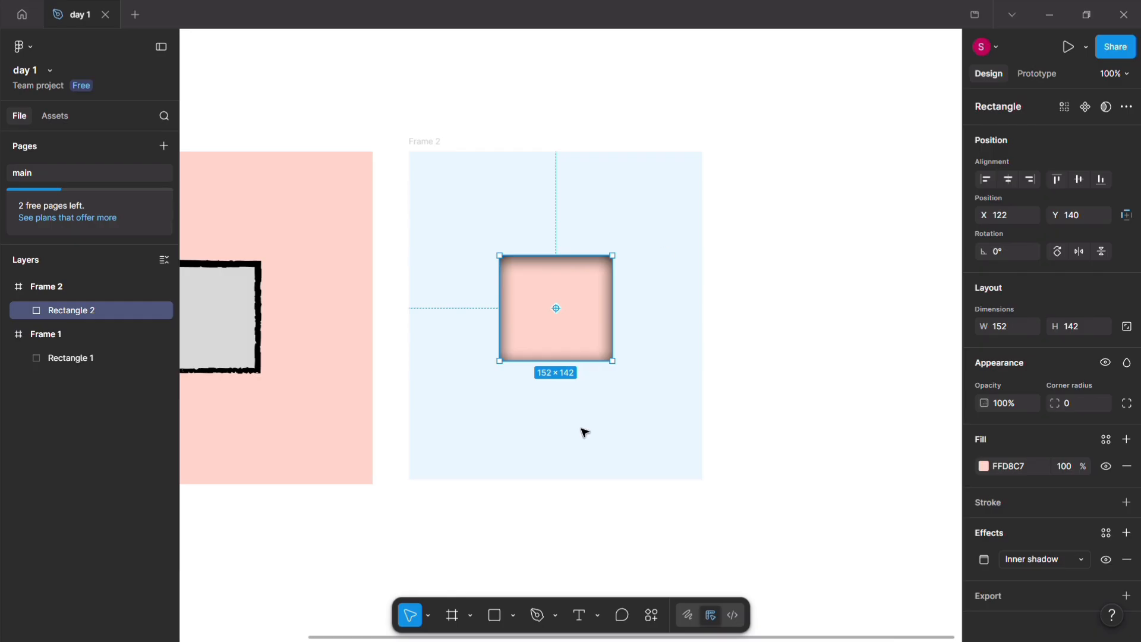
{"action": "left_click", "coordinate": [634, 115]}
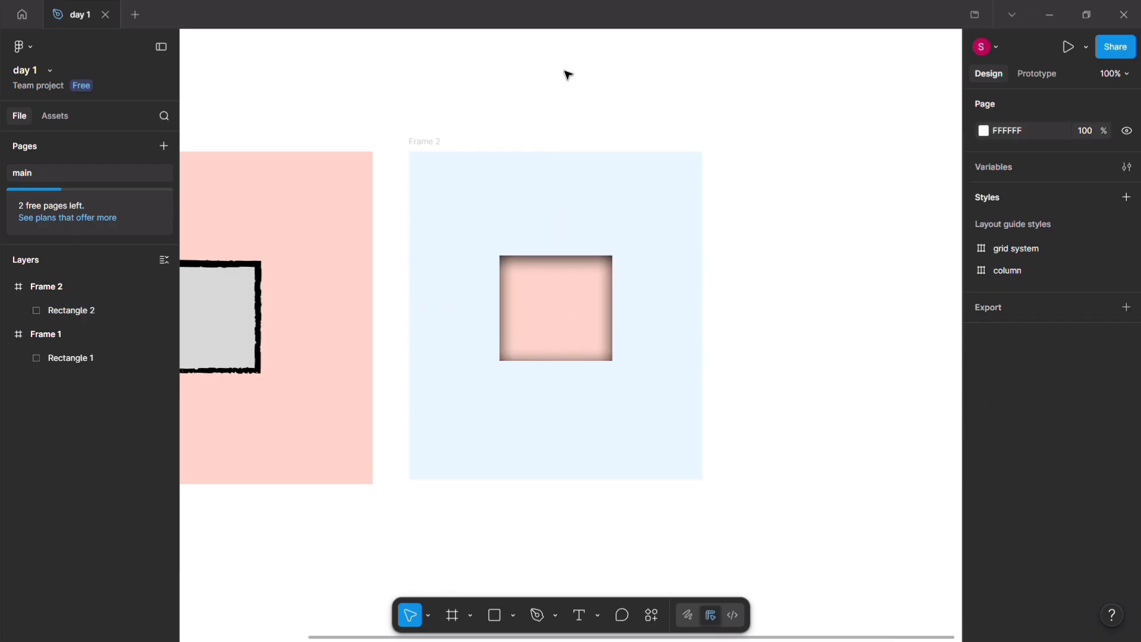
Step: Adjust the pink rectangle's inner shadow to position X 6, Y 0 and blur 22.3
{"action": "left_click", "coordinate": [540, 275]}
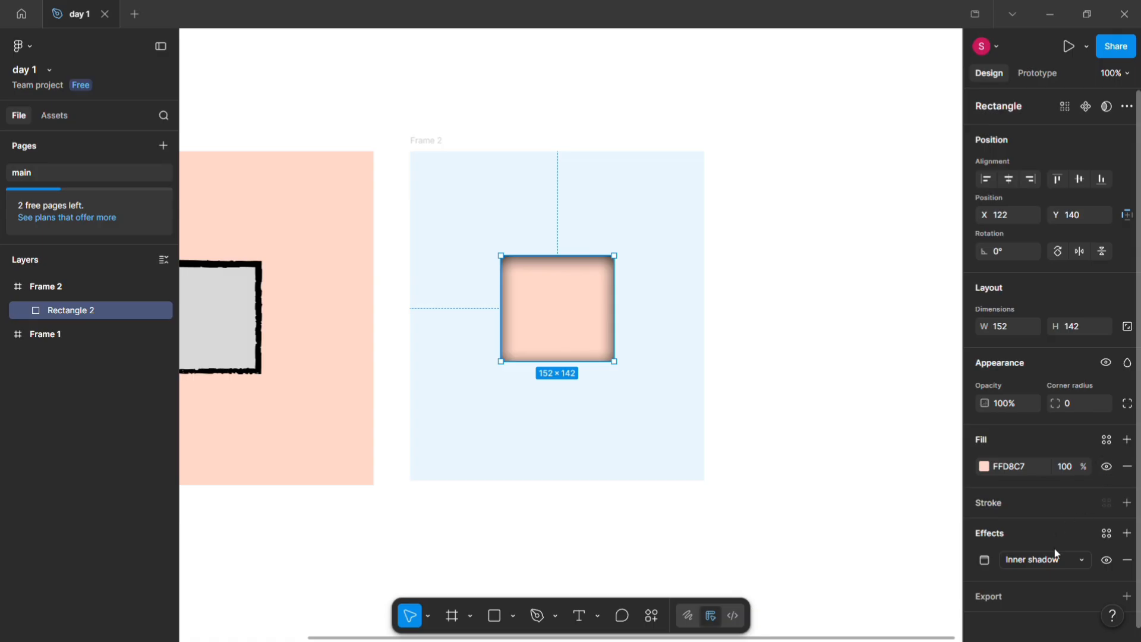
{"action": "left_click", "coordinate": [986, 560]}
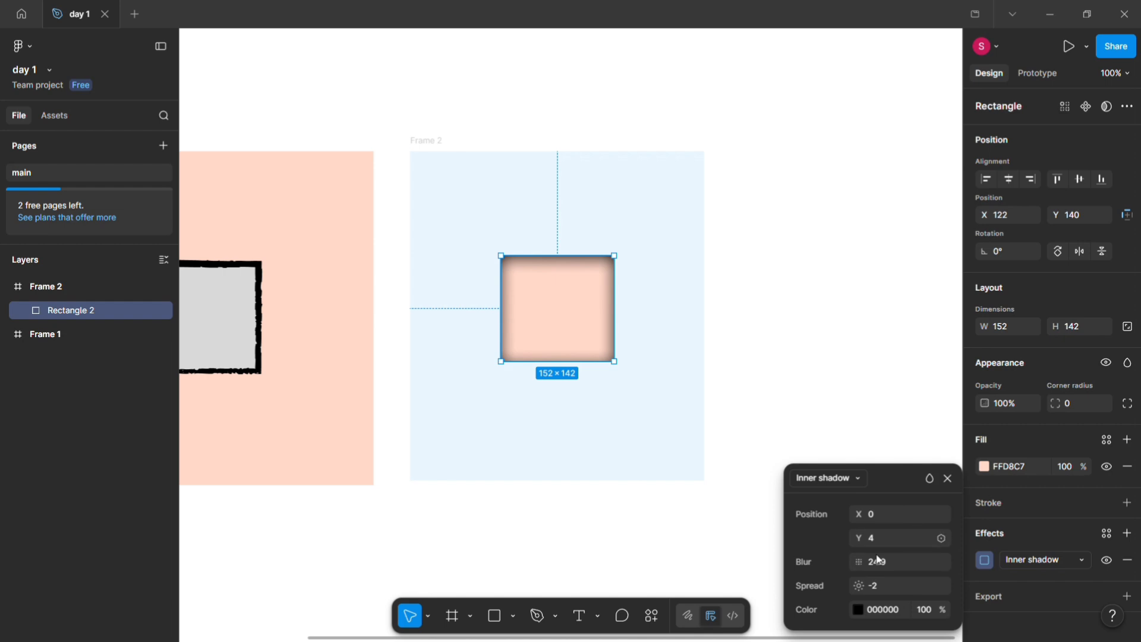
{"action": "left_click_drag", "start_coordinate": [856, 513], "coordinate": [831, 564]}
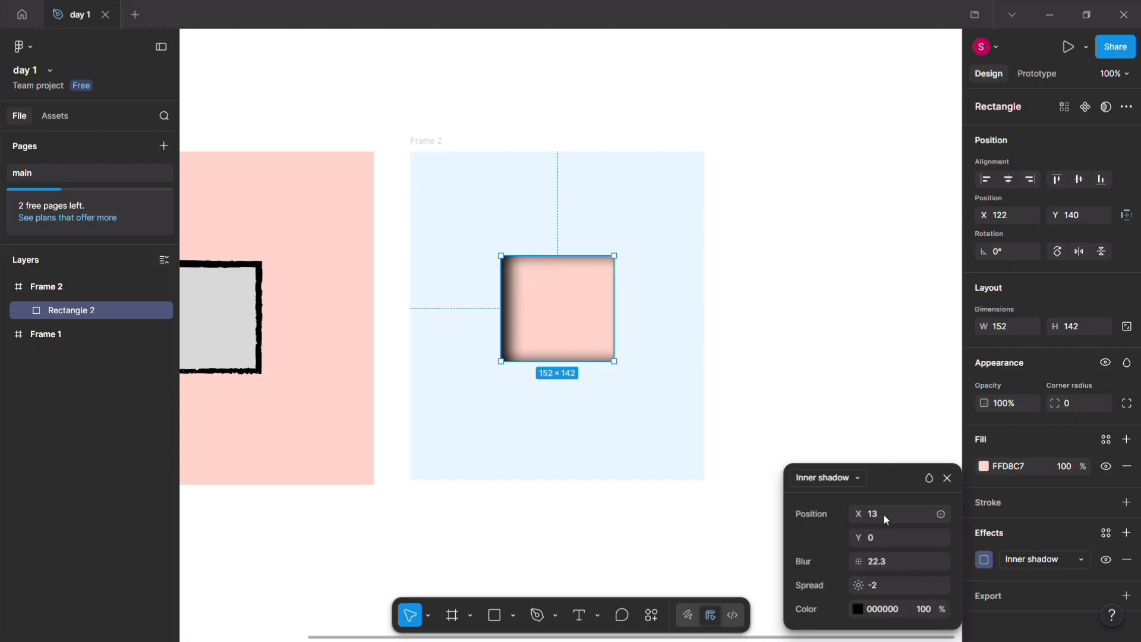
{"action": "left_click_drag", "start_coordinate": [861, 513], "coordinate": [865, 513]}
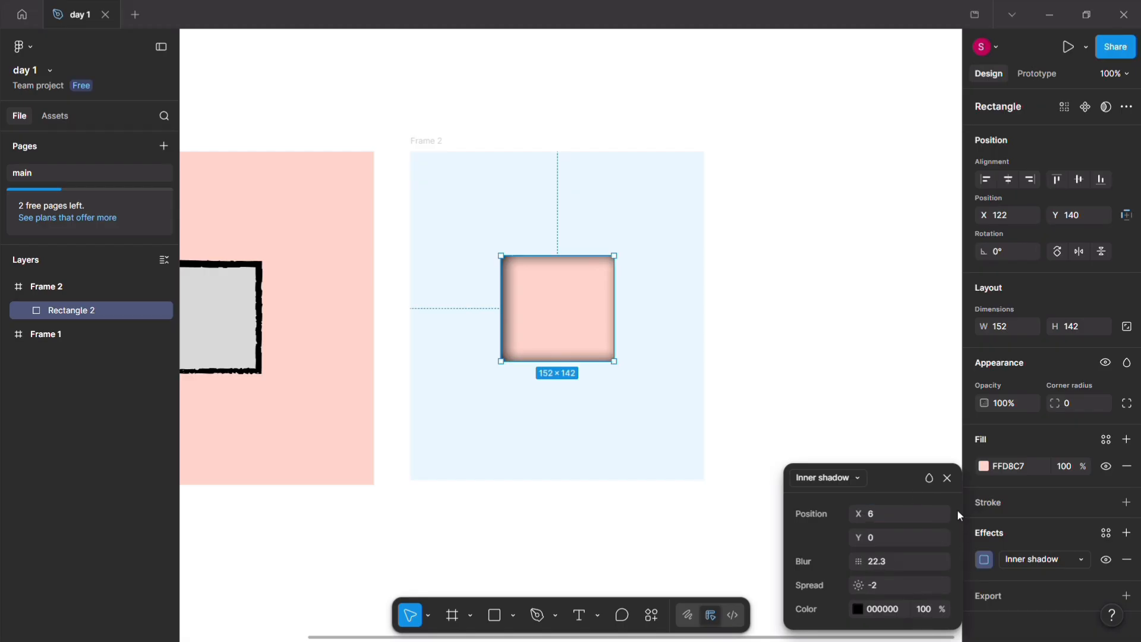
Step: View the inner shadow's blend mode options and toggle the effect's visibility off and back on
{"action": "left_click", "coordinate": [928, 478]}
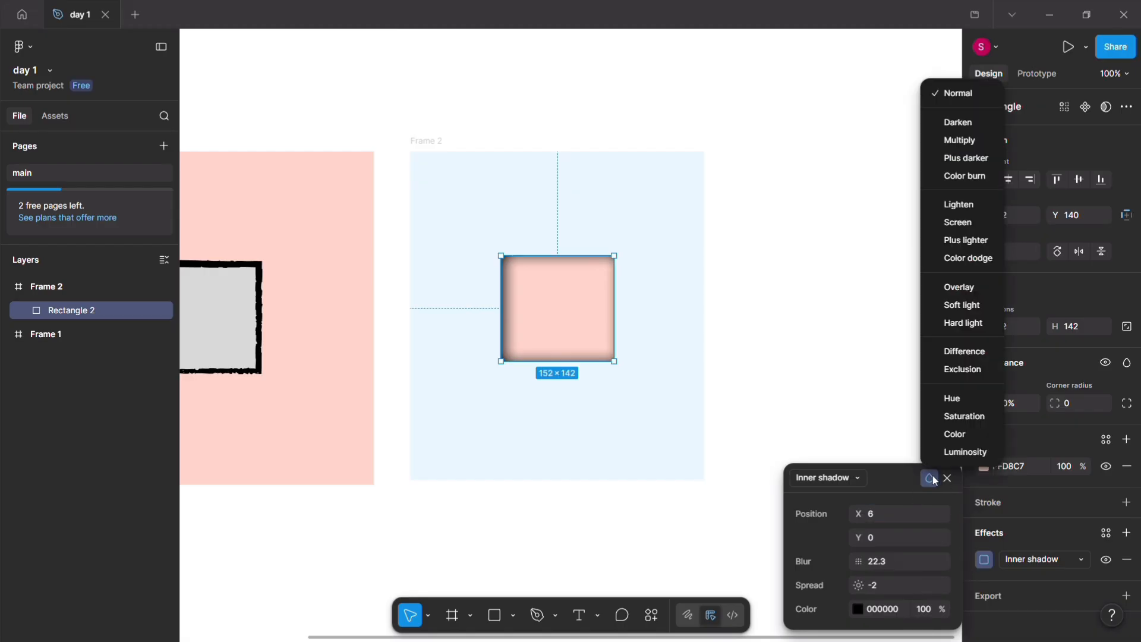
{"action": "left_click", "coordinate": [949, 479]}
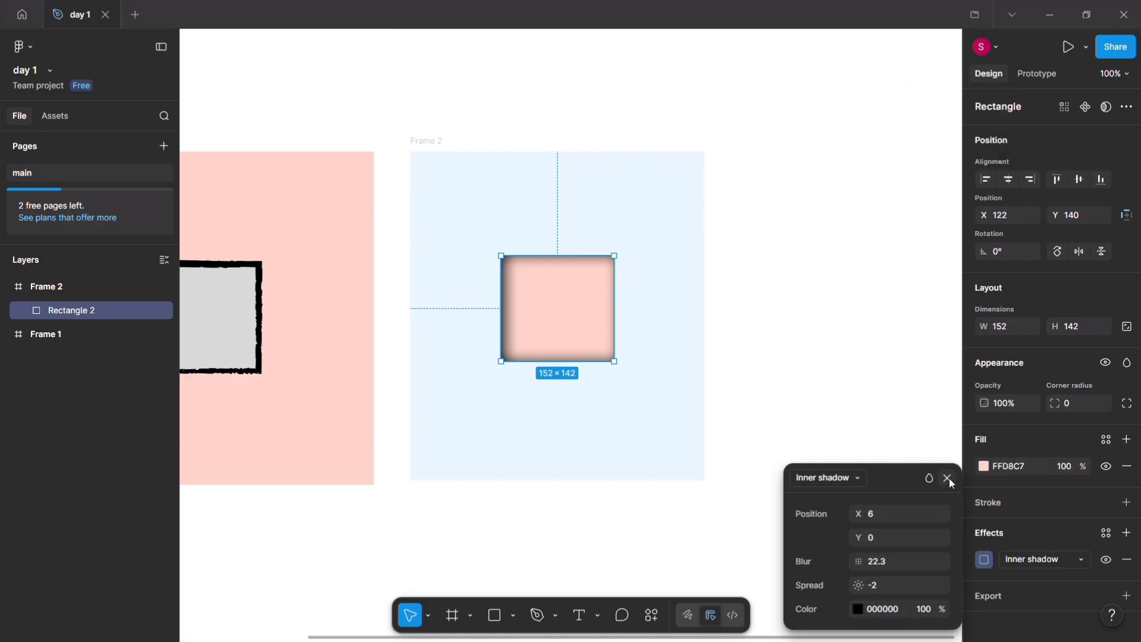
{"action": "left_click", "coordinate": [949, 479]}
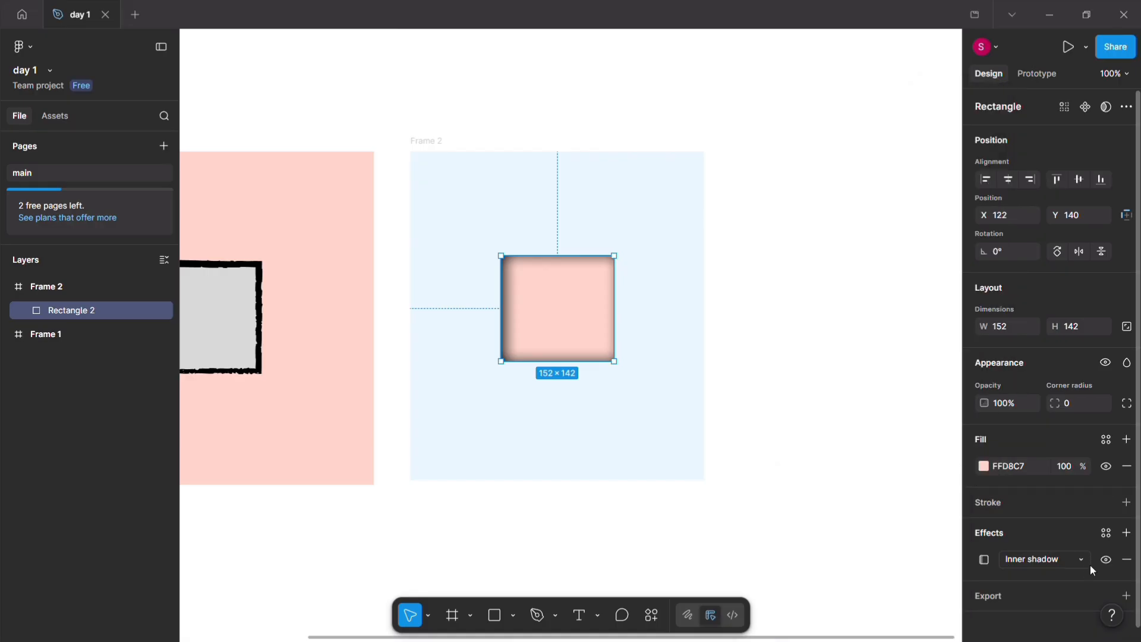
{"action": "left_click", "coordinate": [1111, 563]}
{"action": "left_click", "coordinate": [1112, 563]}
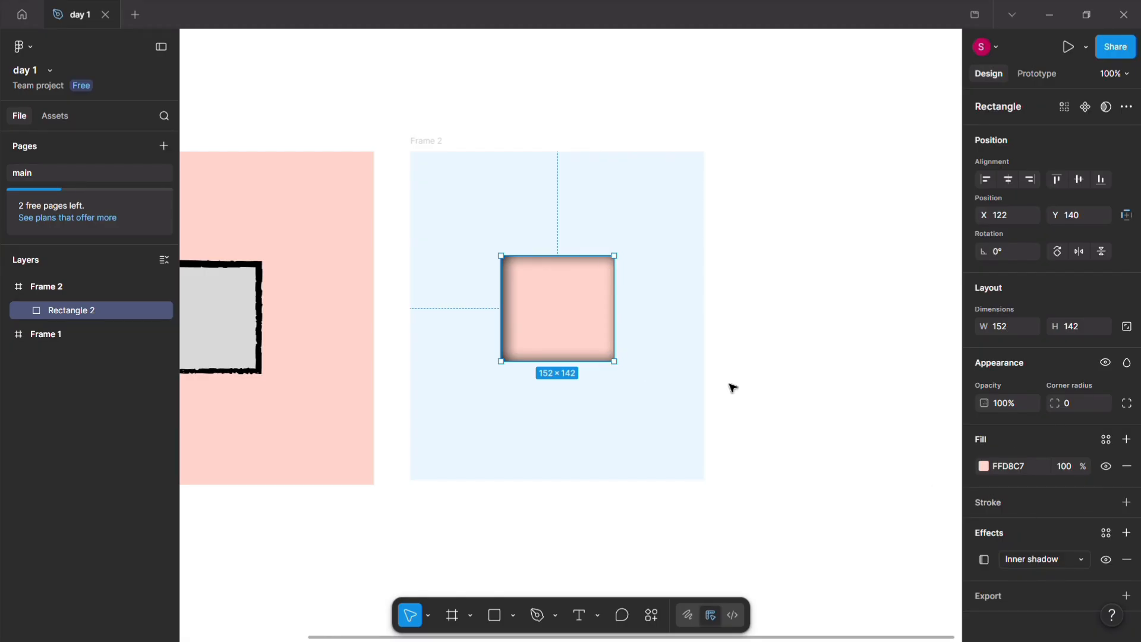
Step: Draw a new frame about 364 × 436 beside the blue frame and a rectangle about 343 × 431 inside it
{"action": "scroll", "coordinate": [733, 388], "scroll_direction": "right", "scroll_amount": 10}
{"action": "scroll", "coordinate": [732, 388], "scroll_direction": "left", "scroll_amount": 1}
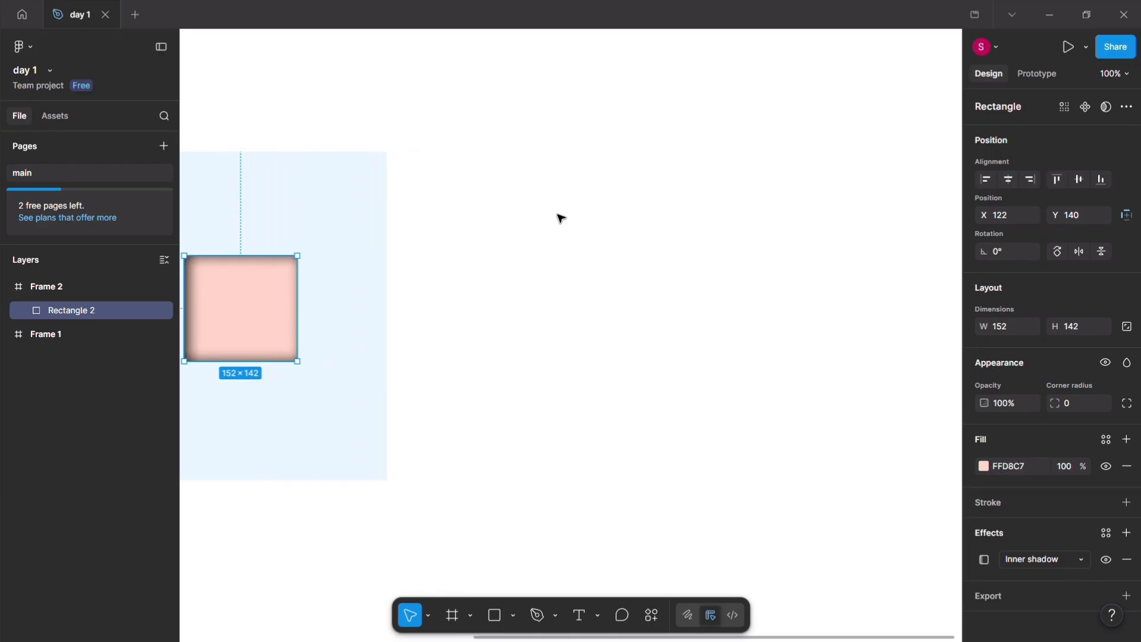
{"action": "left_click", "coordinate": [452, 616]}
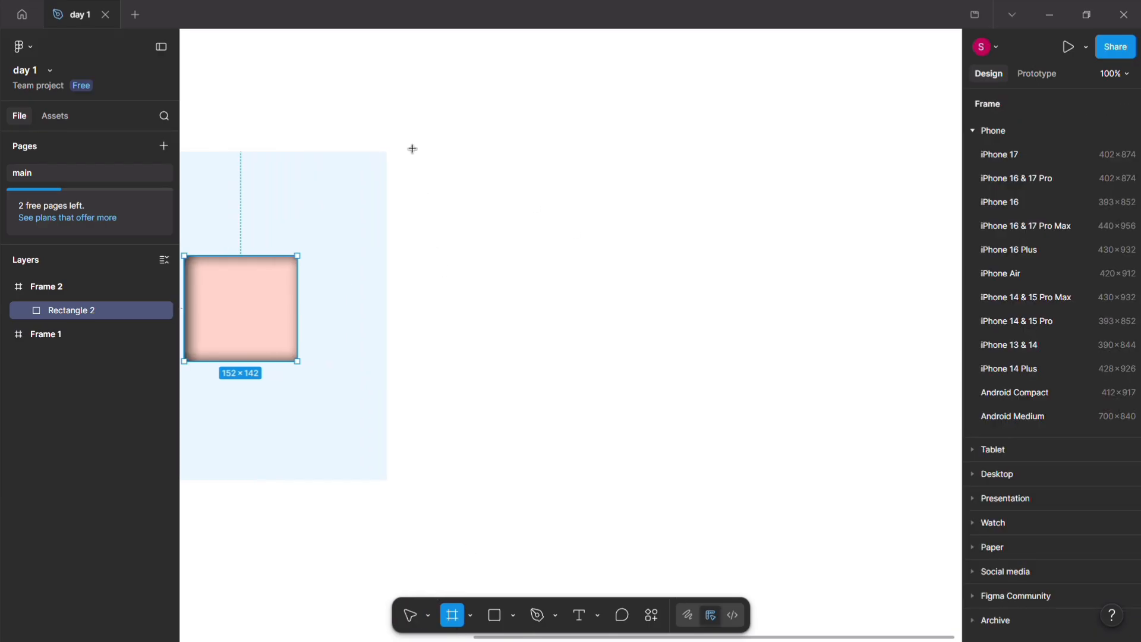
{"action": "left_click_drag", "start_coordinate": [413, 151], "coordinate": [684, 476]}
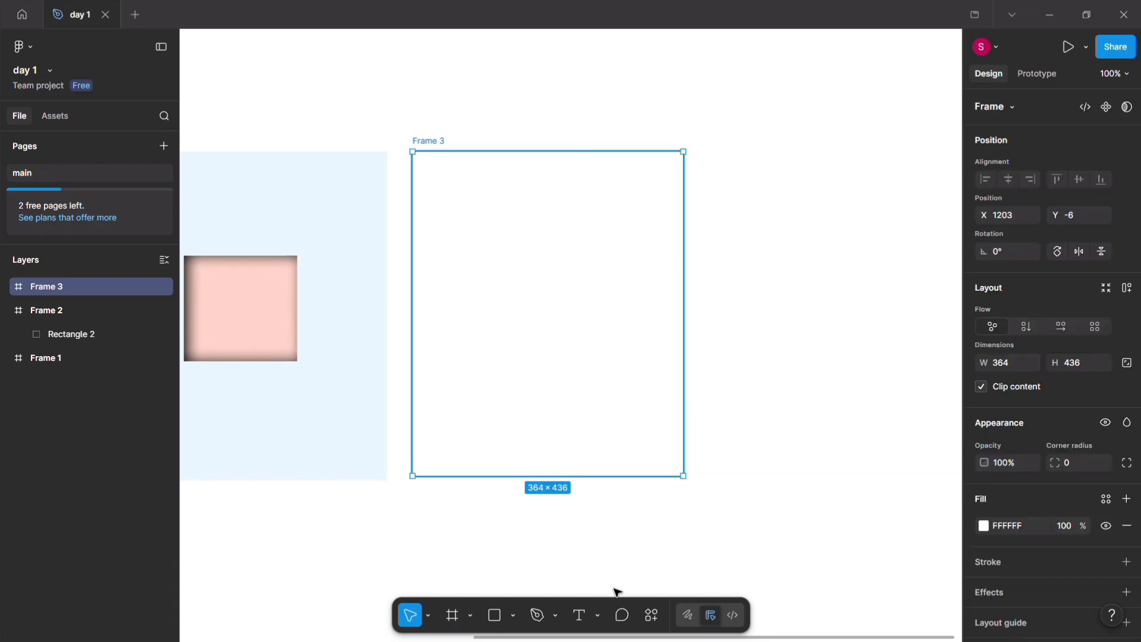
{"action": "left_click", "coordinate": [490, 617]}
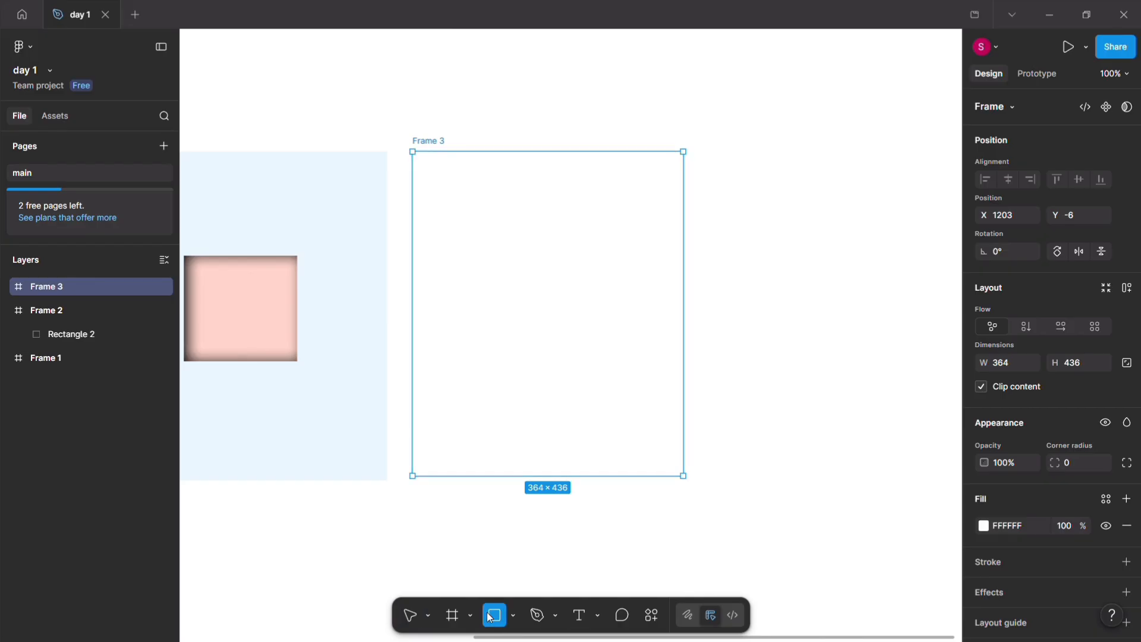
{"action": "mouse_move", "coordinate": [413, 151]}
{"action": "left_mouse_down"}
{"action": "mouse_move", "coordinate": [474, 227]}
{"action": "mouse_move", "coordinate": [553, 405]}
{"action": "mouse_move", "coordinate": [588, 450]}
{"action": "mouse_move", "coordinate": [637, 438]}
{"action": "mouse_move", "coordinate": [646, 481]}
{"action": "mouse_move", "coordinate": [667, 462]}
{"action": "mouse_move", "coordinate": [667, 472]}
{"action": "left_mouse_up"}
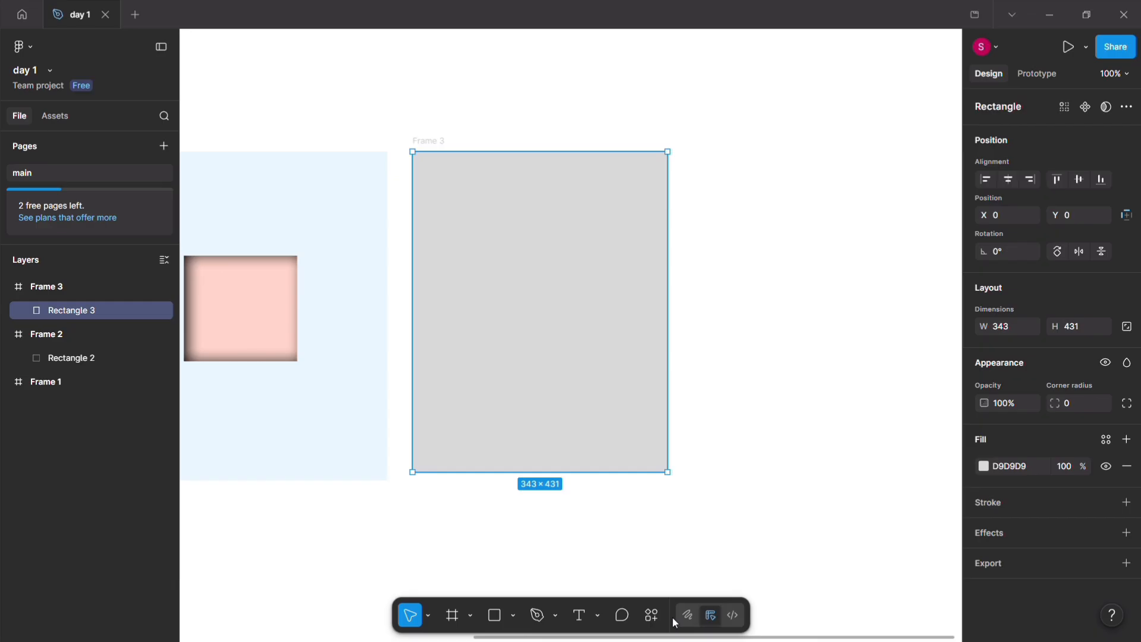
Step: Search the plugins for "unplash" and run the Unsplash plugin with the new rectangle selected
{"action": "left_click", "coordinate": [657, 616]}
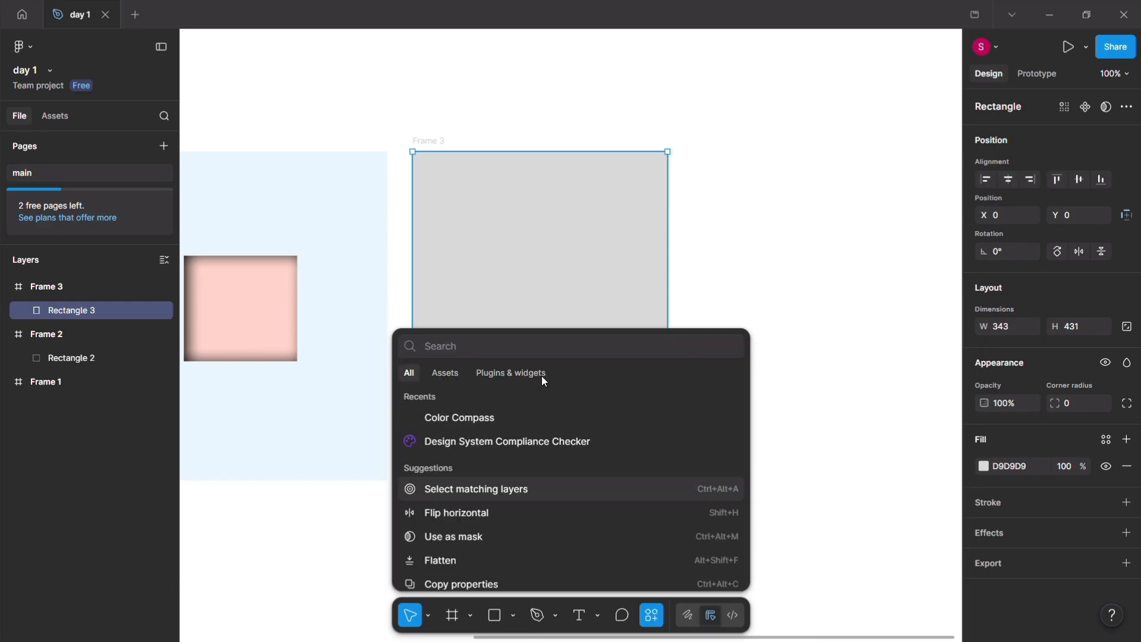
{"action": "type", "text": "unplash"}
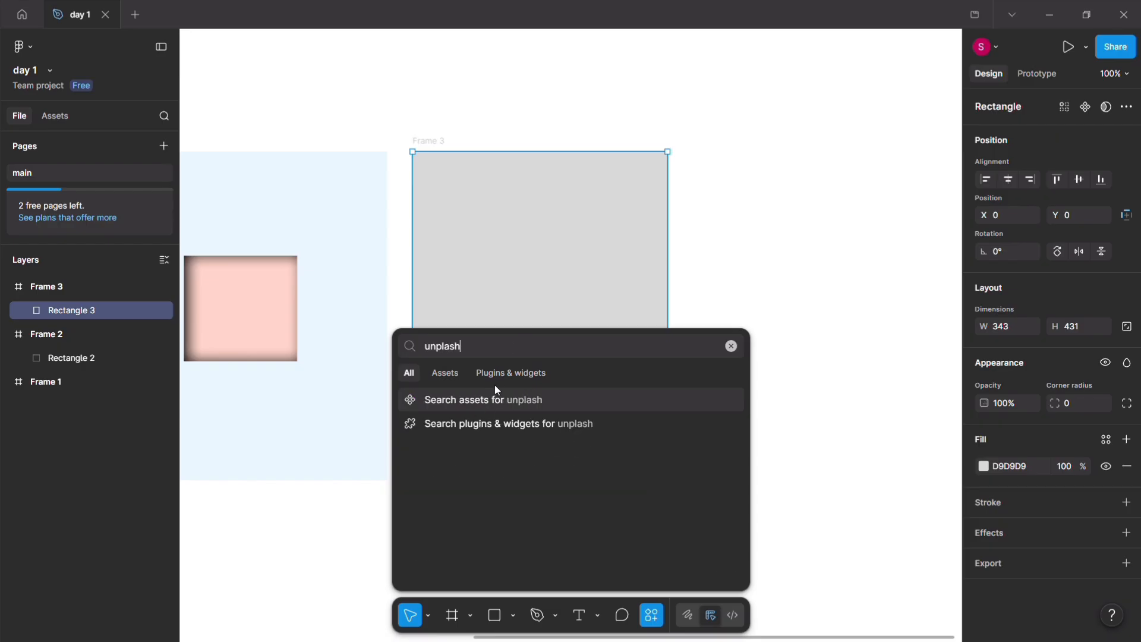
{"action": "left_click", "coordinate": [502, 373]}
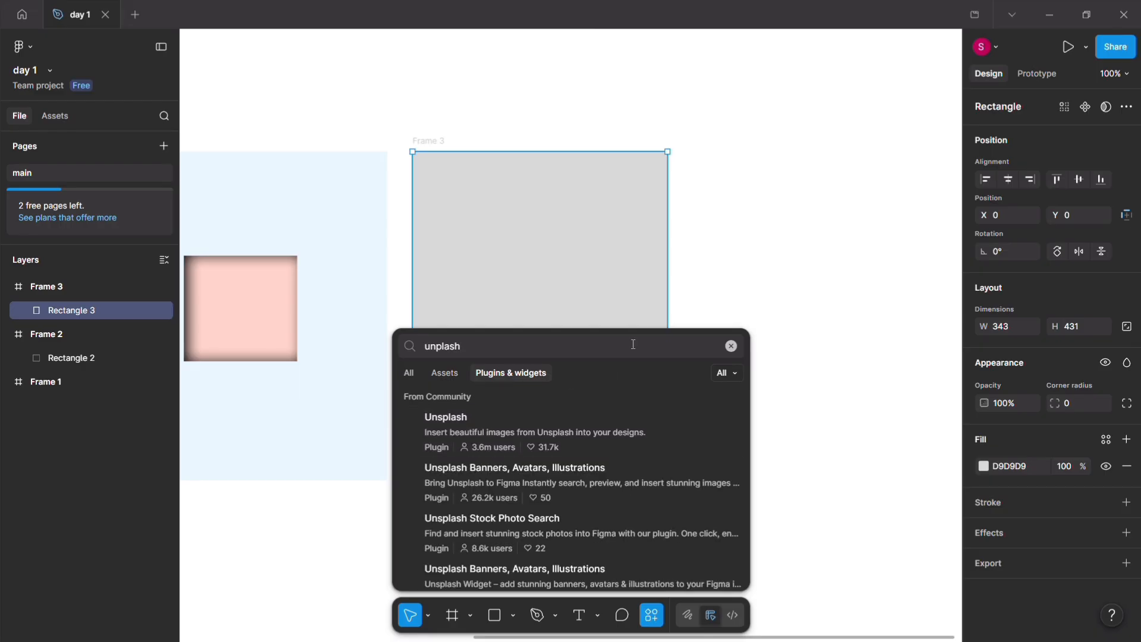
{"action": "left_click", "coordinate": [415, 431]}
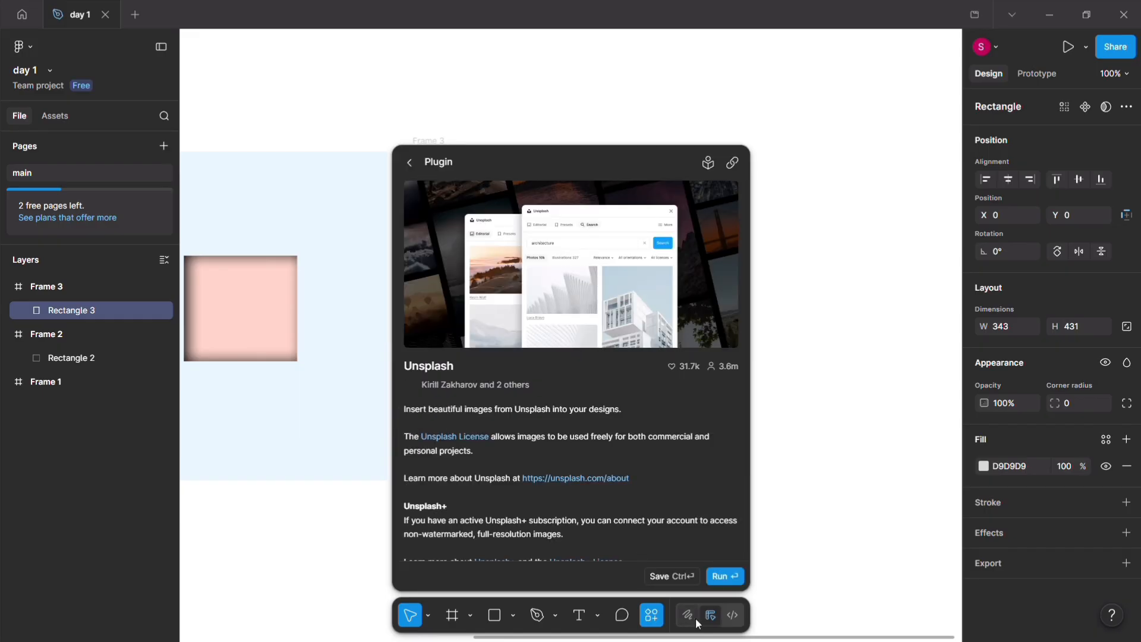
{"action": "left_click", "coordinate": [727, 576]}
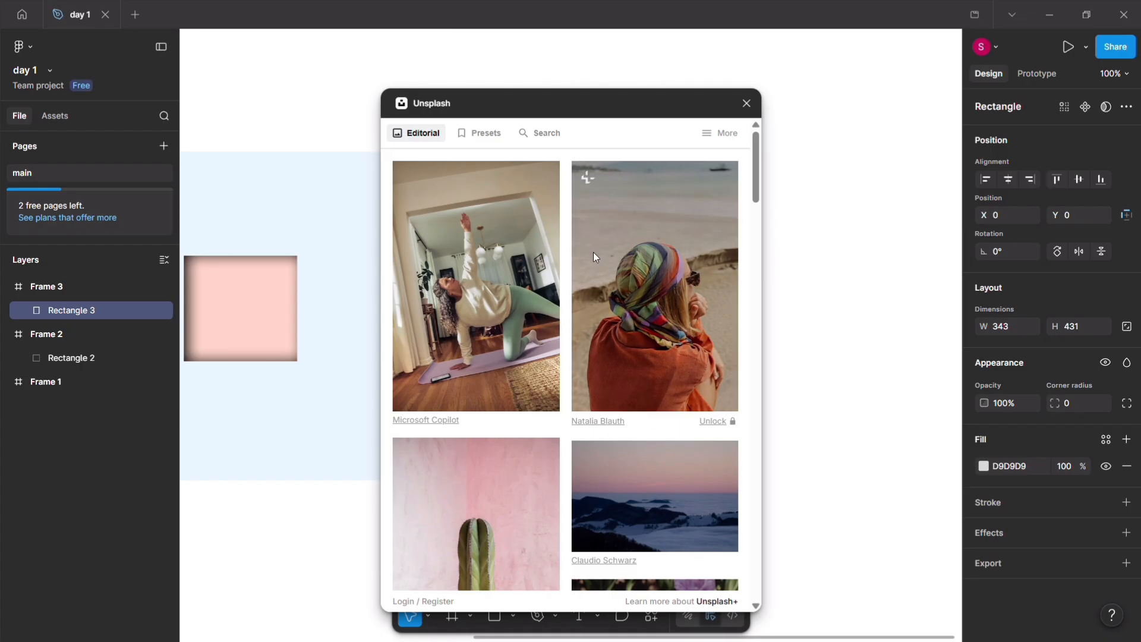
Step: Fill the new rectangle with the Unsplash photo of glassy pink molecule spheres from the Editorial images
{"action": "scroll", "coordinate": [611, 383], "scroll_direction": "down", "scroll_amount": 3}
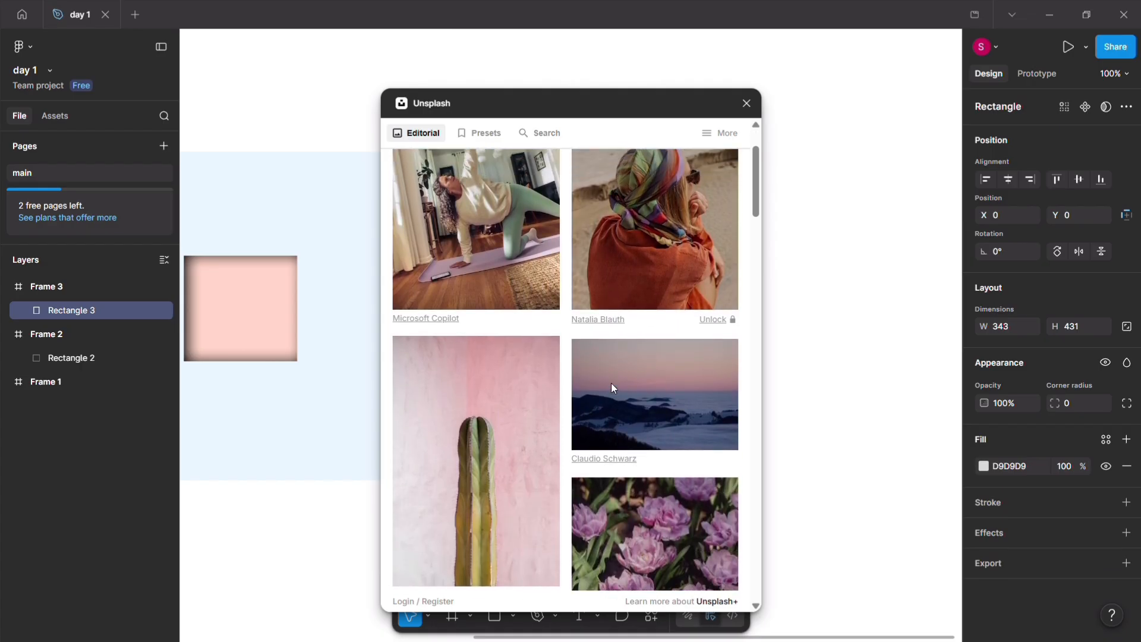
{"action": "scroll", "coordinate": [611, 383], "scroll_direction": "down", "scroll_amount": 5}
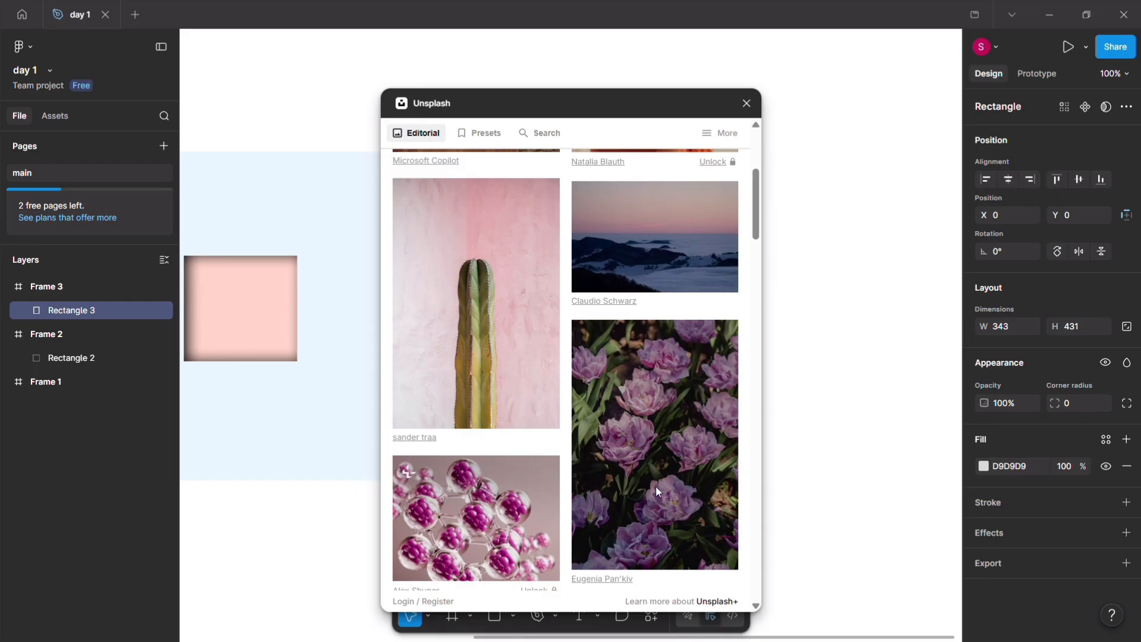
{"action": "left_click", "coordinate": [554, 518]}
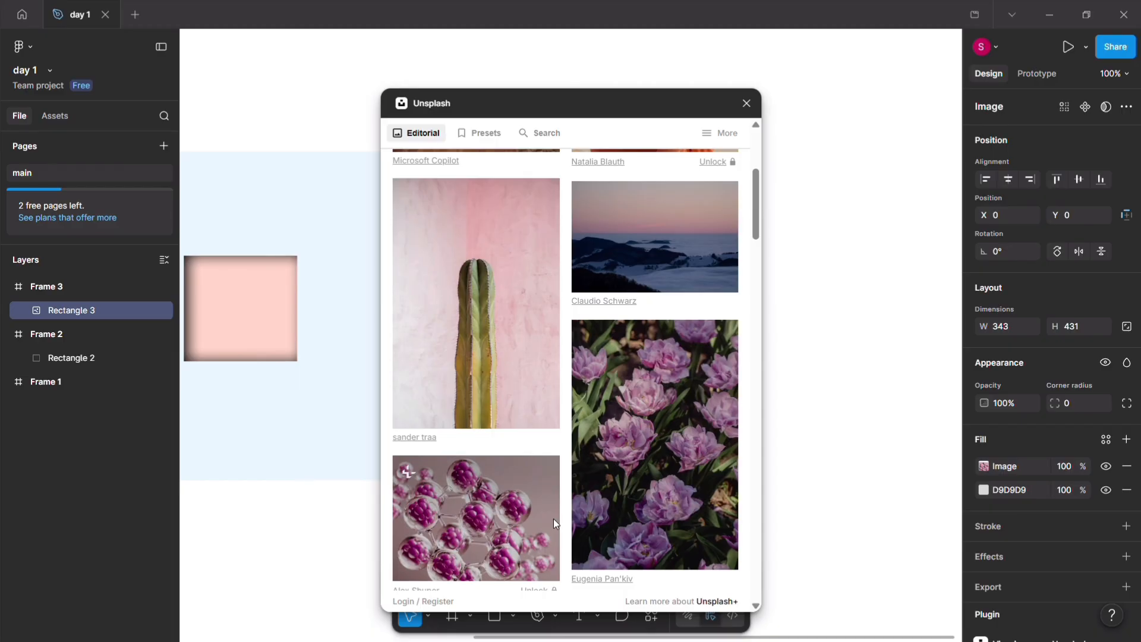
Step: Try placing the molecule photo as a separate image on the canvas, close Unsplash, and delete the loose image
{"action": "left_click_drag", "start_coordinate": [491, 519], "coordinate": [865, 395]}
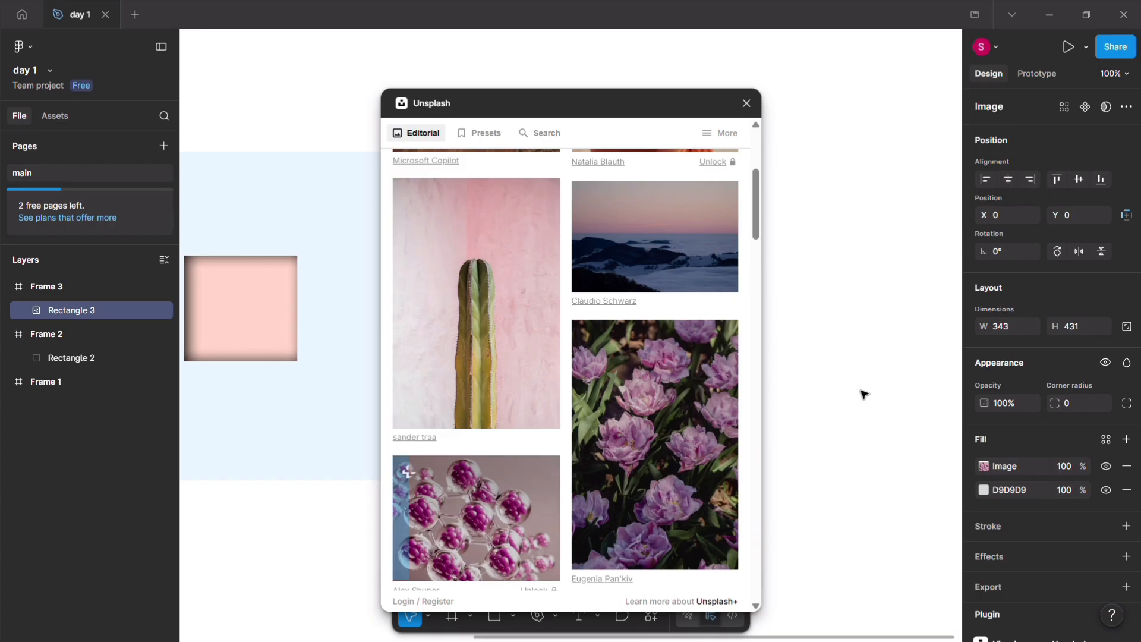
{"action": "left_click", "coordinate": [747, 104]}
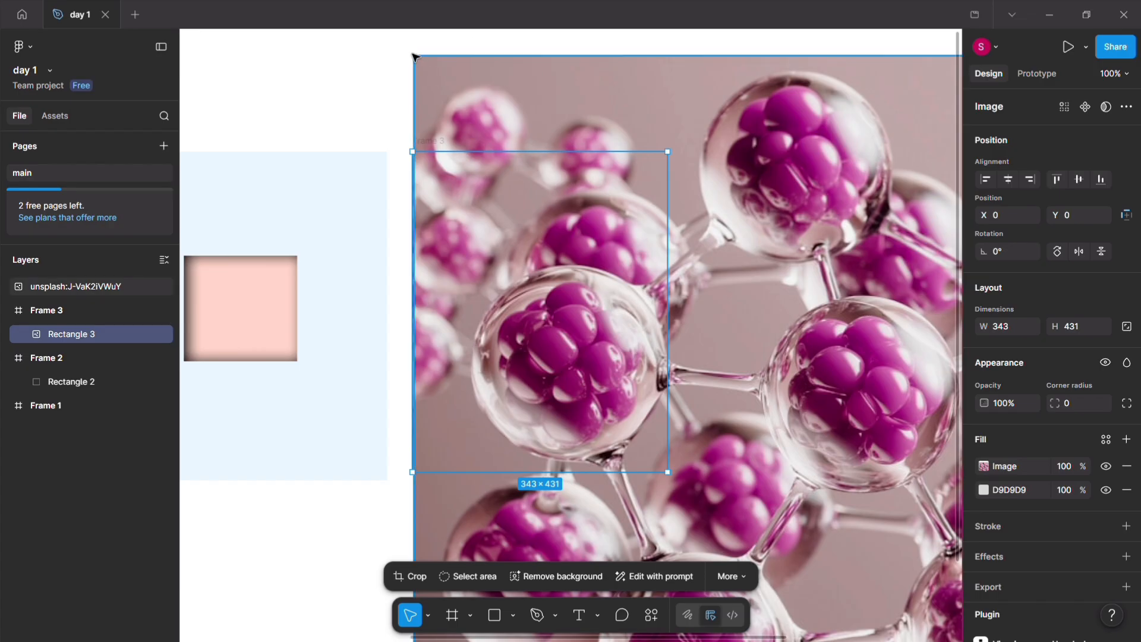
{"action": "left_click", "coordinate": [445, 70]}
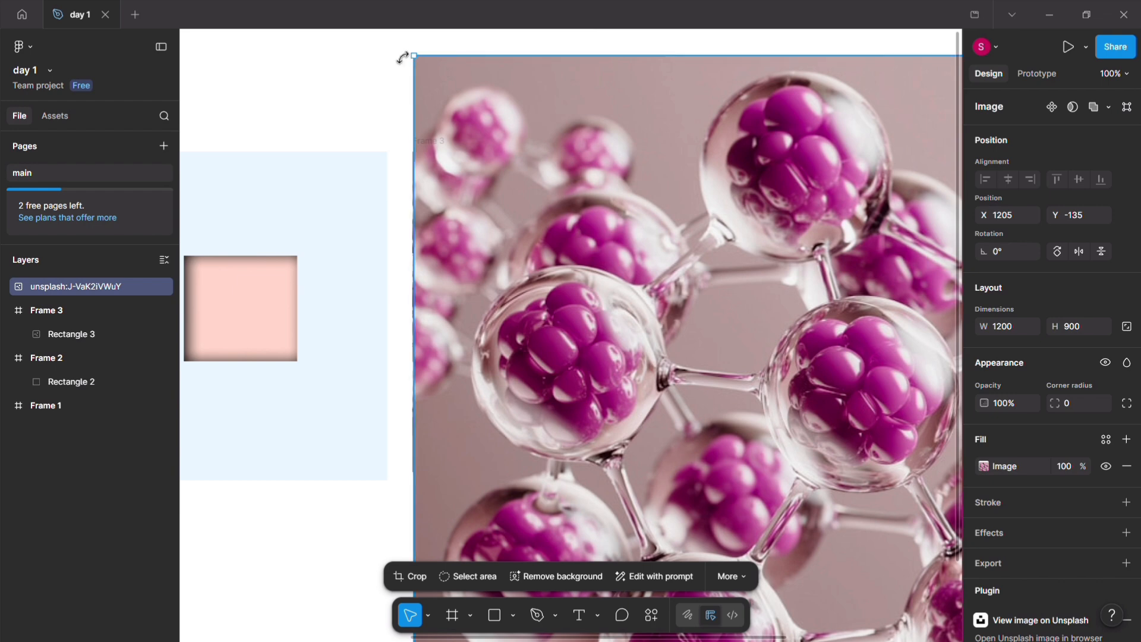
{"action": "left_click_drag", "start_coordinate": [416, 52], "coordinate": [646, 213]}
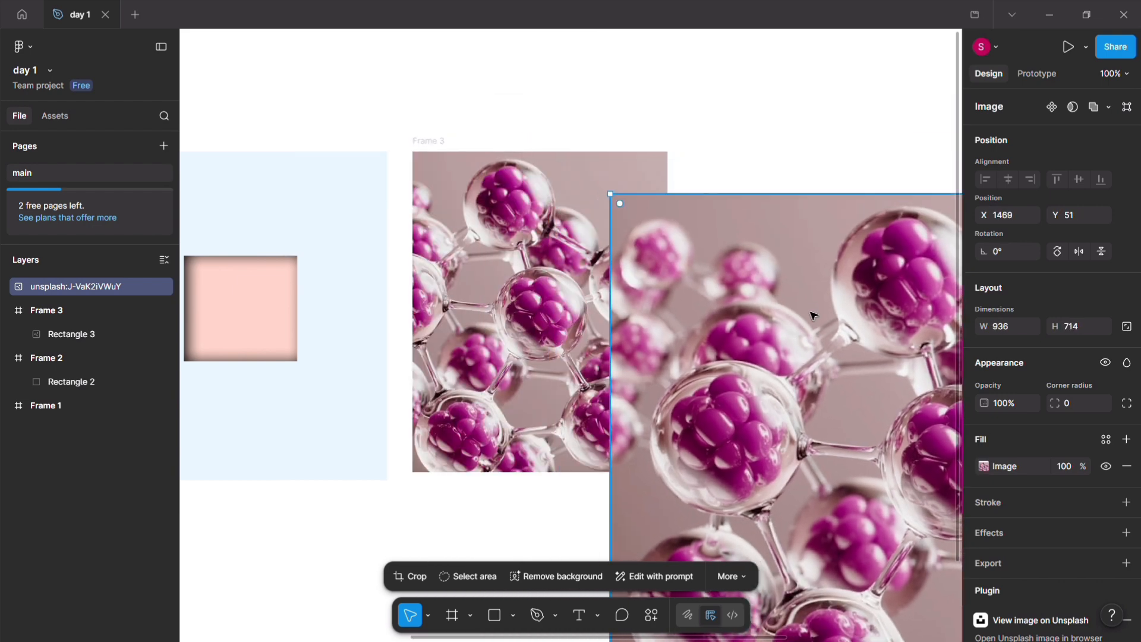
{"action": "key", "text": "Delete"}
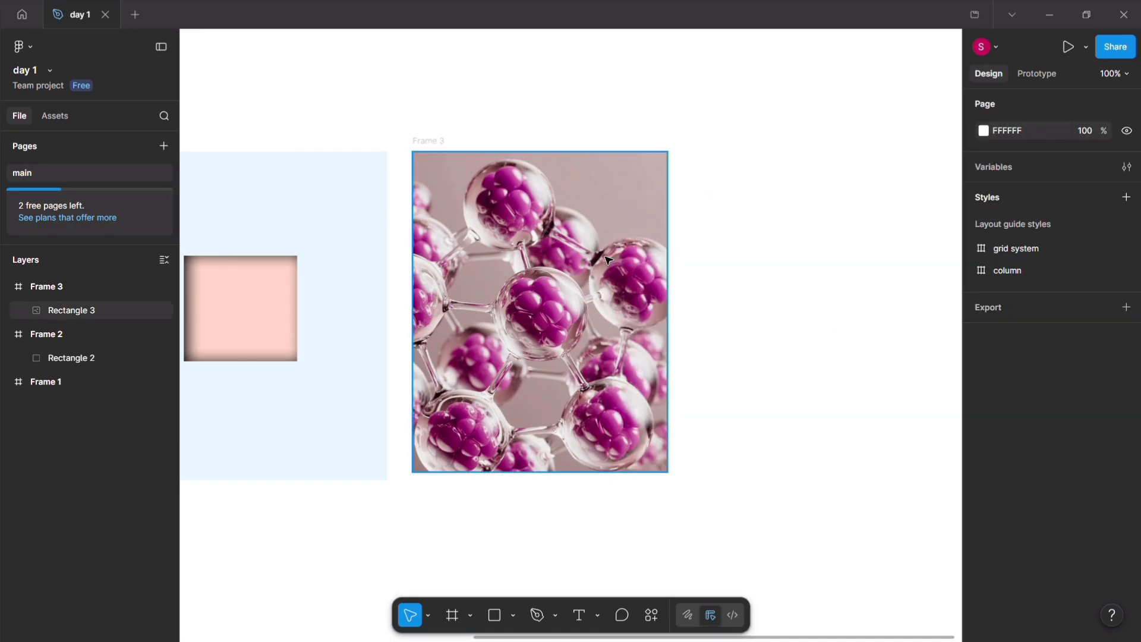
Step: Apply a uniform Layer blur of 6.5 to the molecule photo rectangle in the third frame
{"action": "left_click", "coordinate": [587, 236]}
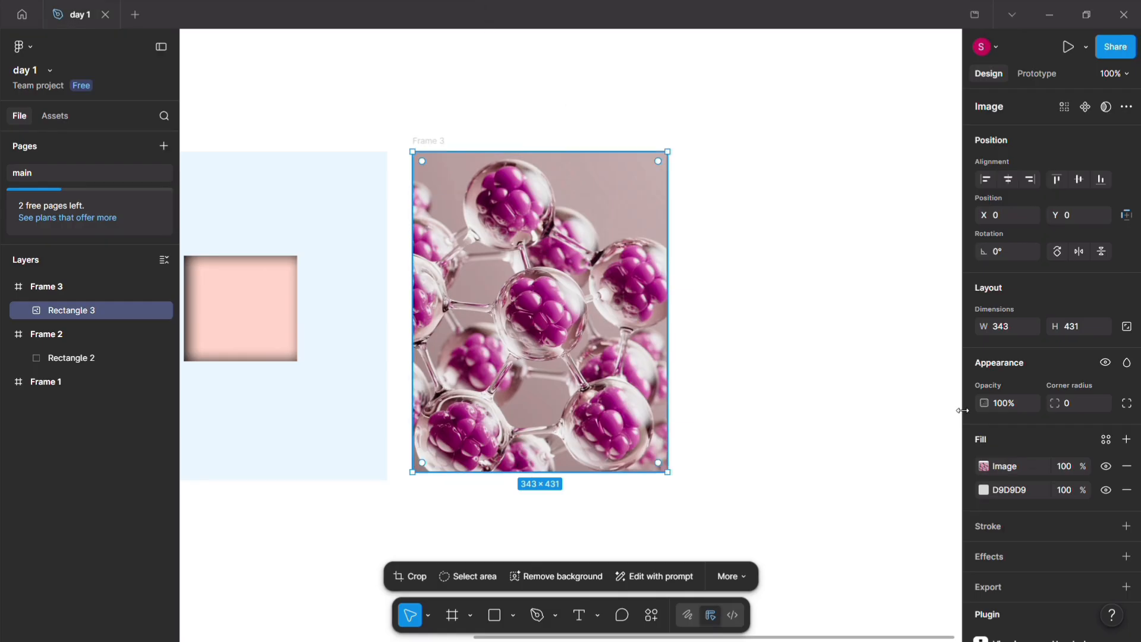
{"action": "left_click", "coordinate": [1127, 556]}
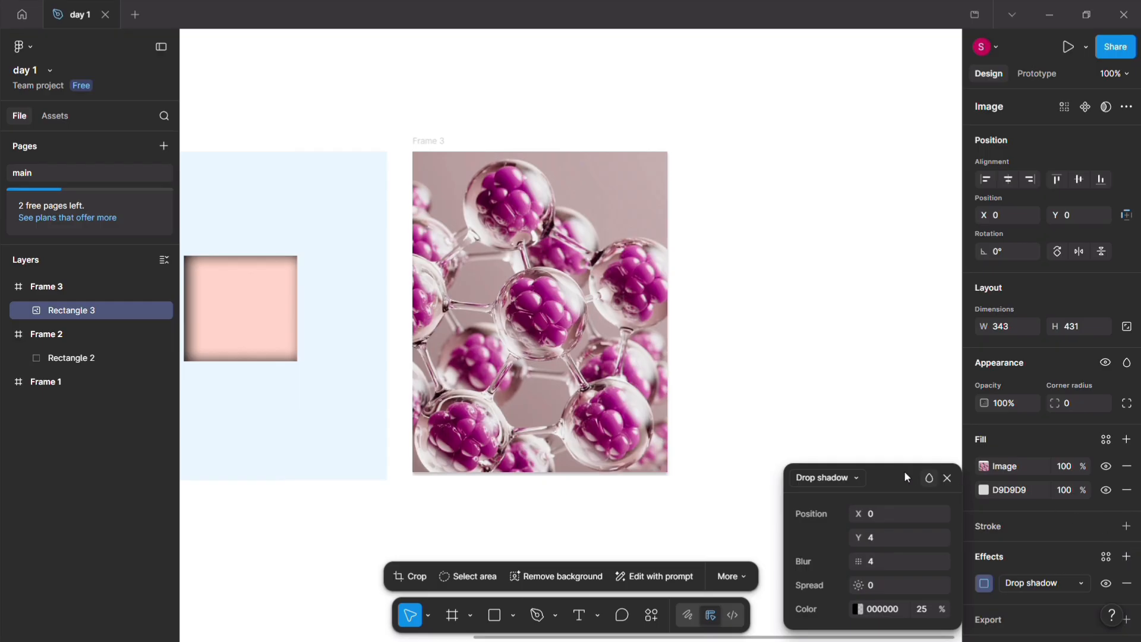
{"action": "left_click", "coordinate": [857, 477]}
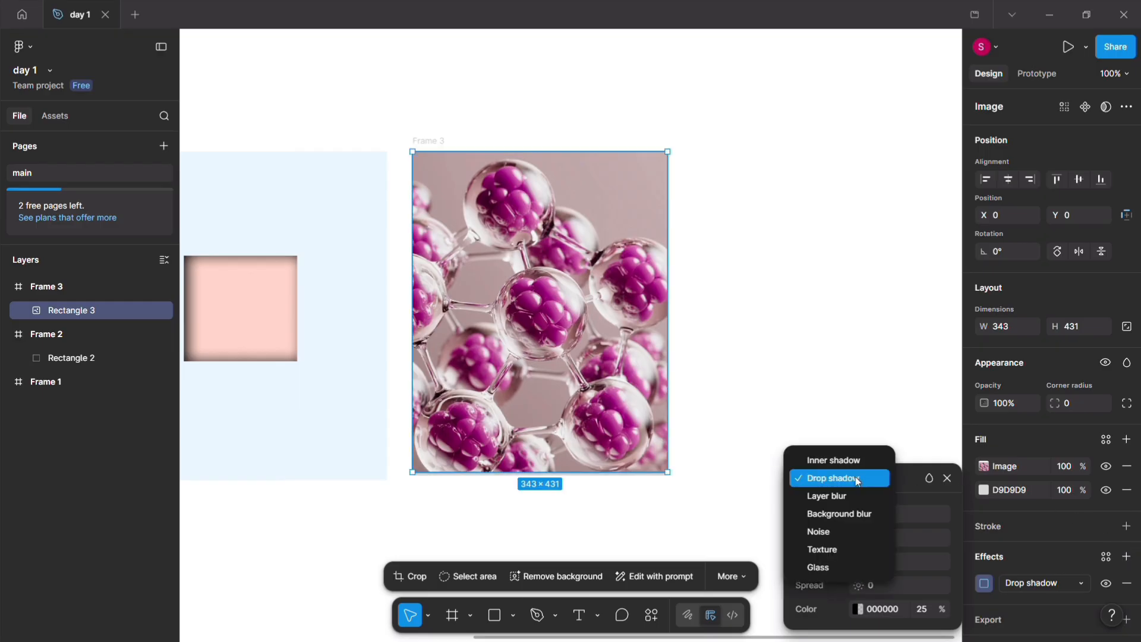
{"action": "left_click", "coordinate": [856, 496]}
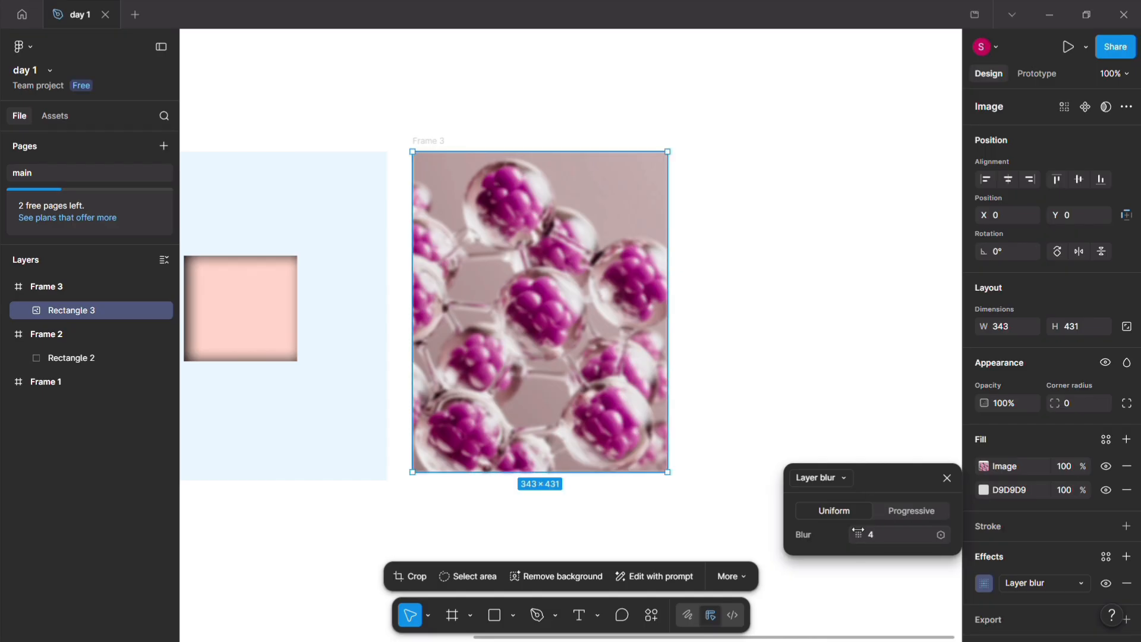
{"action": "left_click_drag", "start_coordinate": [858, 535], "coordinate": [895, 536]}
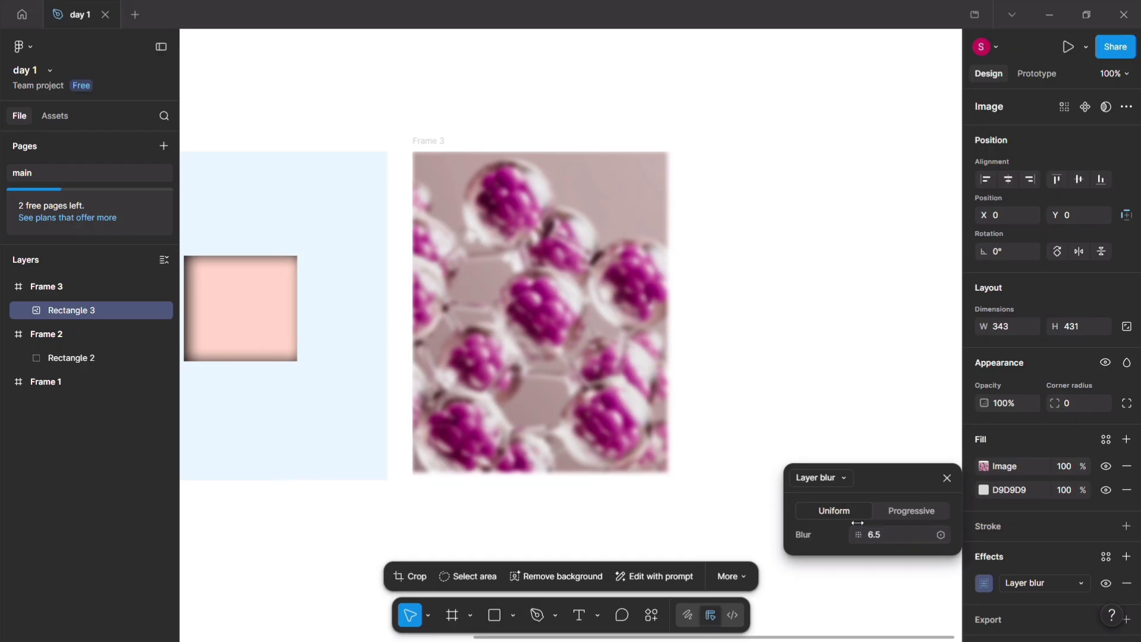
{"action": "left_click", "coordinate": [849, 437]}
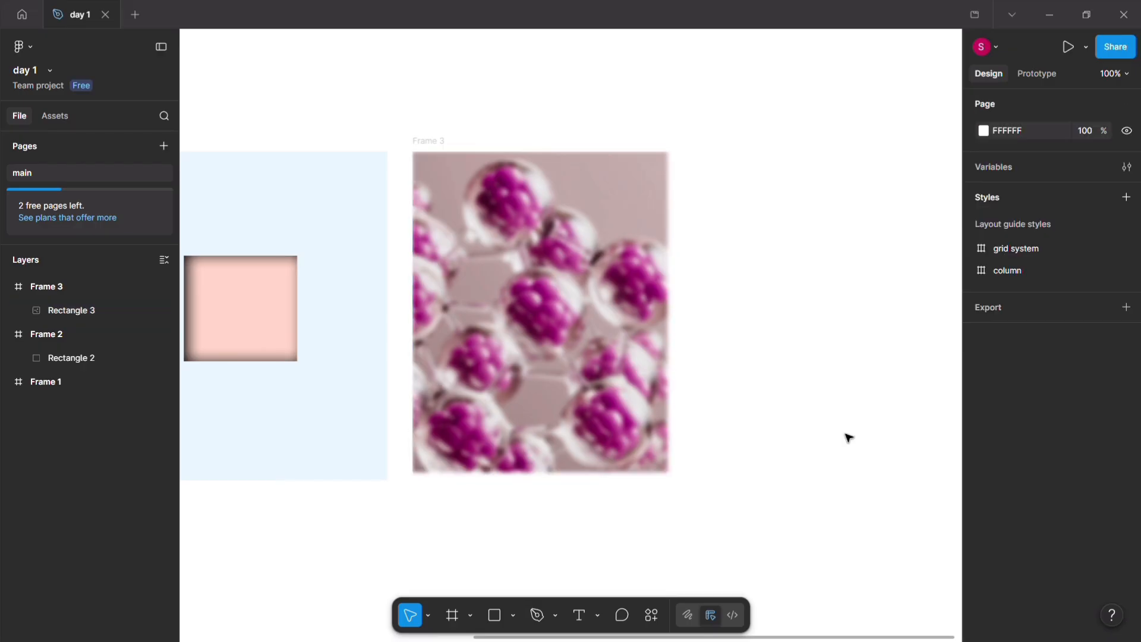
Step: Add the text "LIFE" over the blurred photo and position it near the middle of the frame, at X 159, Y 204
{"action": "left_click", "coordinate": [581, 621]}
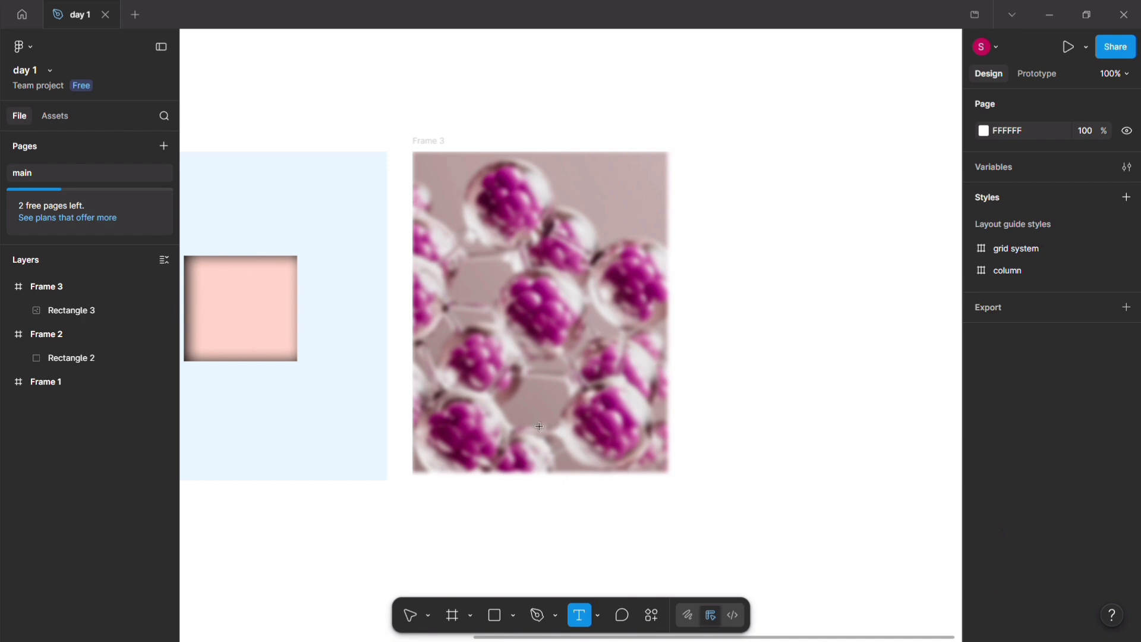
{"action": "left_click", "coordinate": [523, 315]}
{"action": "type", "text": "lif"}
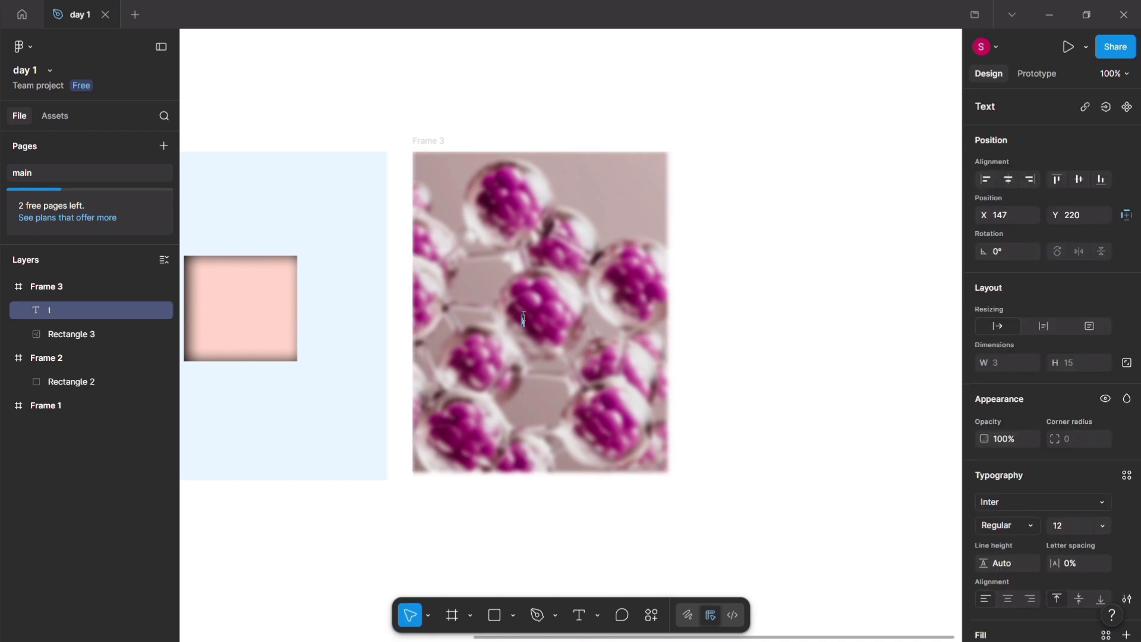
{"action": "key", "text": "BackSpace"}
{"action": "key", "text": "BackSpace"}
{"action": "key", "text": "BackSpace"}
{"action": "type", "text": "LIFE"}
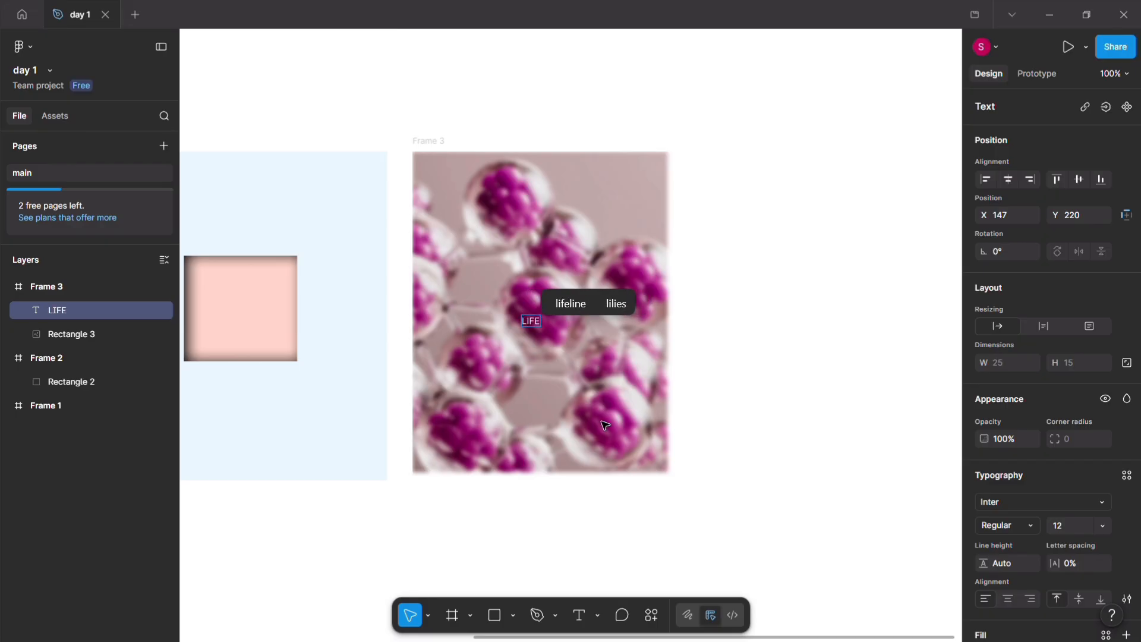
{"action": "key", "text": "Escape"}
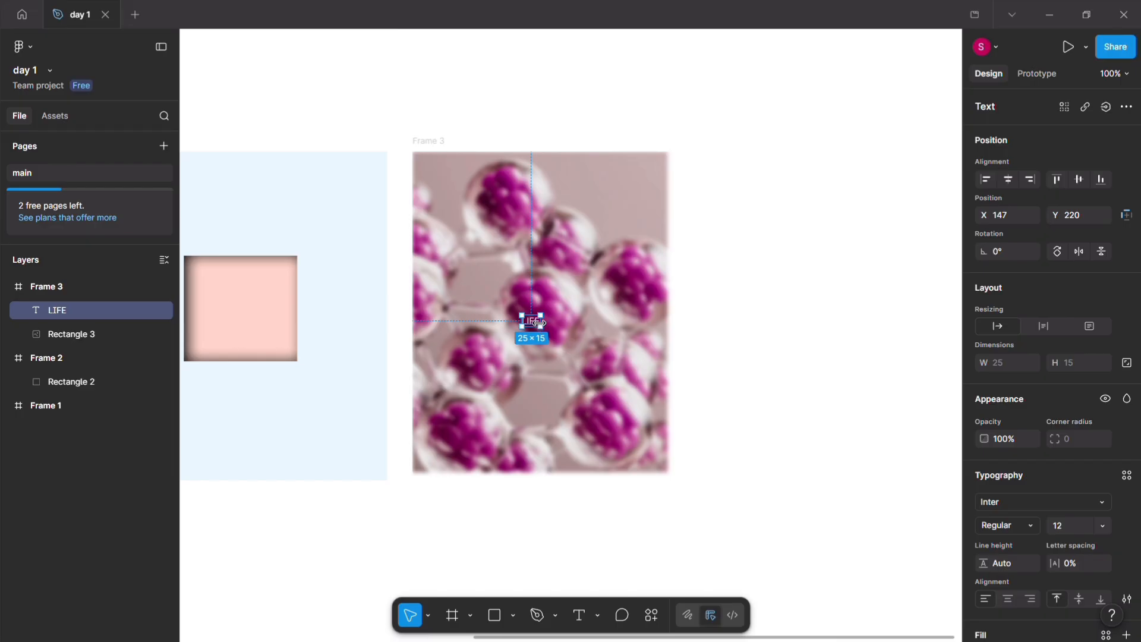
{"action": "mouse_move", "coordinate": [539, 326]}
{"action": "left_mouse_down"}
{"action": "mouse_move", "coordinate": [552, 324]}
{"action": "mouse_move", "coordinate": [547, 312]}
{"action": "left_mouse_up"}
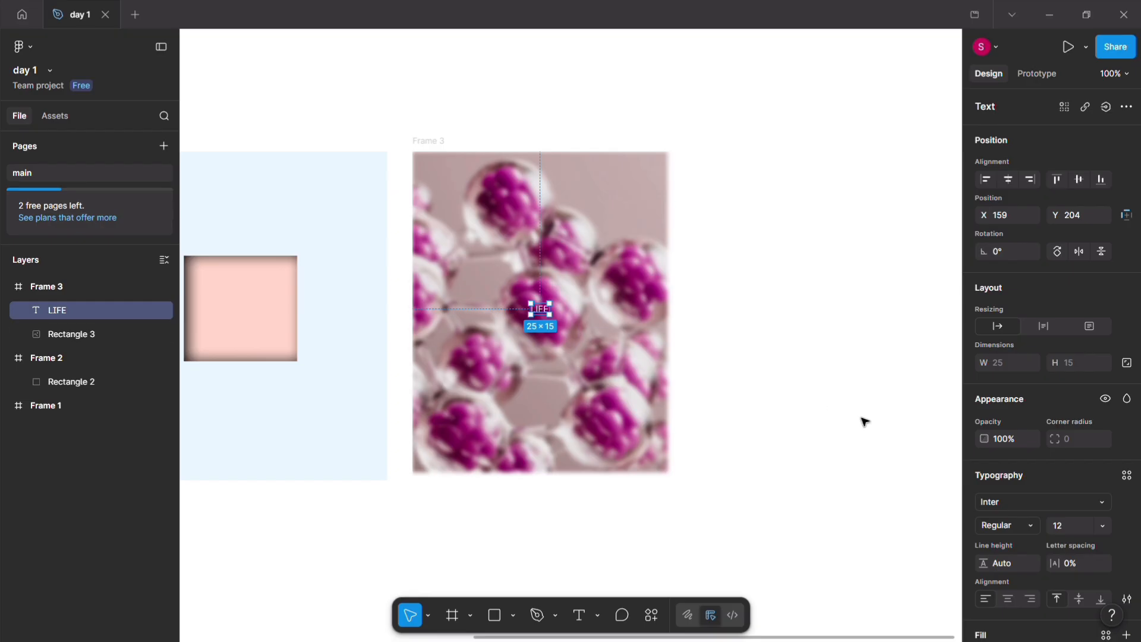
Step: Format the LIFE text as Extra Bold at size 20 with 20% letter spacing
{"action": "left_click", "coordinate": [1103, 525]}
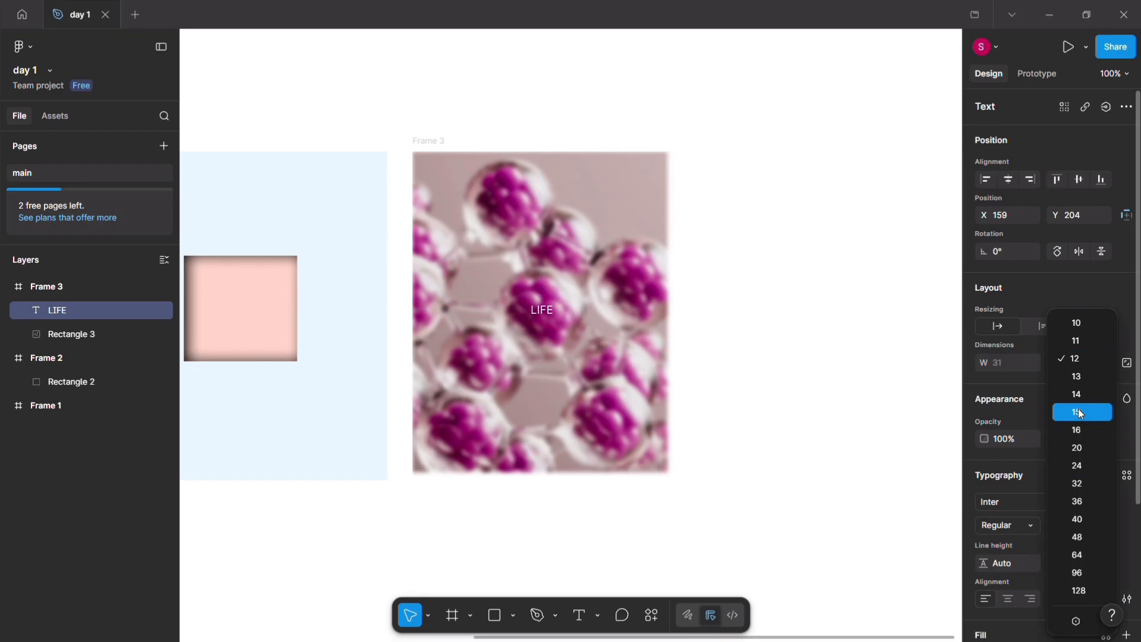
{"action": "left_click", "coordinate": [1083, 448]}
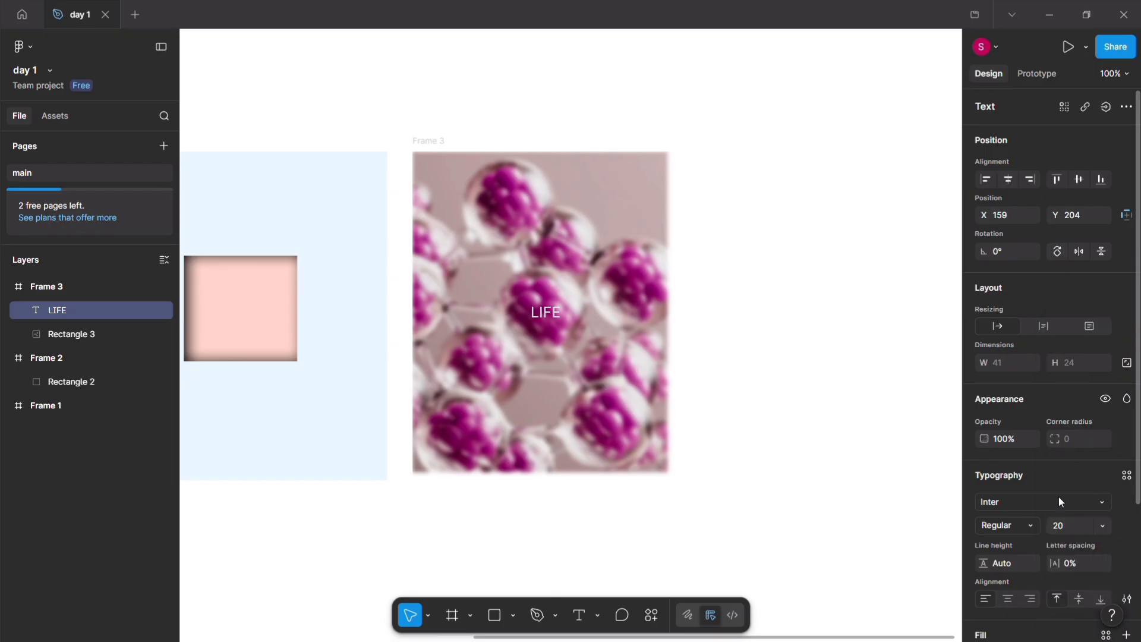
{"action": "left_click", "coordinate": [1030, 522]}
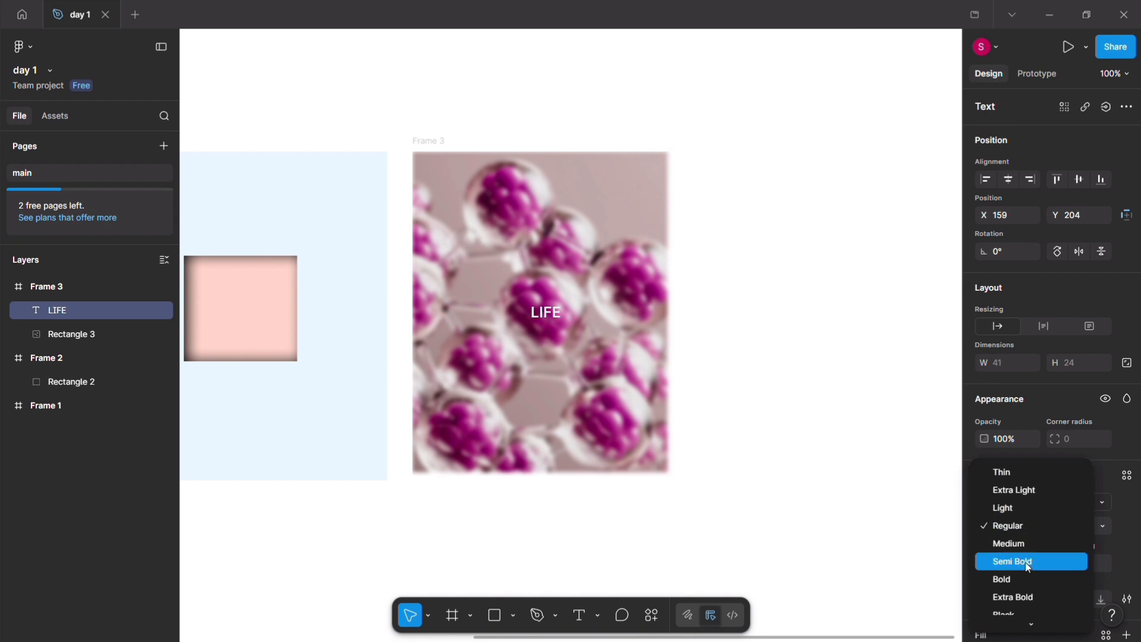
{"action": "left_click", "coordinate": [1025, 596]}
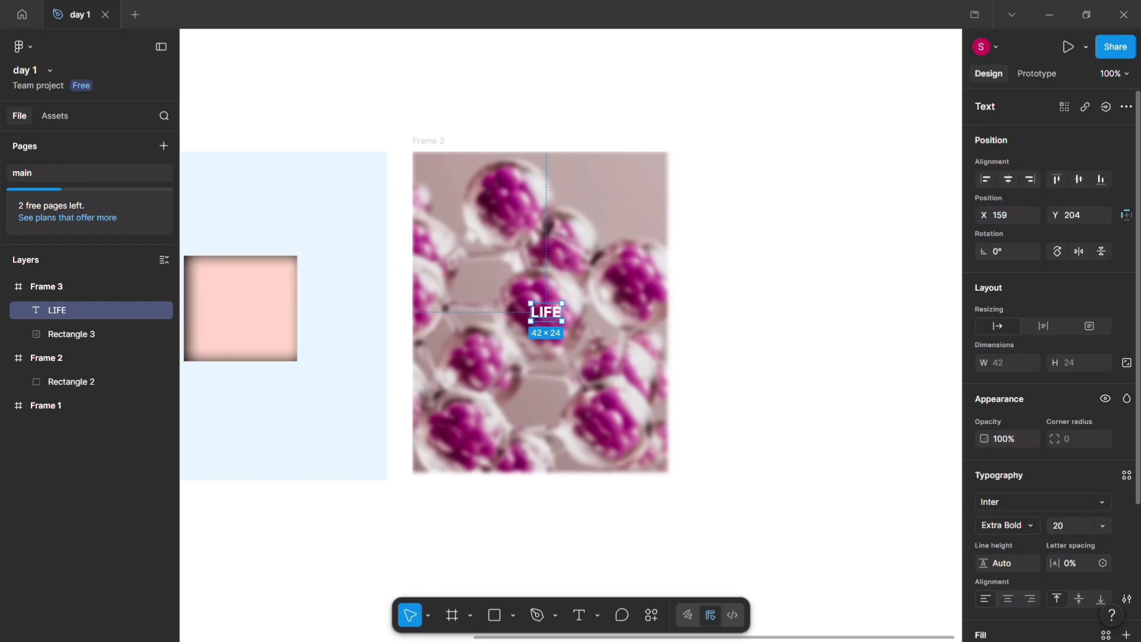
{"action": "left_click_drag", "start_coordinate": [1056, 563], "coordinate": [1077, 563]}
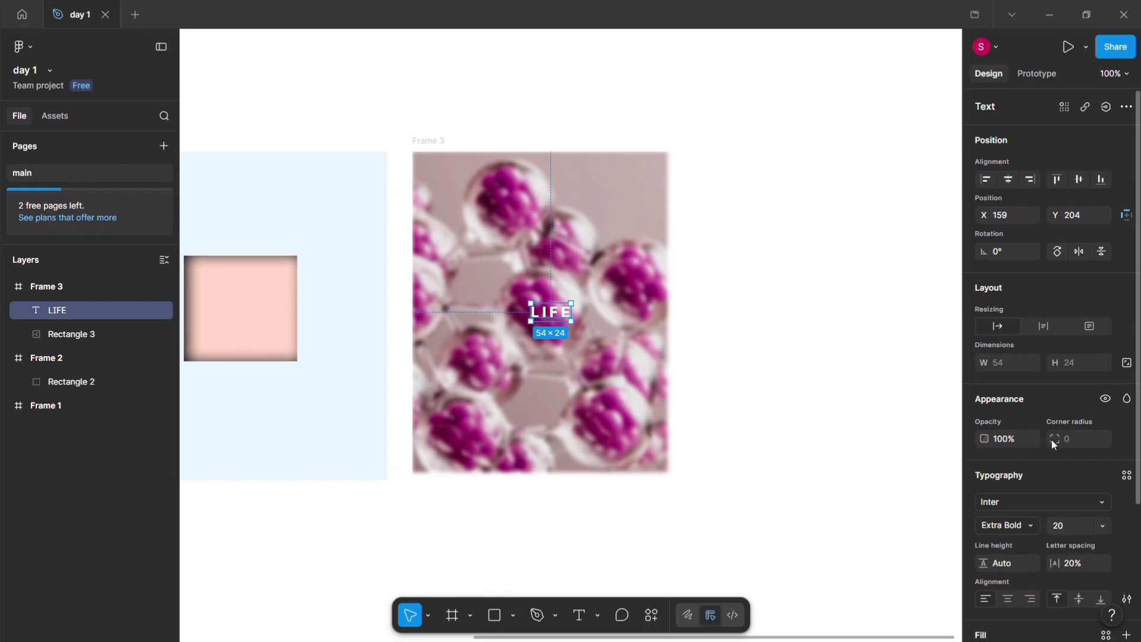
Step: Change the LIFE text's fill to black, 000000, using the page colours
{"action": "scroll", "coordinate": [1051, 484], "scroll_direction": "down", "scroll_amount": 2}
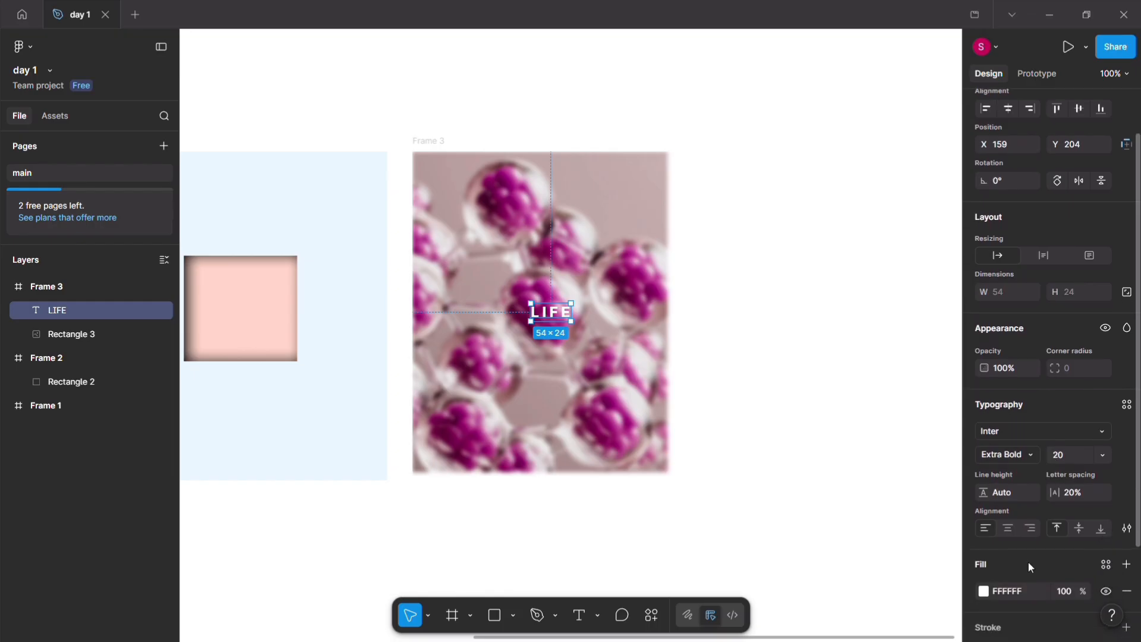
{"action": "left_click", "coordinate": [985, 592]}
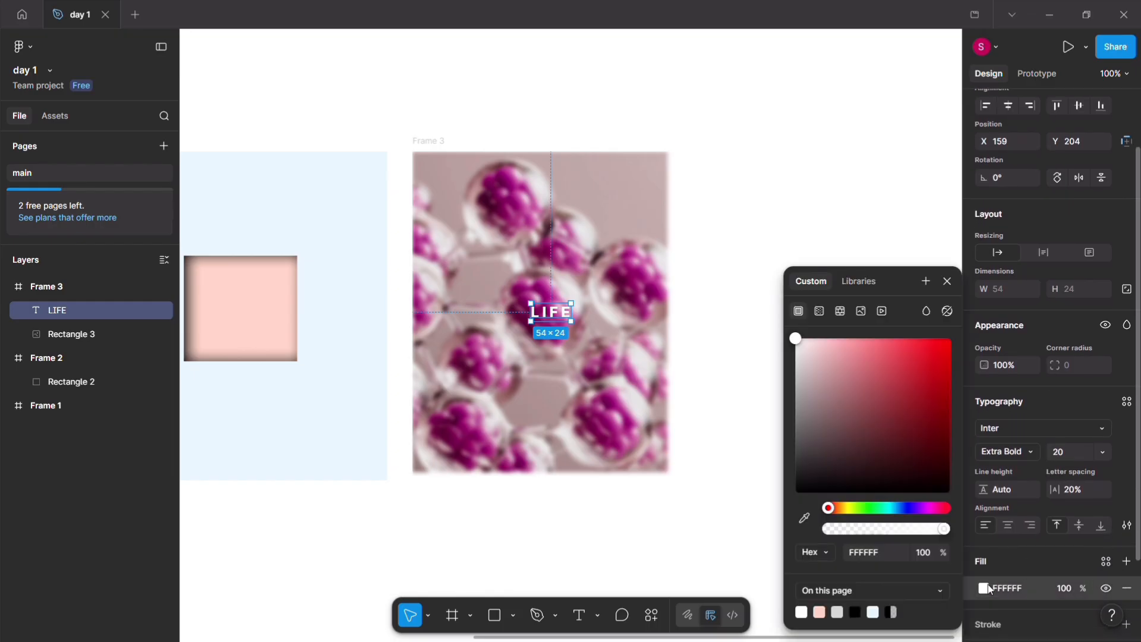
{"action": "left_click", "coordinate": [857, 610]}
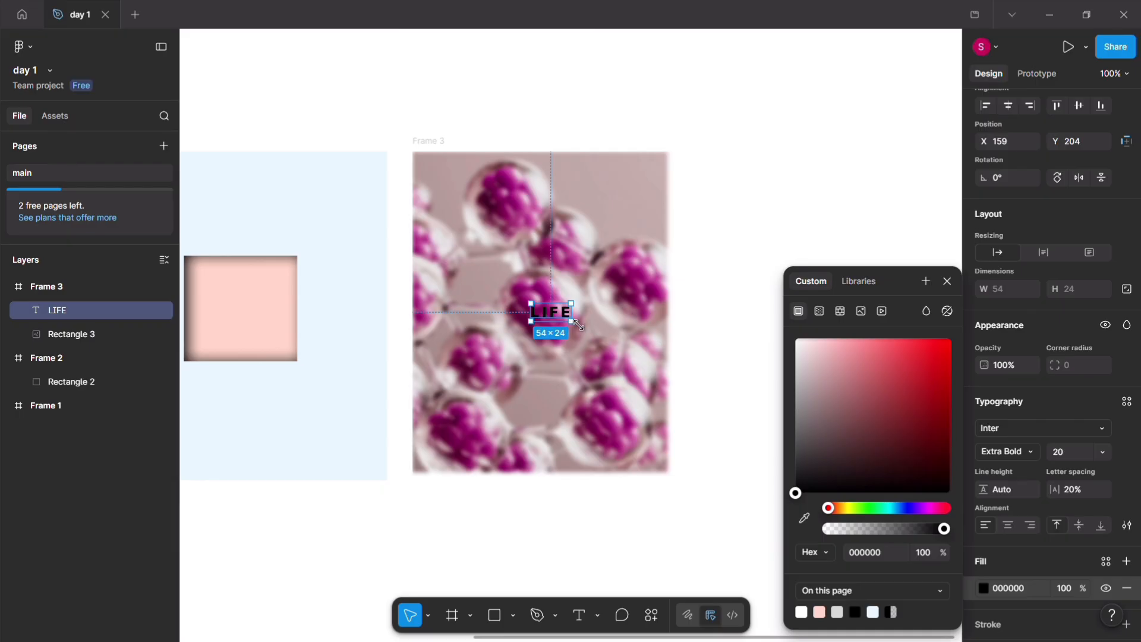
Step: Set the LIFE text to size 32, enlarge its box to about 172 × 55 and move it to X 134, Y 201
{"action": "mouse_move", "coordinate": [578, 326]}
{"action": "left_mouse_down"}
{"action": "mouse_move", "coordinate": [613, 363]}
{"action": "mouse_move", "coordinate": [583, 344]}
{"action": "left_mouse_up"}
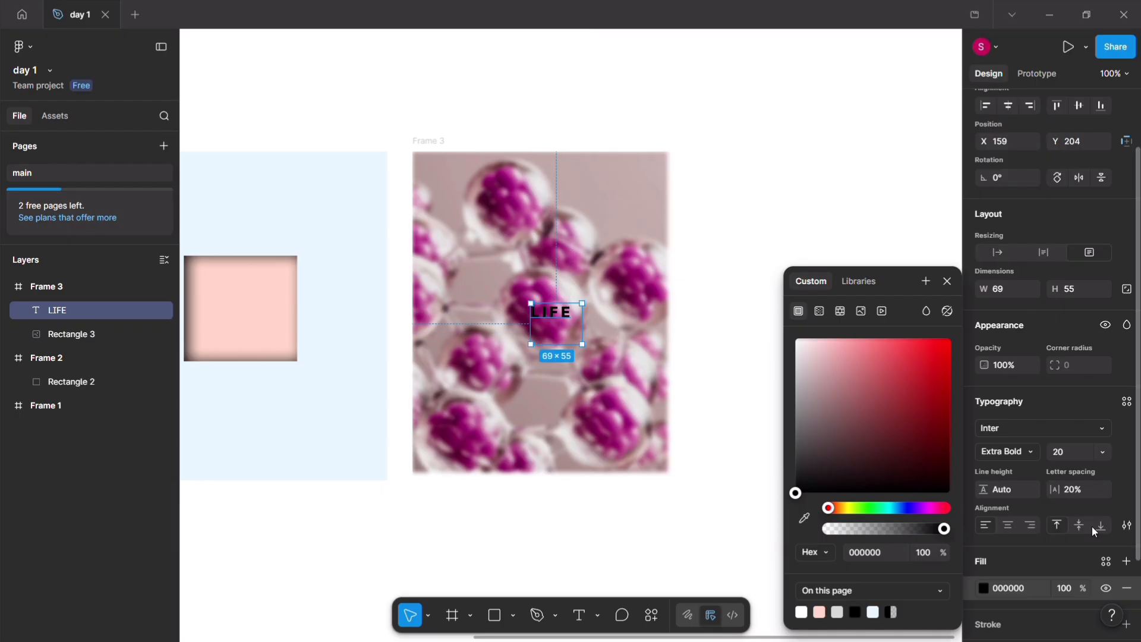
{"action": "left_click", "coordinate": [1090, 453]}
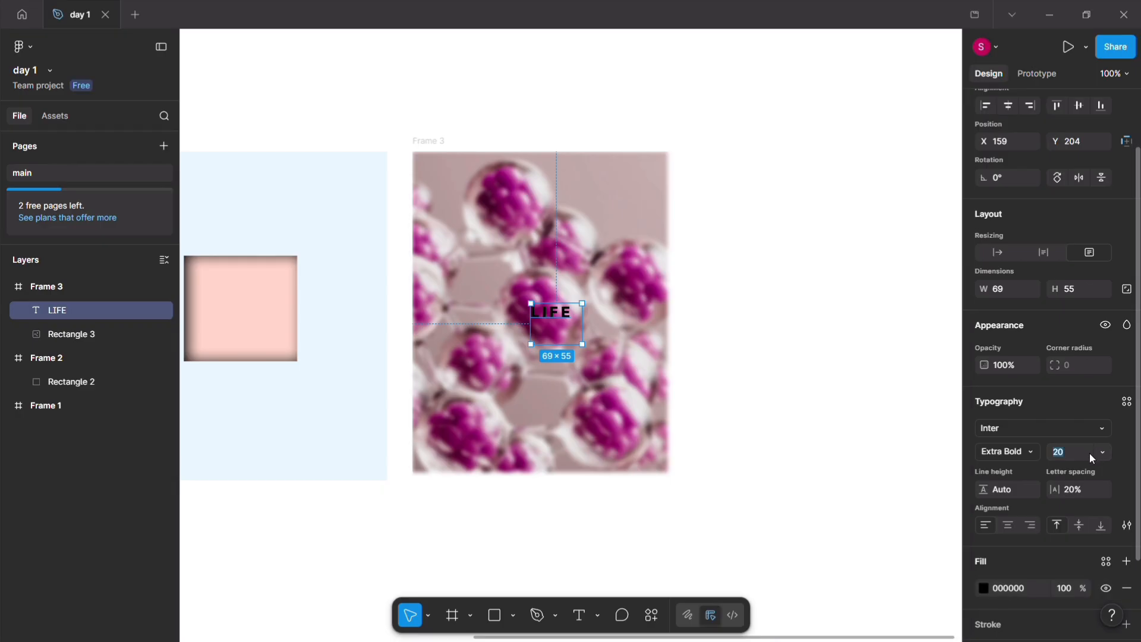
{"action": "left_click", "coordinate": [1103, 452]}
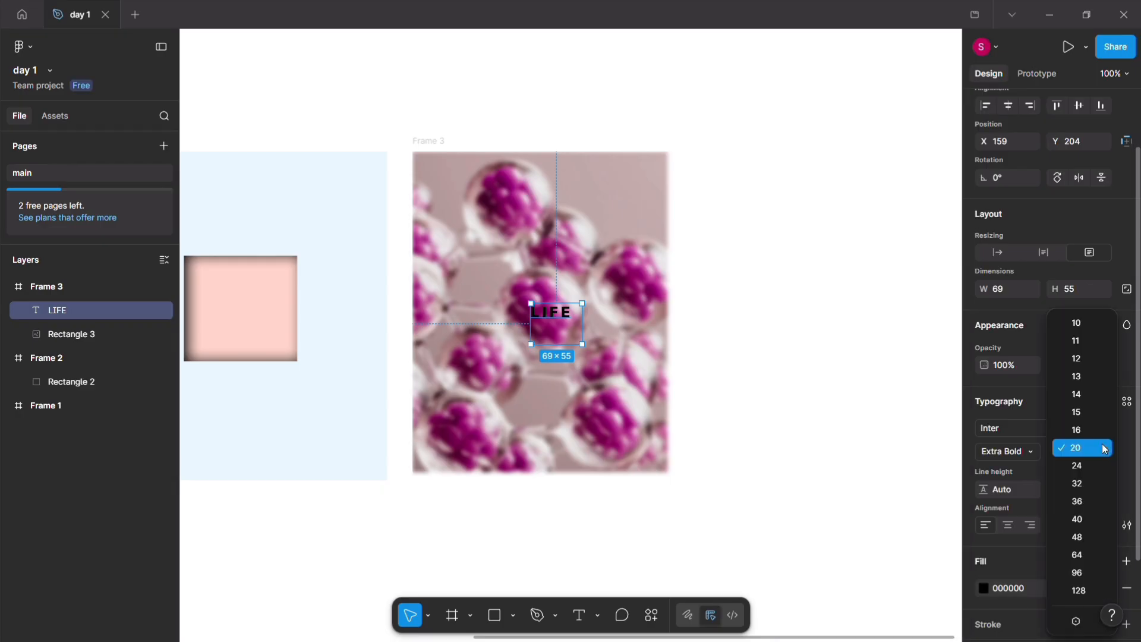
{"action": "left_click", "coordinate": [1080, 486]}
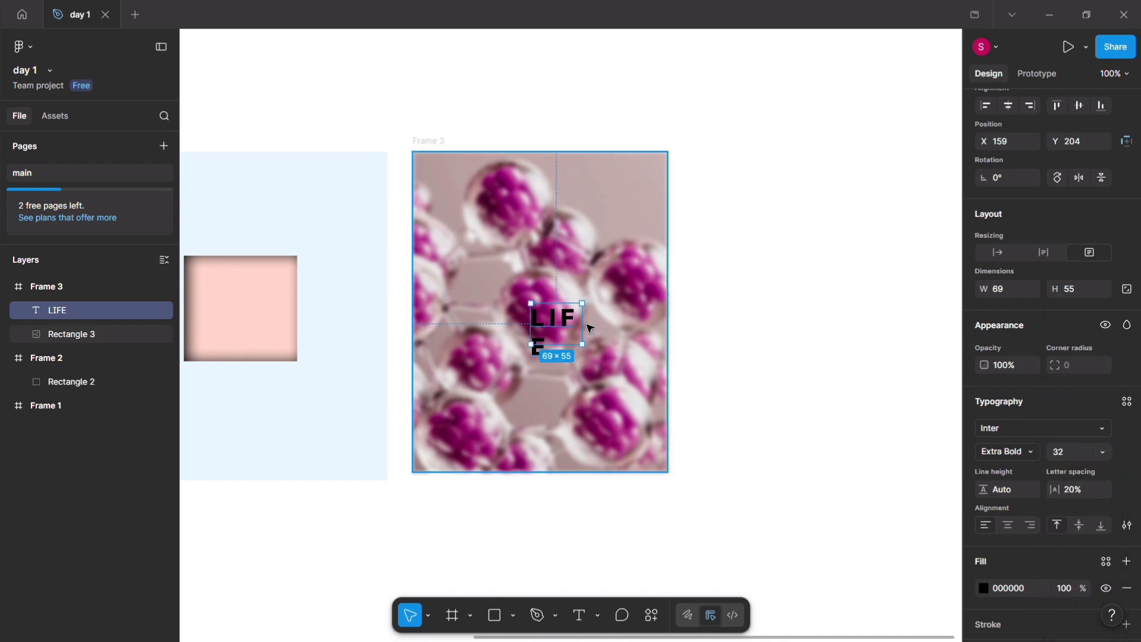
{"action": "left_click_drag", "start_coordinate": [582, 319], "coordinate": [658, 324]}
{"action": "left_click_drag", "start_coordinate": [586, 324], "coordinate": [568, 324]}
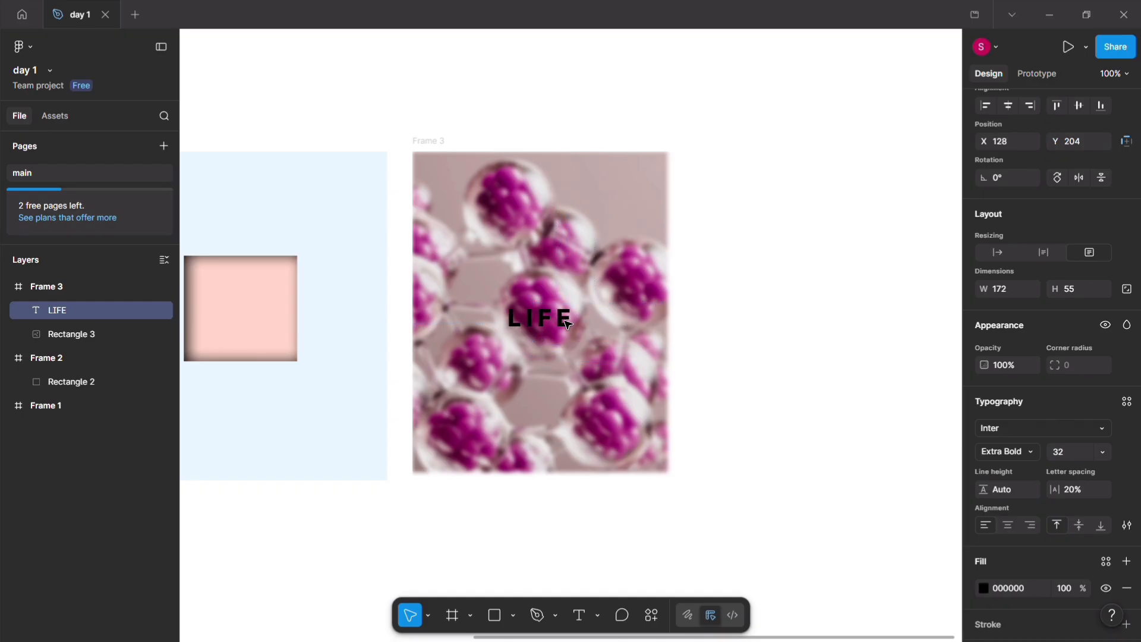
{"action": "left_click", "coordinate": [754, 369]}
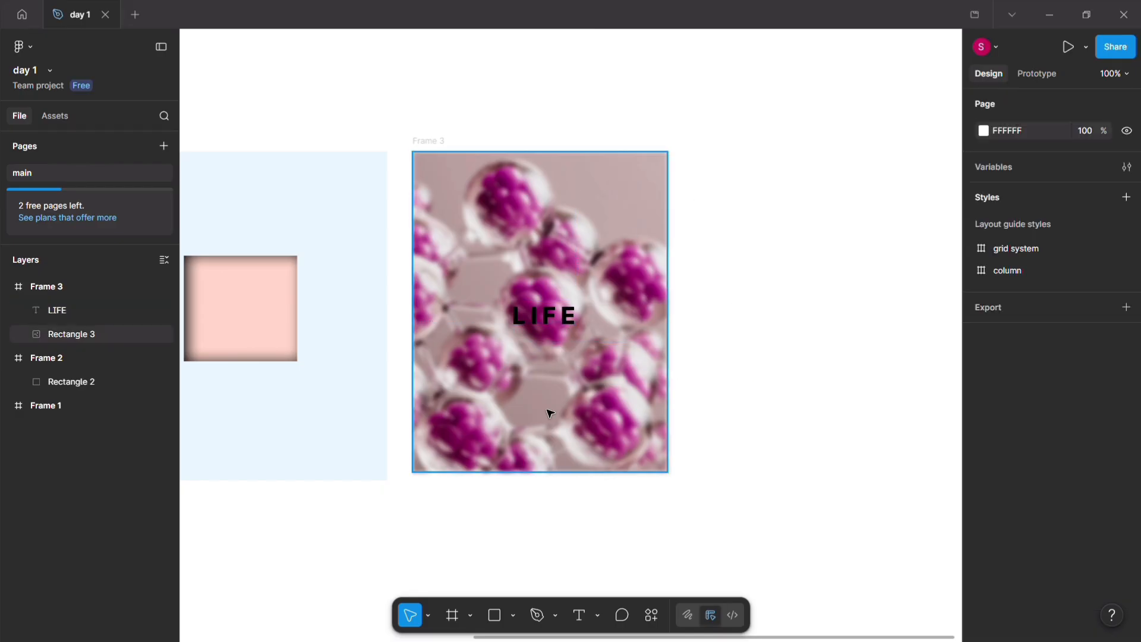
Step: Draw a new frame about 321 × 431 beside the molecule photo and insert the yoga pose photo from Unsplash's Editorial images
{"action": "left_click_drag", "start_coordinate": [464, 184], "coordinate": [668, 453]}
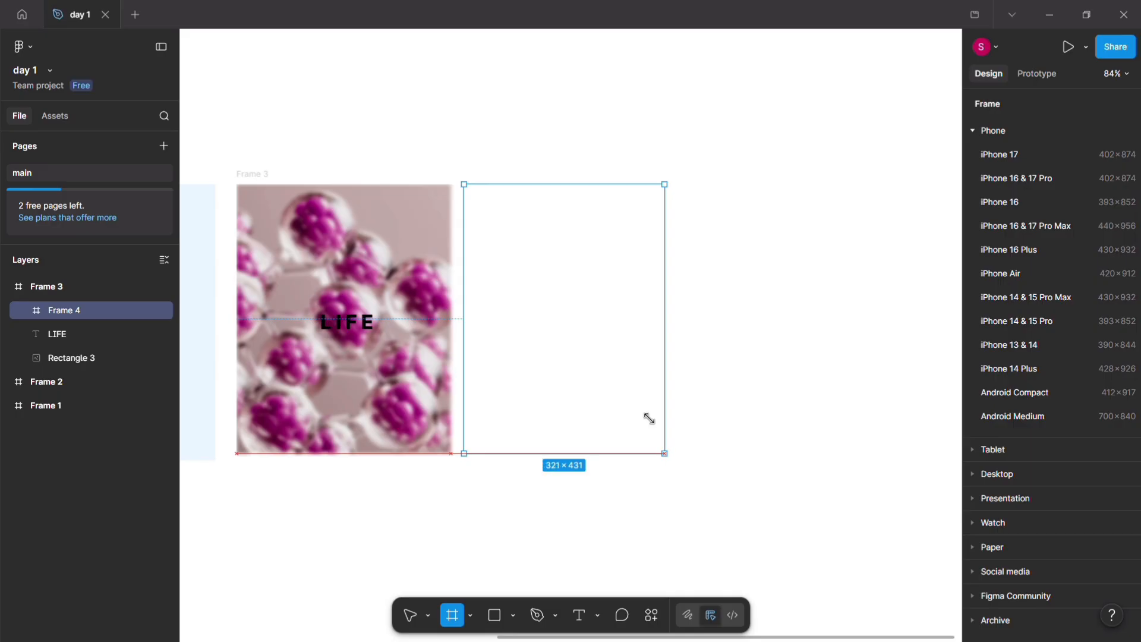
{"action": "left_click", "coordinate": [608, 337]}
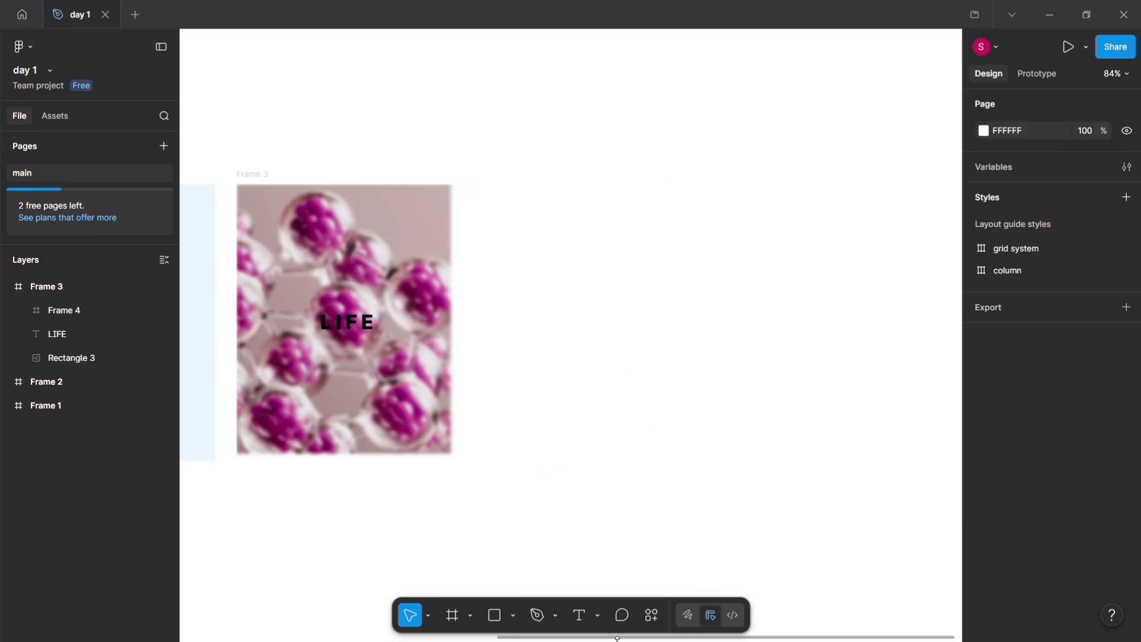
{"action": "left_click", "coordinate": [654, 614]}
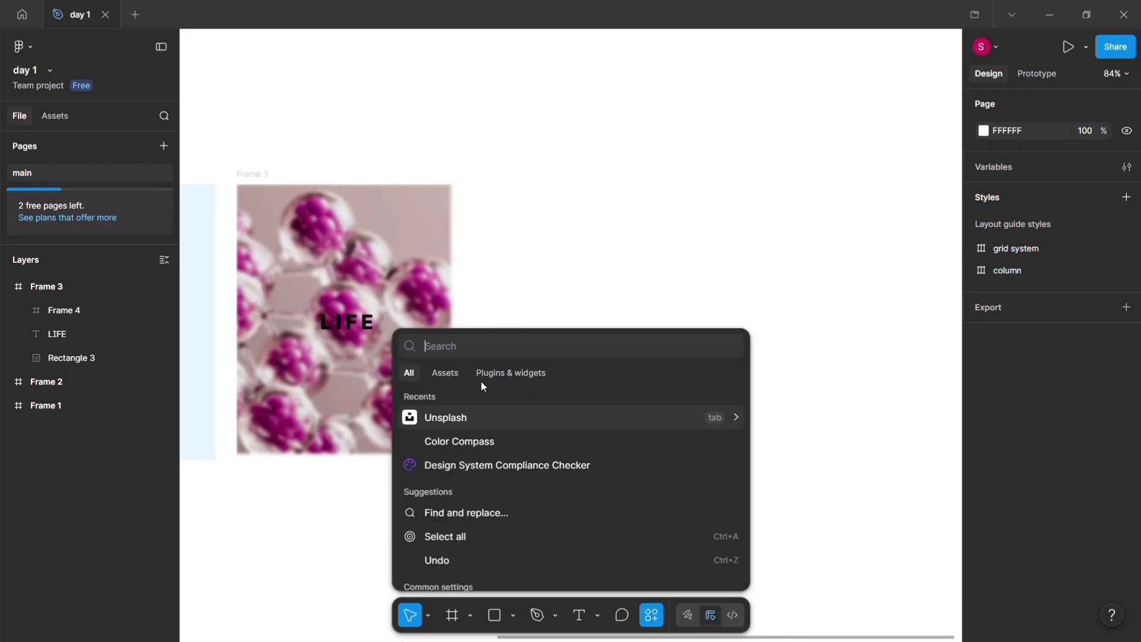
{"action": "key", "text": "Escape"}
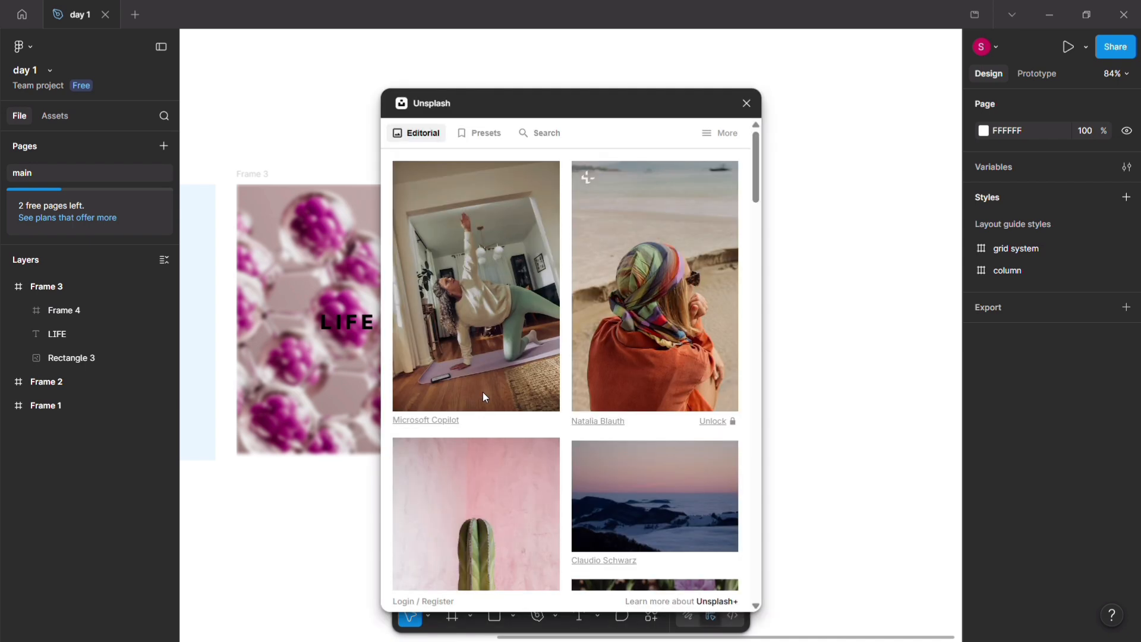
{"action": "left_click", "coordinate": [469, 316]}
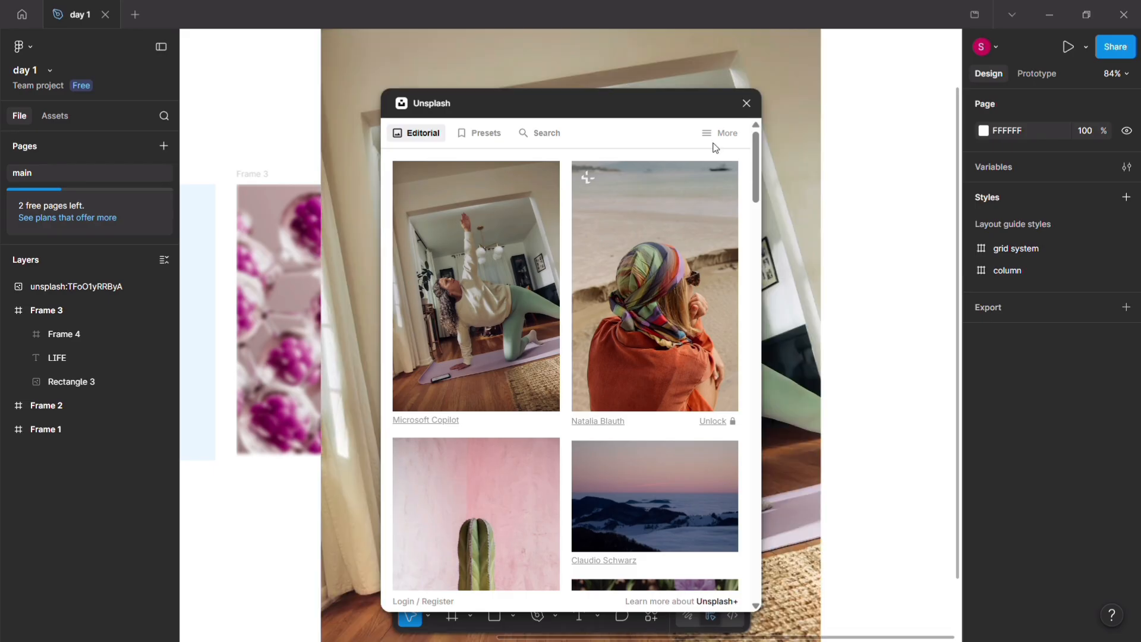
Step: Close the Unsplash plugin, scale the yoga photo down to about 301 × 436 and place it beside the molecule photo at X 1626, Y -6
{"action": "left_click", "coordinate": [747, 103]}
{"action": "scroll", "coordinate": [693, 260], "scroll_direction": "down", "scroll_amount": 3}
{"action": "scroll", "coordinate": [694, 260], "scroll_direction": "down", "scroll_amount": 1}
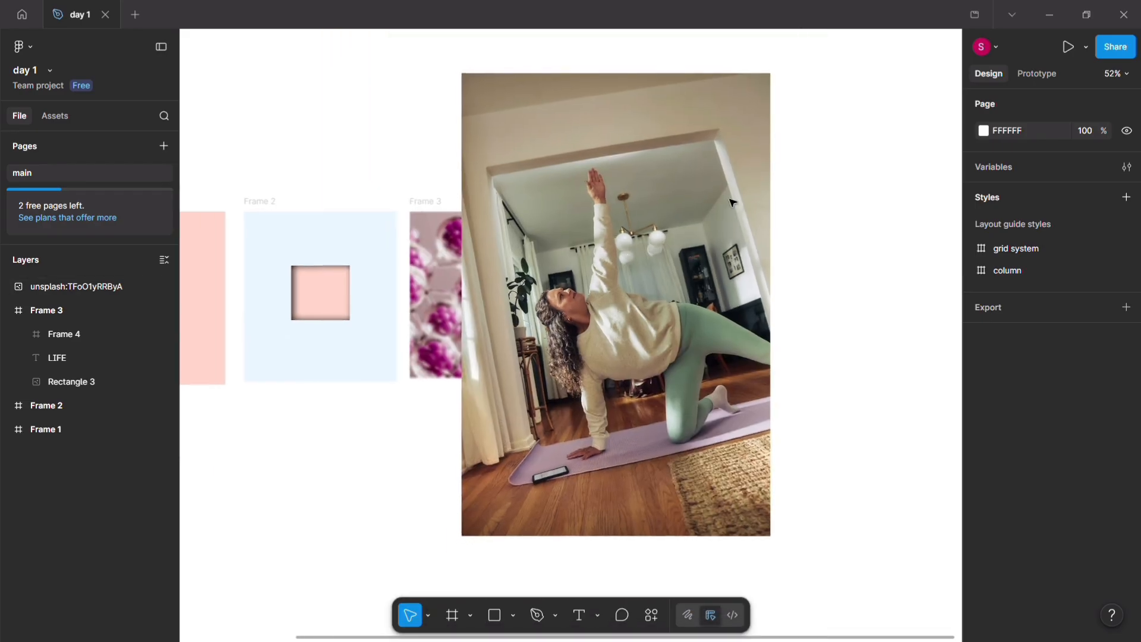
{"action": "left_click", "coordinate": [767, 89]}
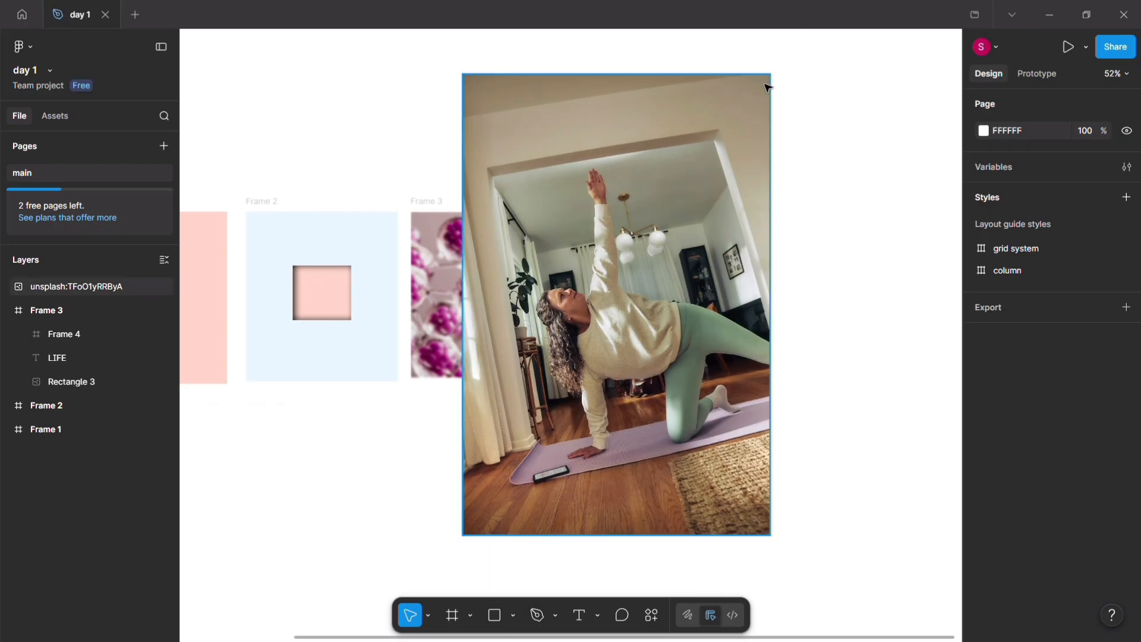
{"action": "left_click", "coordinate": [769, 76]}
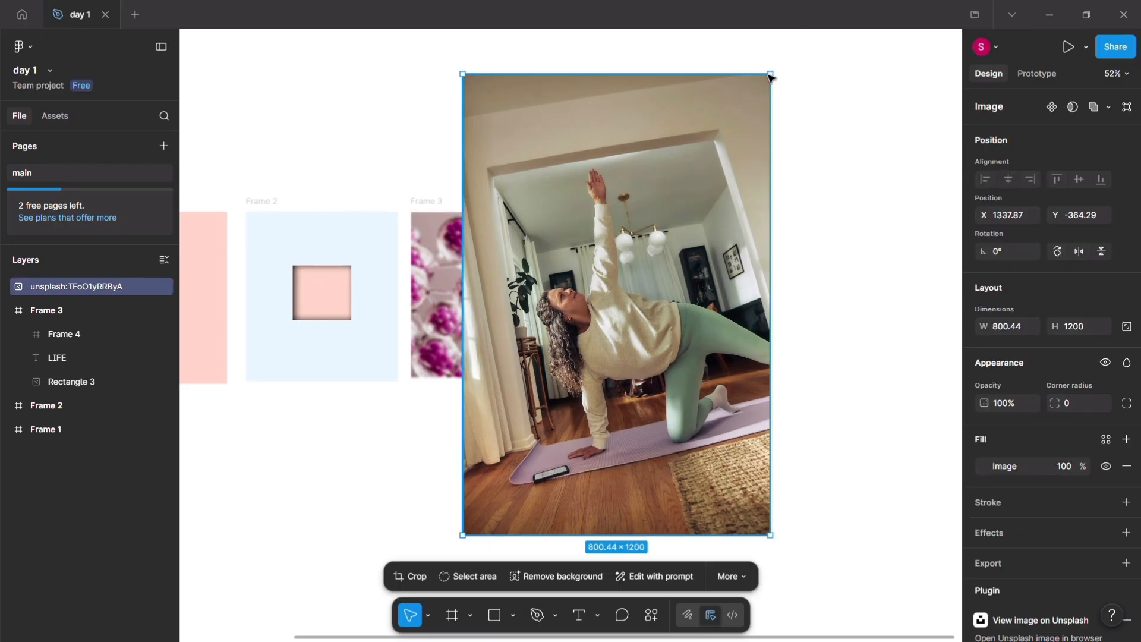
{"action": "left_click_drag", "start_coordinate": [771, 74], "coordinate": [618, 333]}
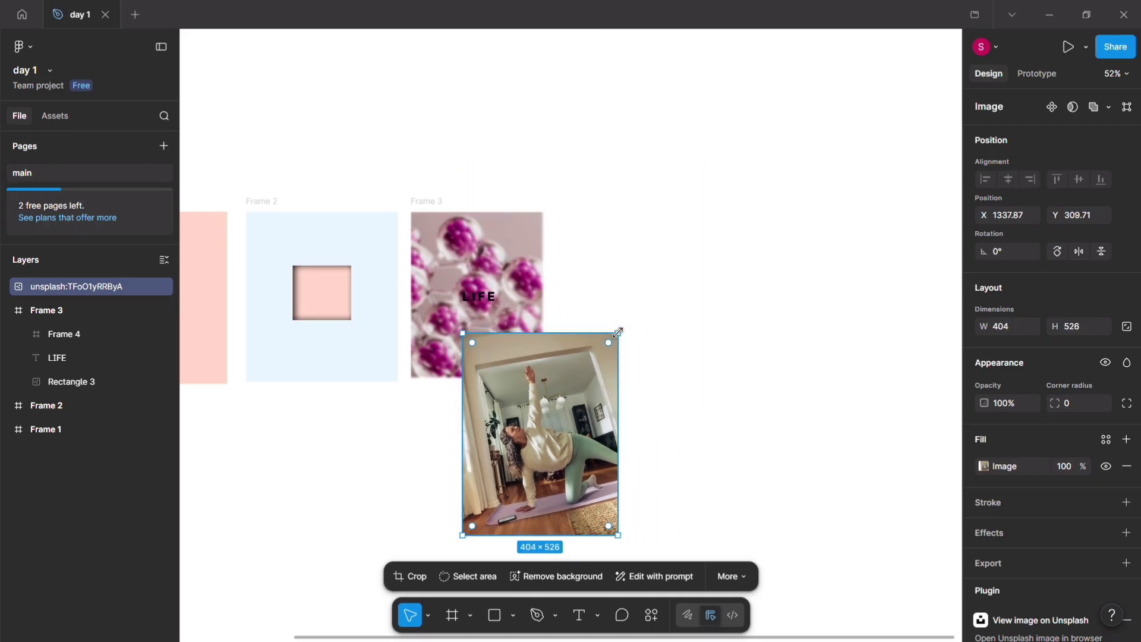
{"action": "left_click_drag", "start_coordinate": [569, 416], "coordinate": [718, 259]}
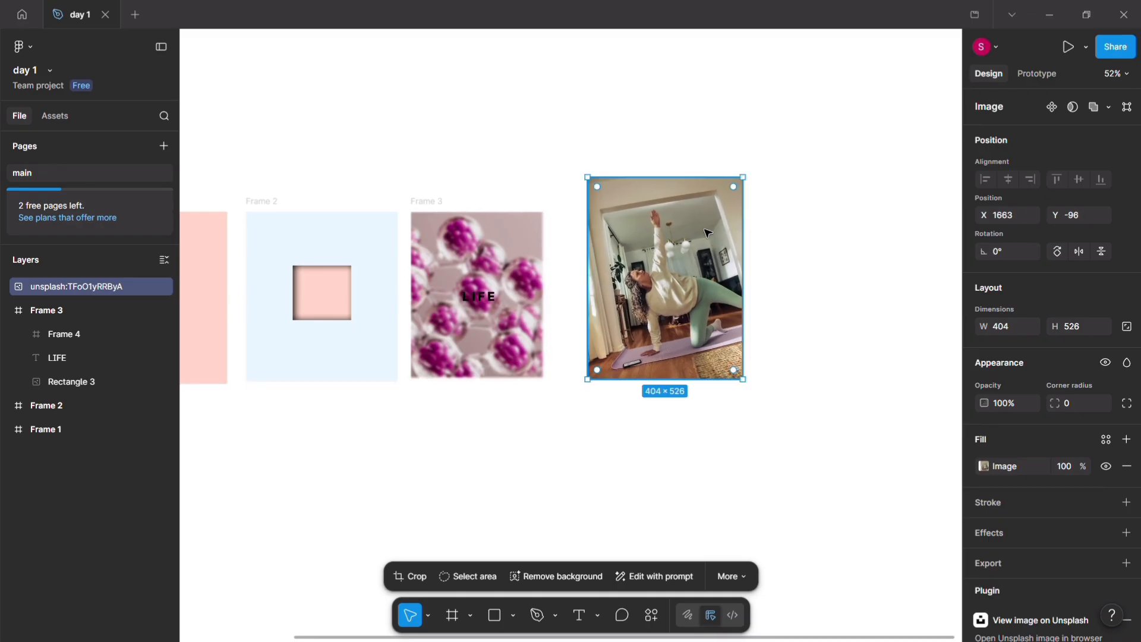
{"action": "left_click_drag", "start_coordinate": [737, 183], "coordinate": [666, 242]}
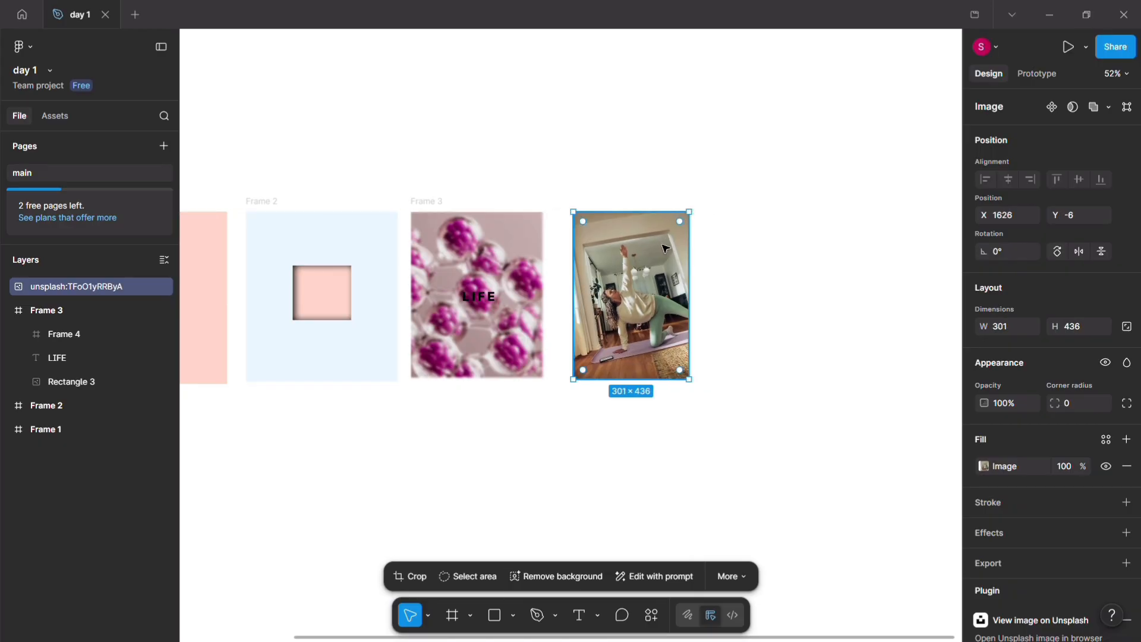
{"action": "left_click", "coordinate": [703, 297]}
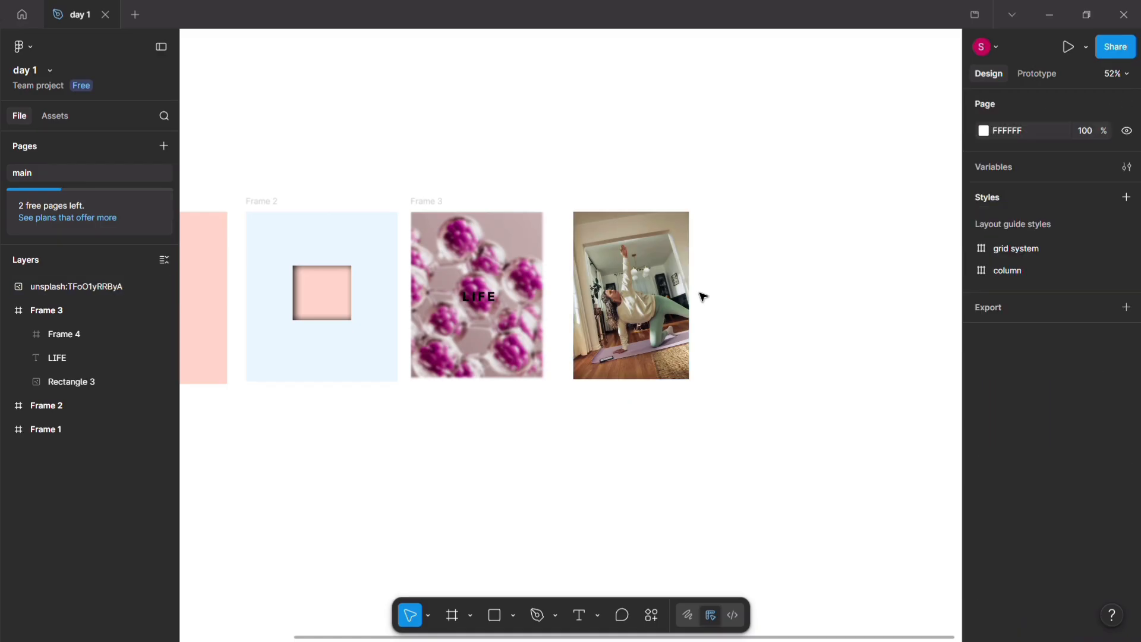
Step: Draw a frame about 297 × 426 between the molecule and yoga photos and place the yoga photo inside it
{"action": "scroll", "coordinate": [703, 297], "scroll_direction": "up", "scroll_amount": 5}
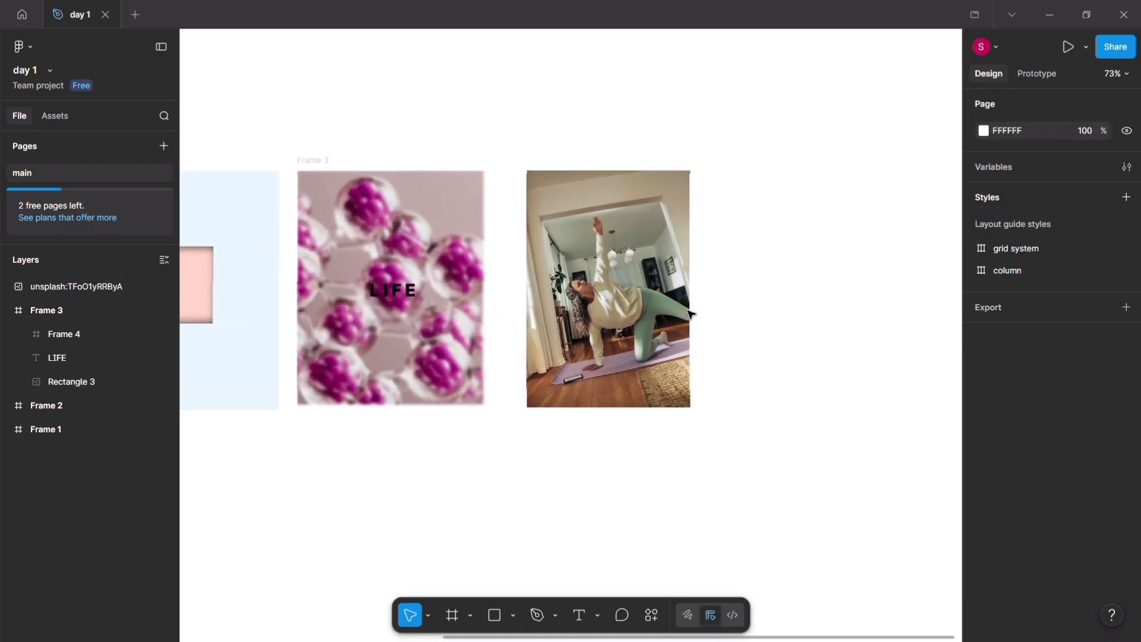
{"action": "left_click_drag", "start_coordinate": [574, 330], "coordinate": [783, 340]}
{"action": "left_click", "coordinate": [512, 349]}
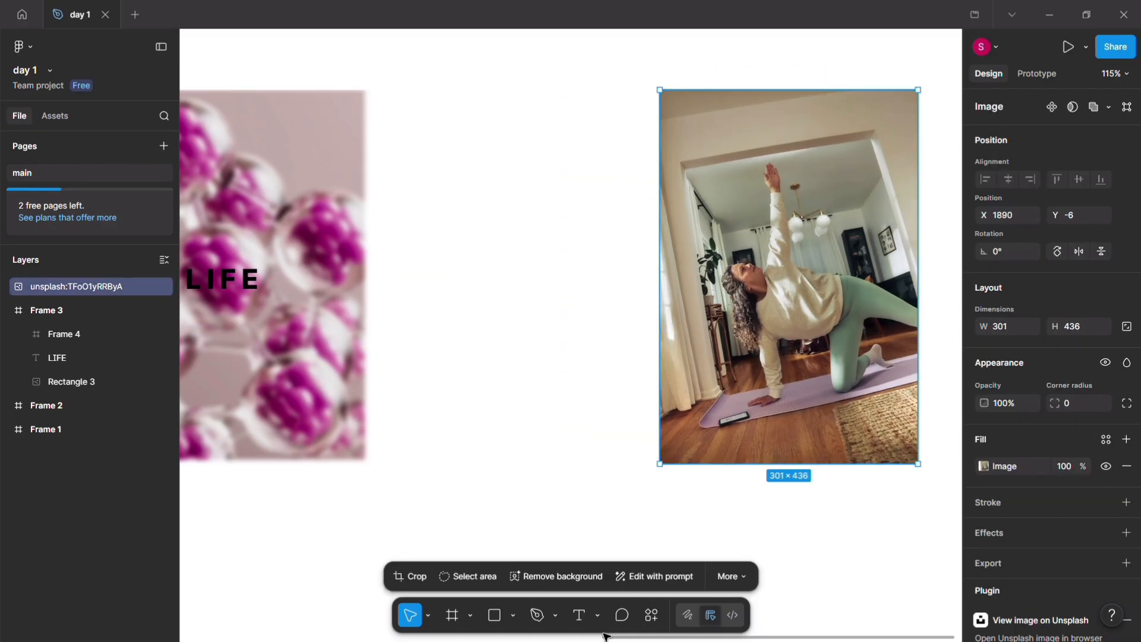
{"action": "left_click", "coordinate": [453, 618]}
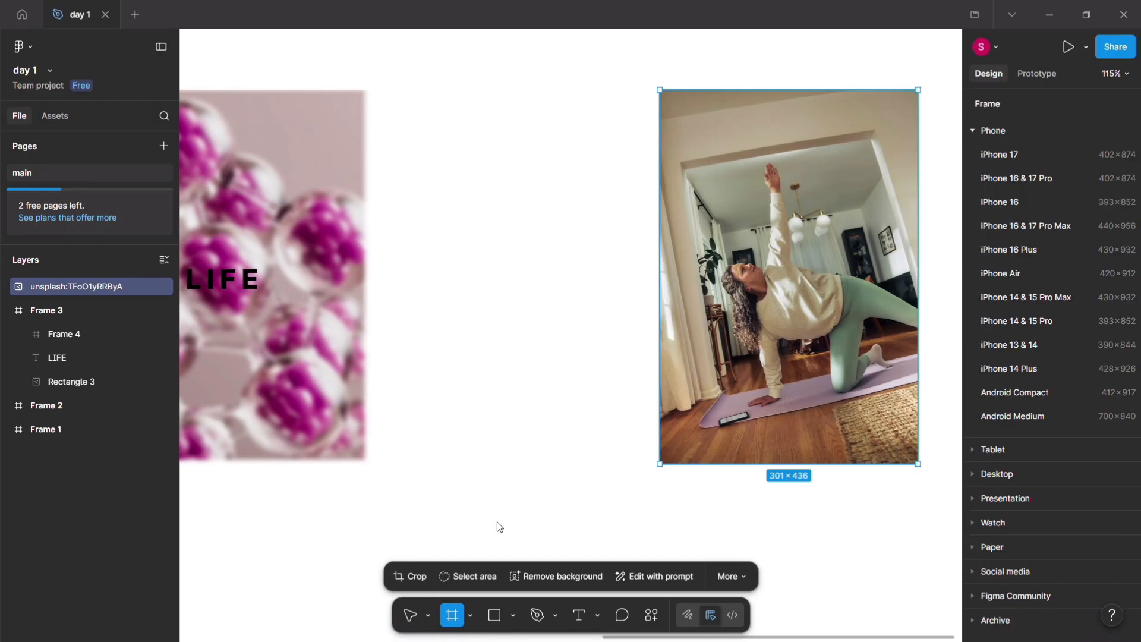
{"action": "left_click_drag", "start_coordinate": [392, 95], "coordinate": [587, 389]}
{"action": "left_click_drag", "start_coordinate": [611, 431], "coordinate": [646, 455]}
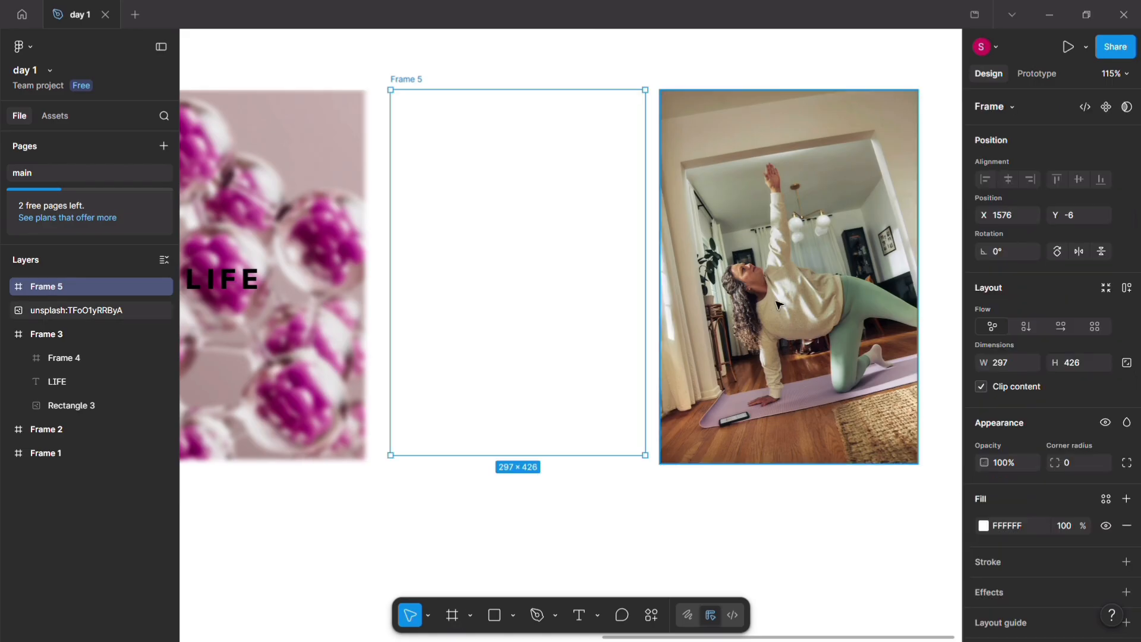
{"action": "left_click_drag", "start_coordinate": [744, 305], "coordinate": [501, 295]}
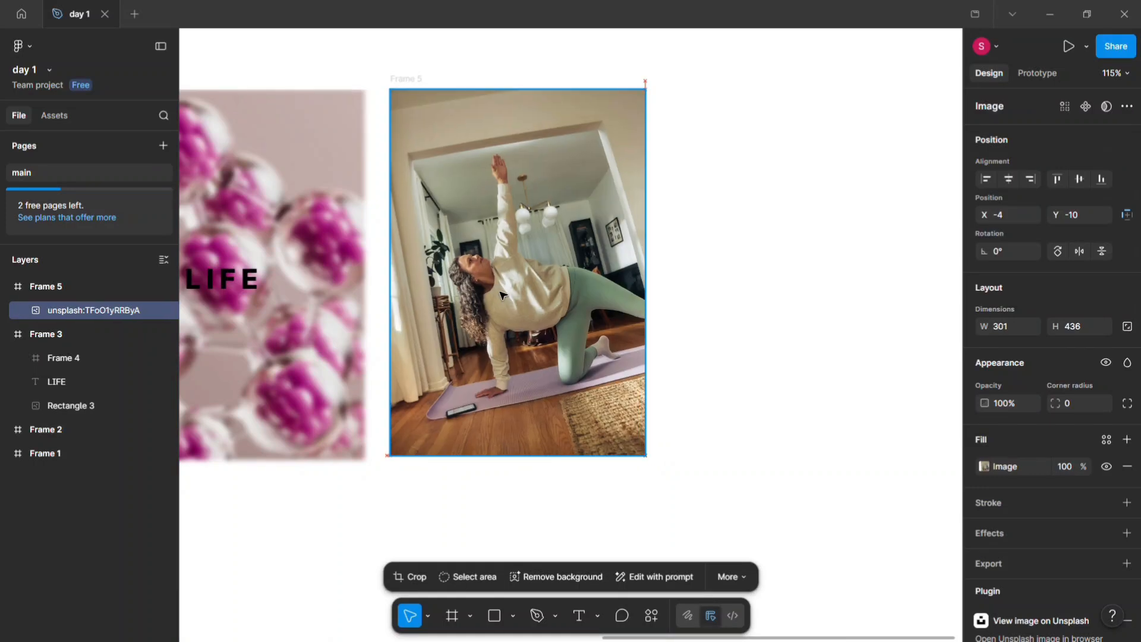
{"action": "left_click", "coordinate": [707, 287]}
Step: Add an effect to the yoga photo's frame and set its type to Layer blur
{"action": "left_click", "coordinate": [573, 292]}
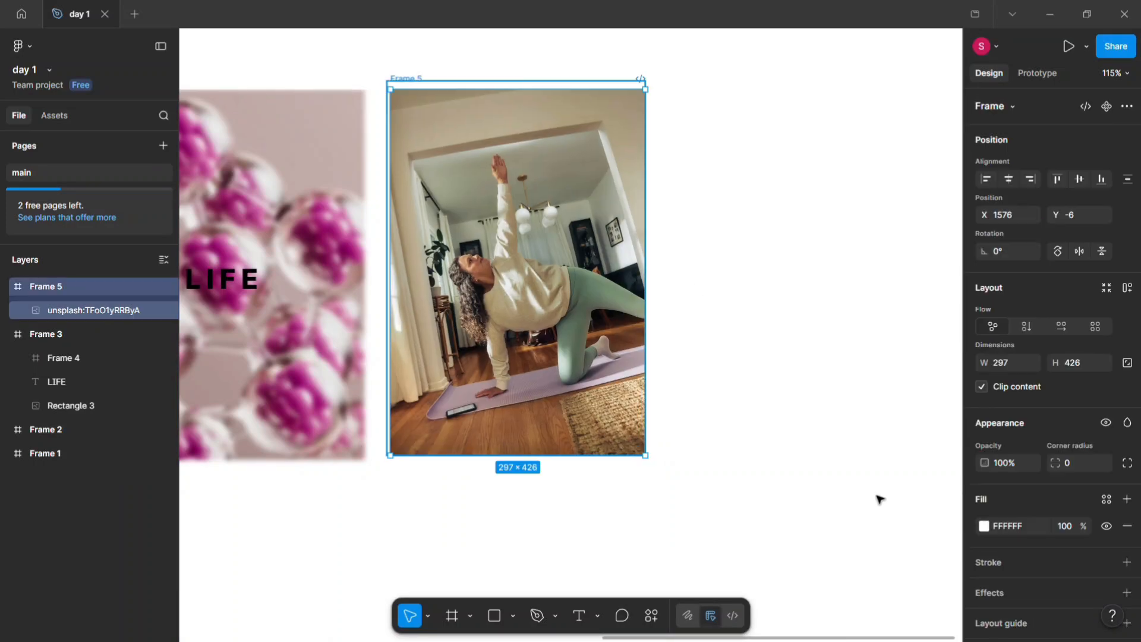
{"action": "left_click", "coordinate": [1126, 593]}
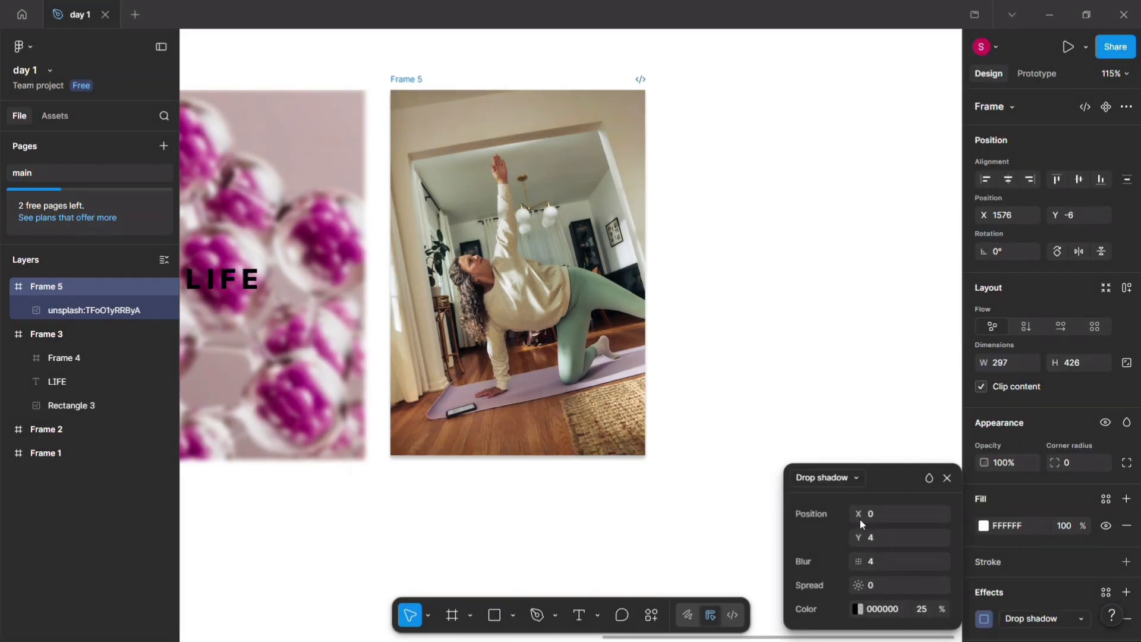
{"action": "left_click", "coordinate": [842, 480]}
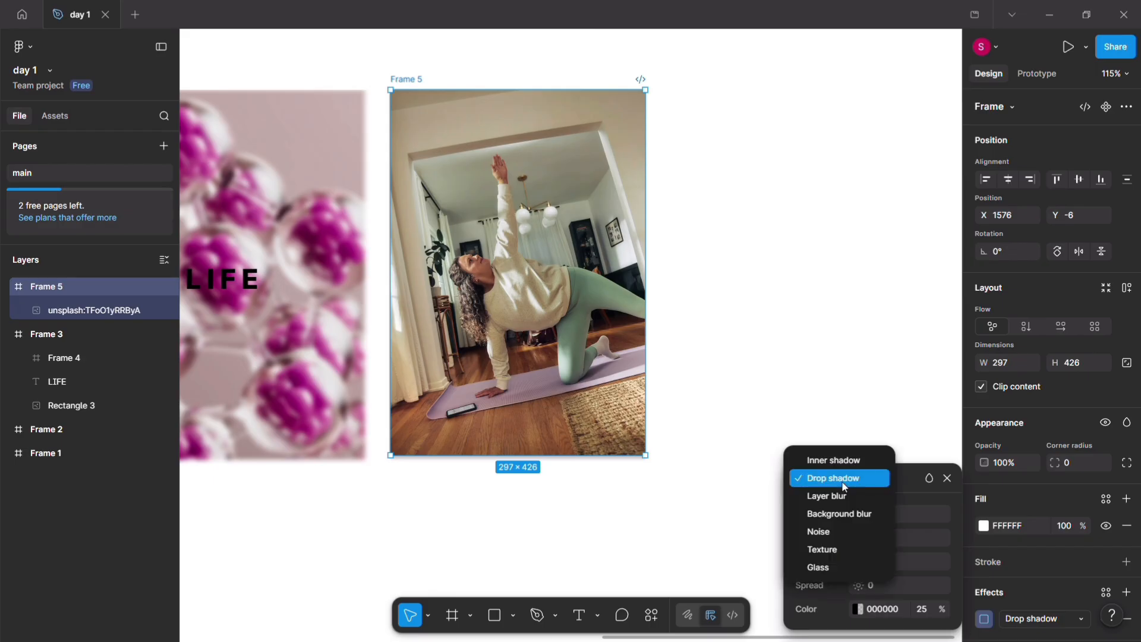
{"action": "left_click", "coordinate": [840, 497]}
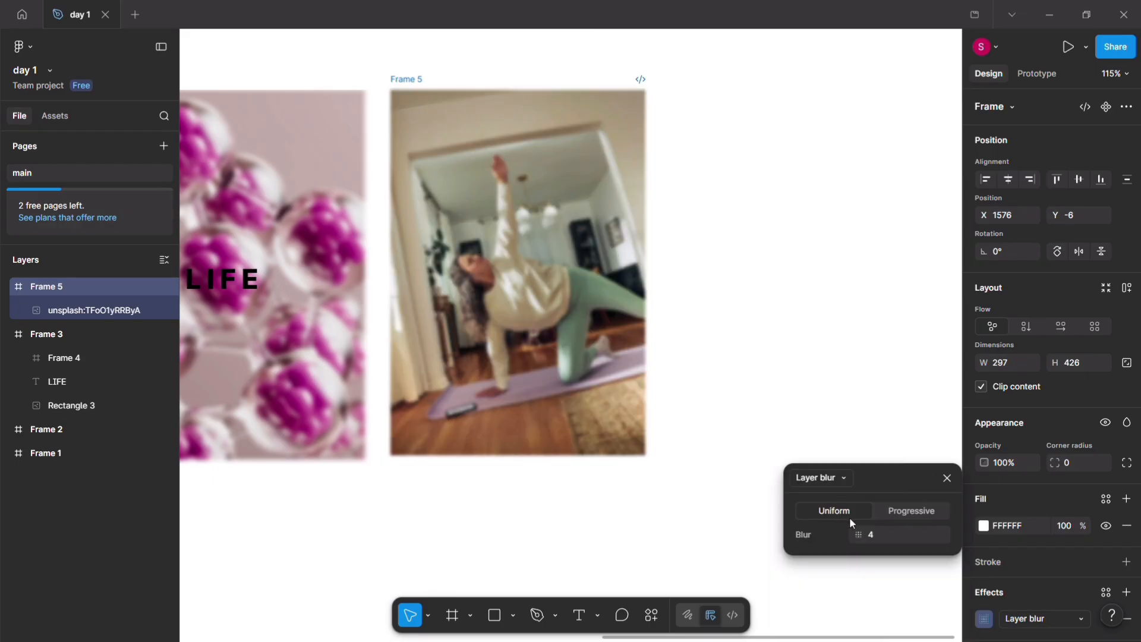
{"action": "left_click", "coordinate": [846, 398]}
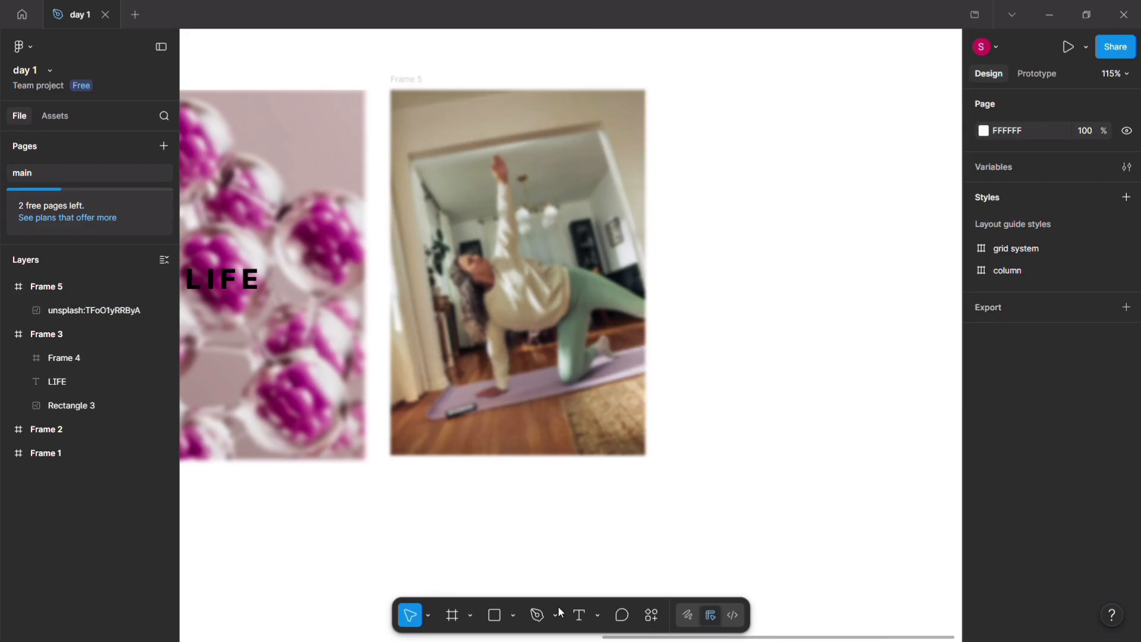
Step: Add the text LIFE over the blurred yoga photo and set its font size to 64
{"action": "left_click", "coordinate": [578, 615]}
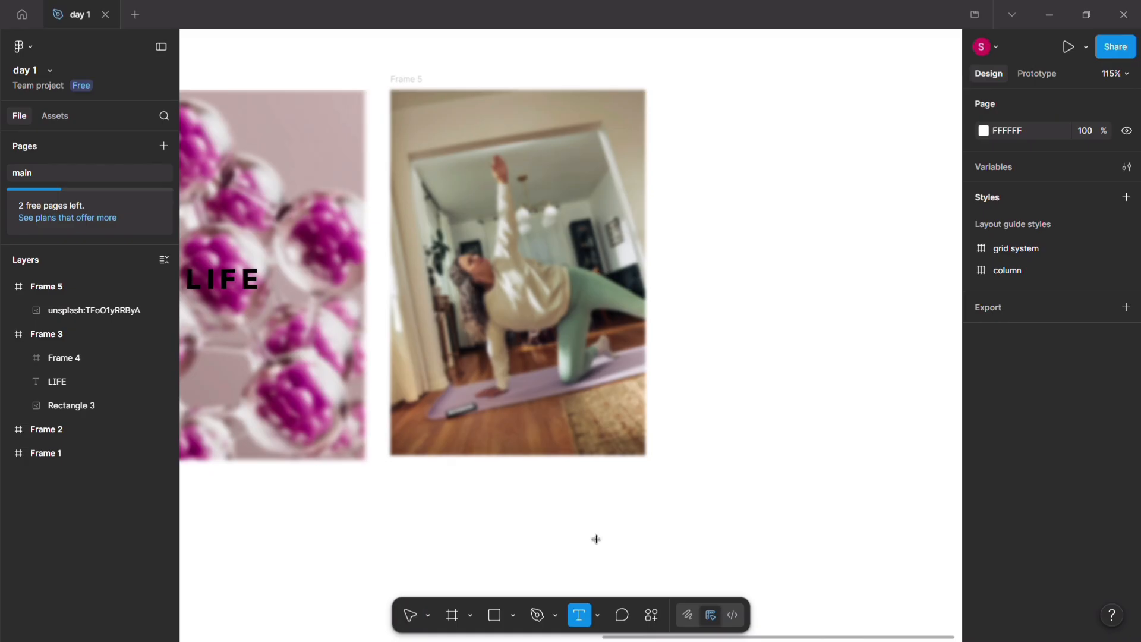
{"action": "left_click", "coordinate": [489, 219]}
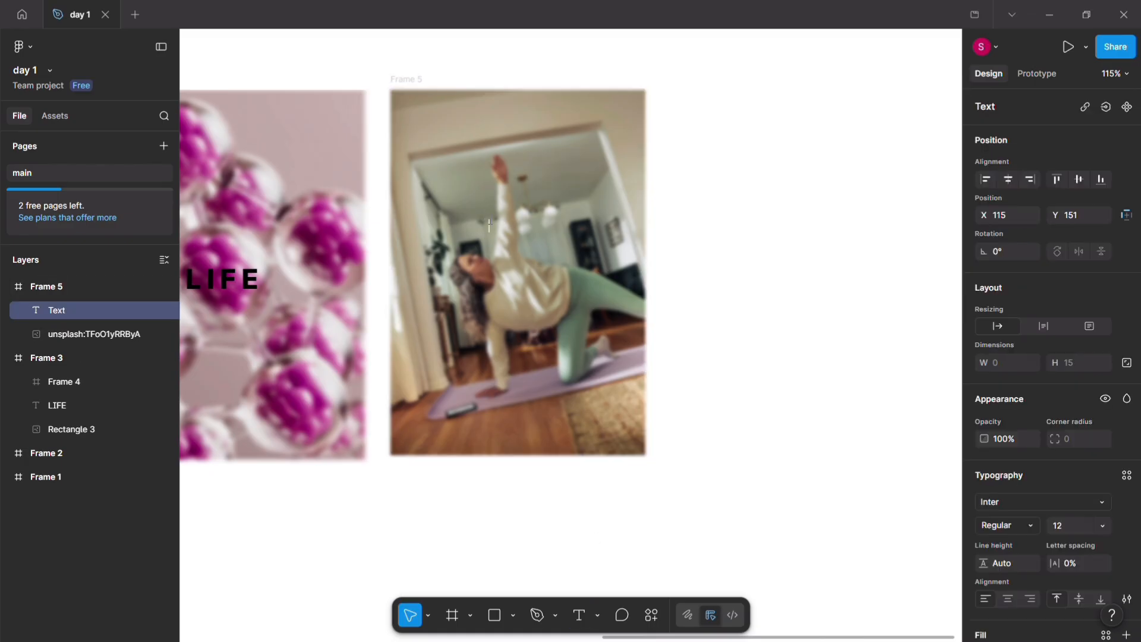
{"action": "type", "text": "LIFE"}
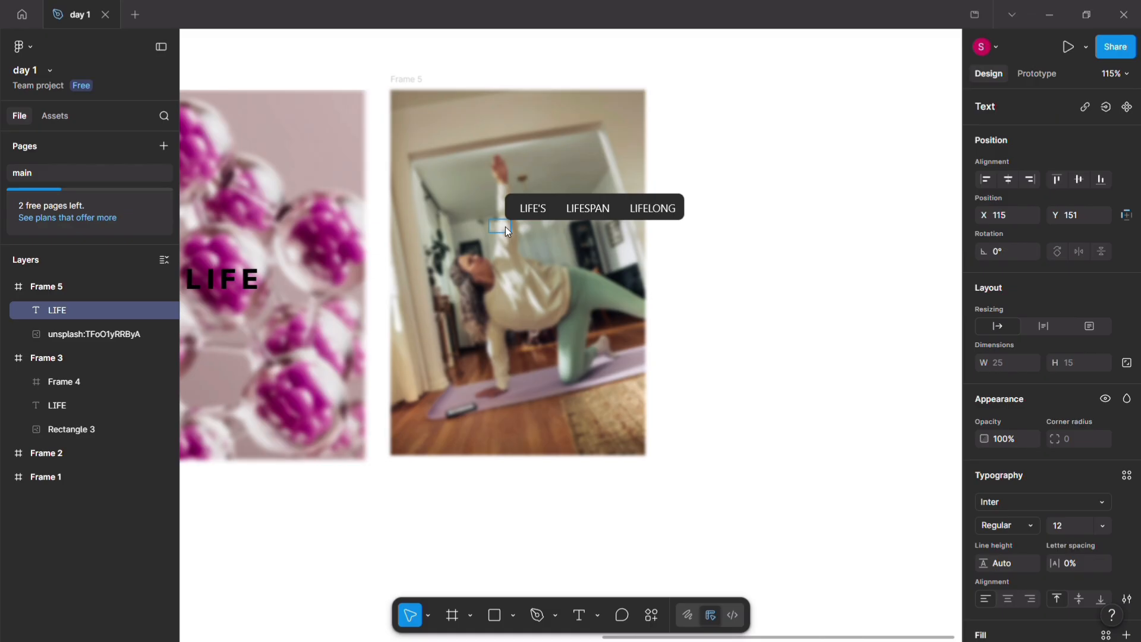
{"action": "key", "text": "ctrl+a"}
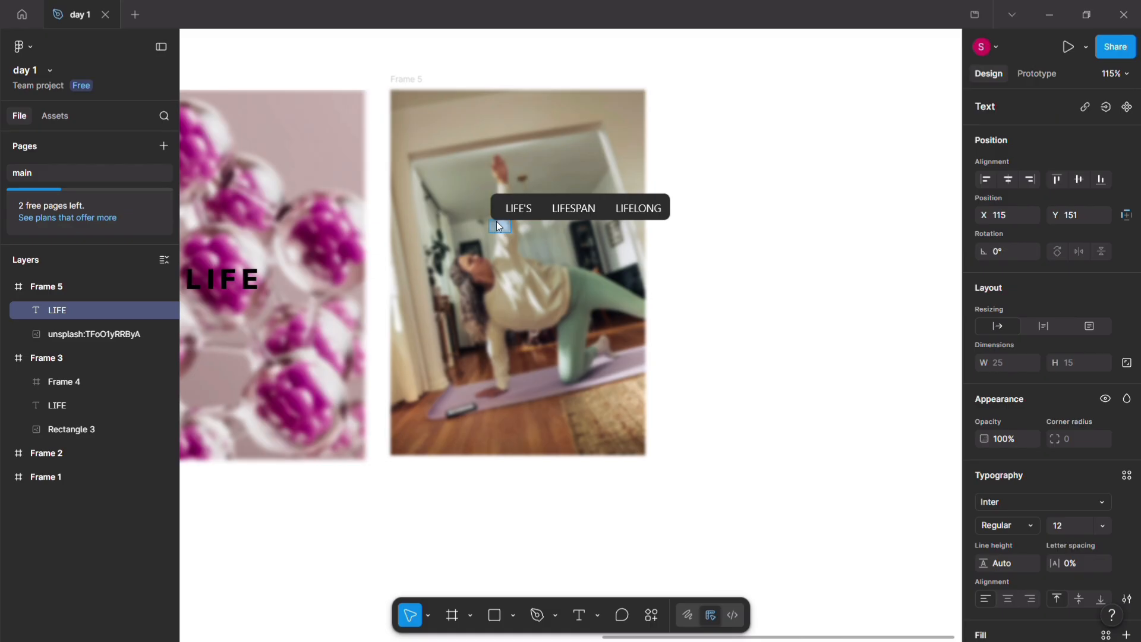
{"action": "left_click", "coordinate": [1103, 526]}
{"action": "left_click", "coordinate": [1103, 557]}
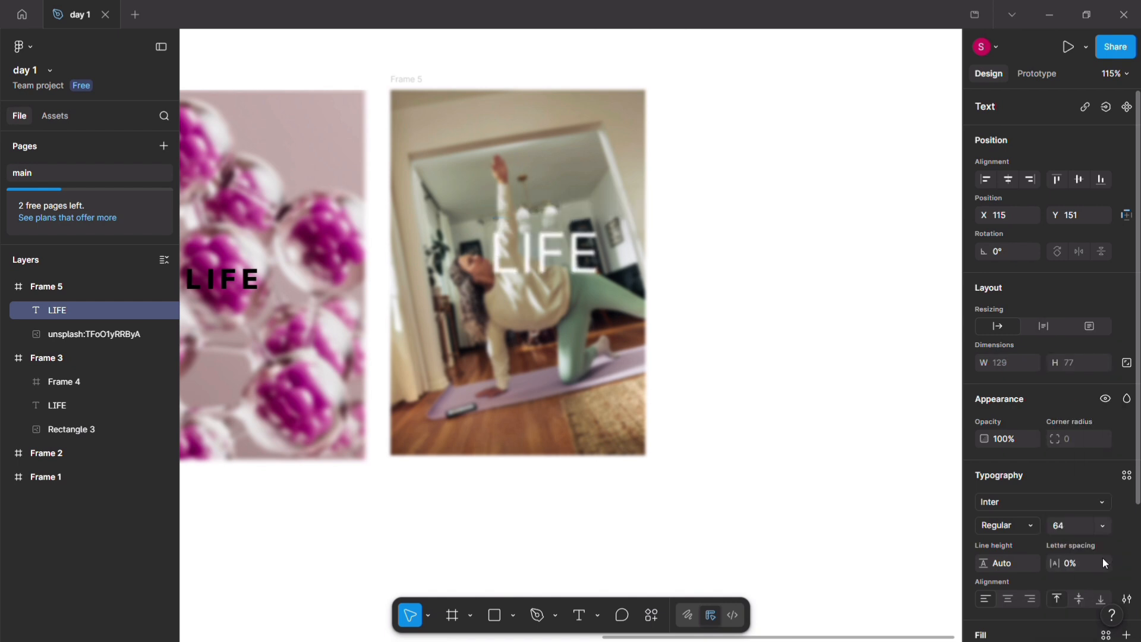
Step: Move the LIFE text to the middle of the yoga photo's frame, at X 84, Y 179
{"action": "left_click", "coordinate": [554, 271]}
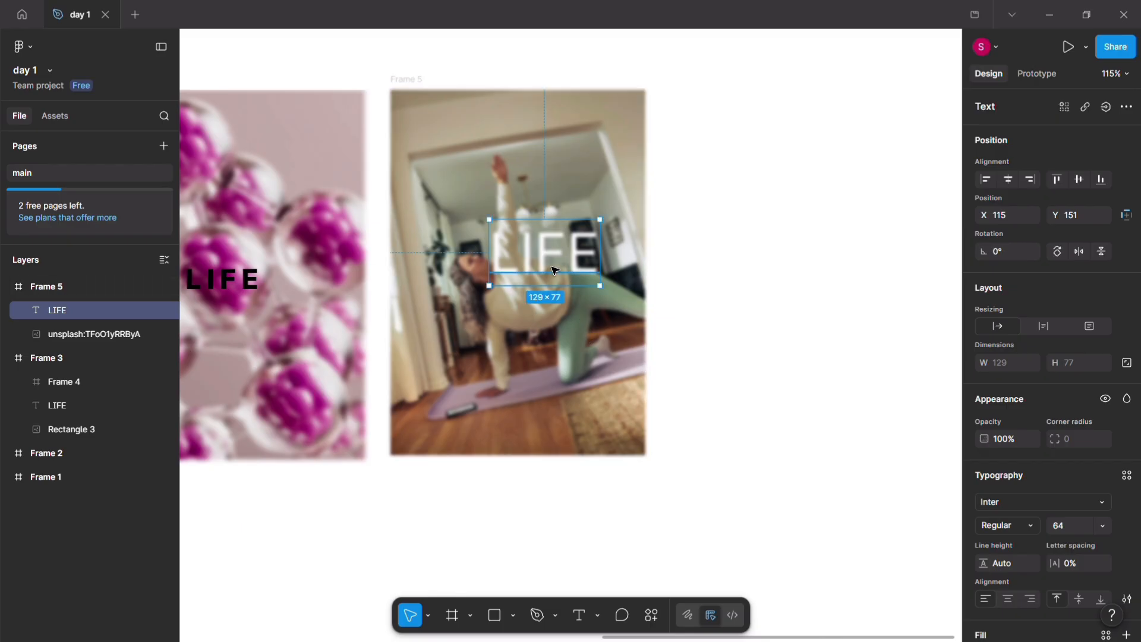
{"action": "left_click_drag", "start_coordinate": [552, 279], "coordinate": [526, 312]}
{"action": "scroll", "coordinate": [527, 311], "scroll_direction": "left", "scroll_amount": 2}
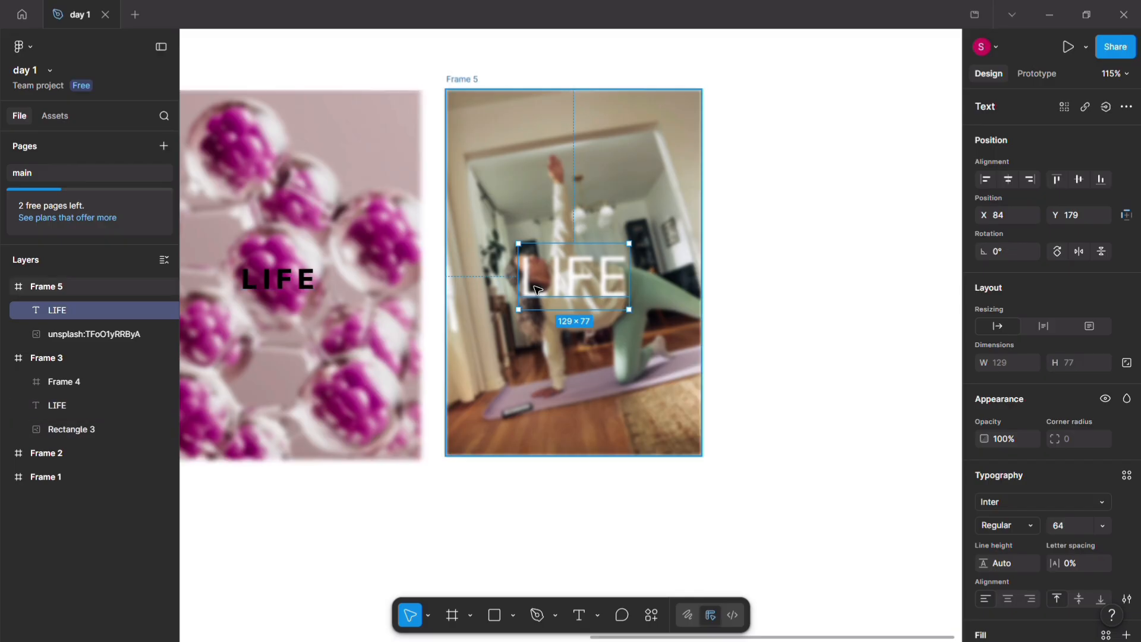
{"action": "left_click", "coordinate": [792, 365]}
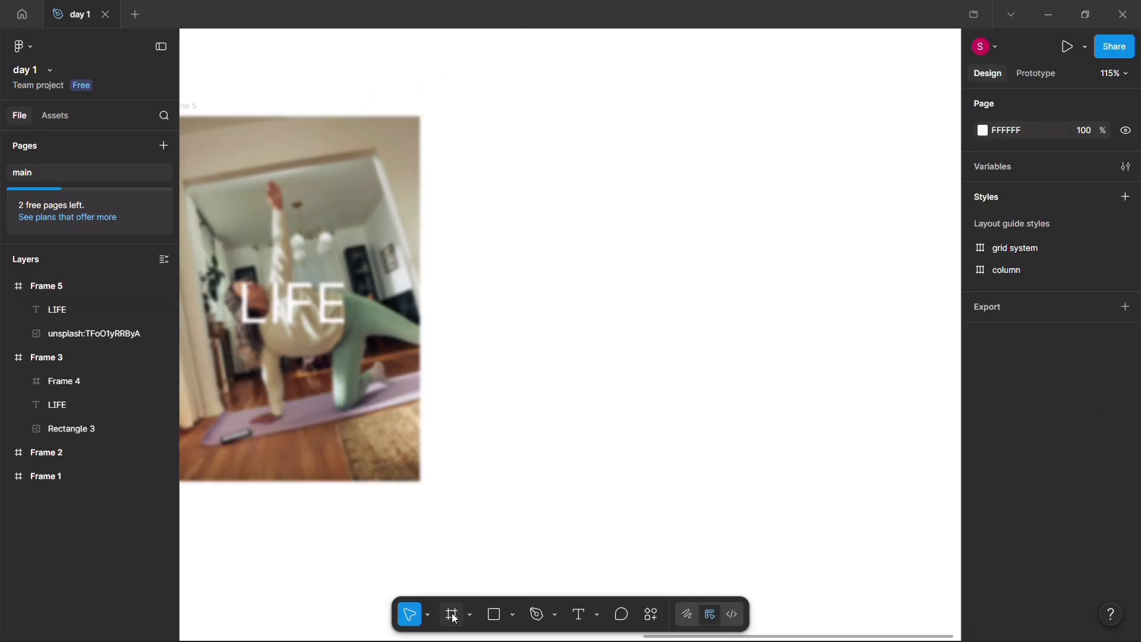
Step: Draw a new frame about 319 × 417 beside the yoga frame and fill it with Unsplash's Editorial photo of the woman in a headscarf
{"action": "left_click", "coordinate": [453, 616]}
{"action": "left_click_drag", "start_coordinate": [473, 123], "coordinate": [748, 482]}
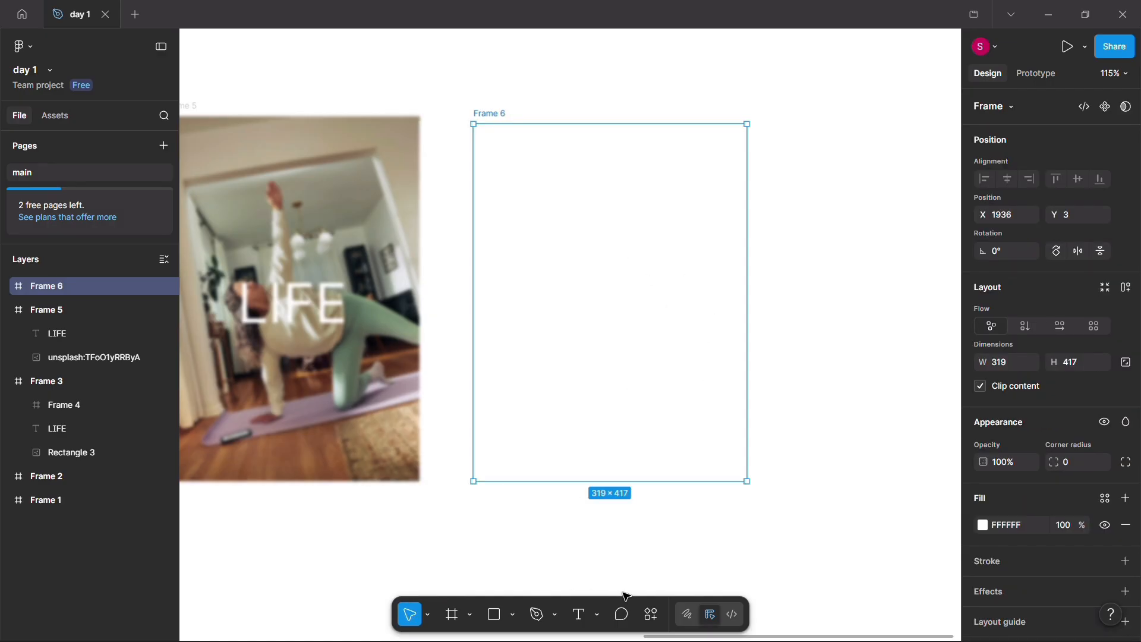
{"action": "left_click", "coordinate": [652, 615]}
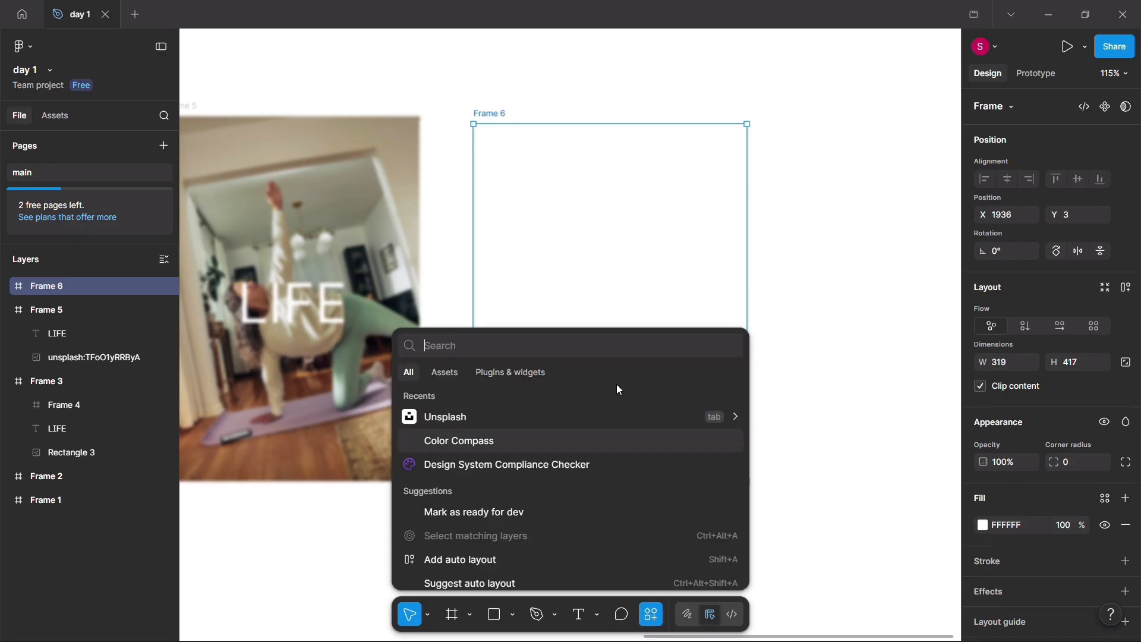
{"action": "key", "text": "Escape"}
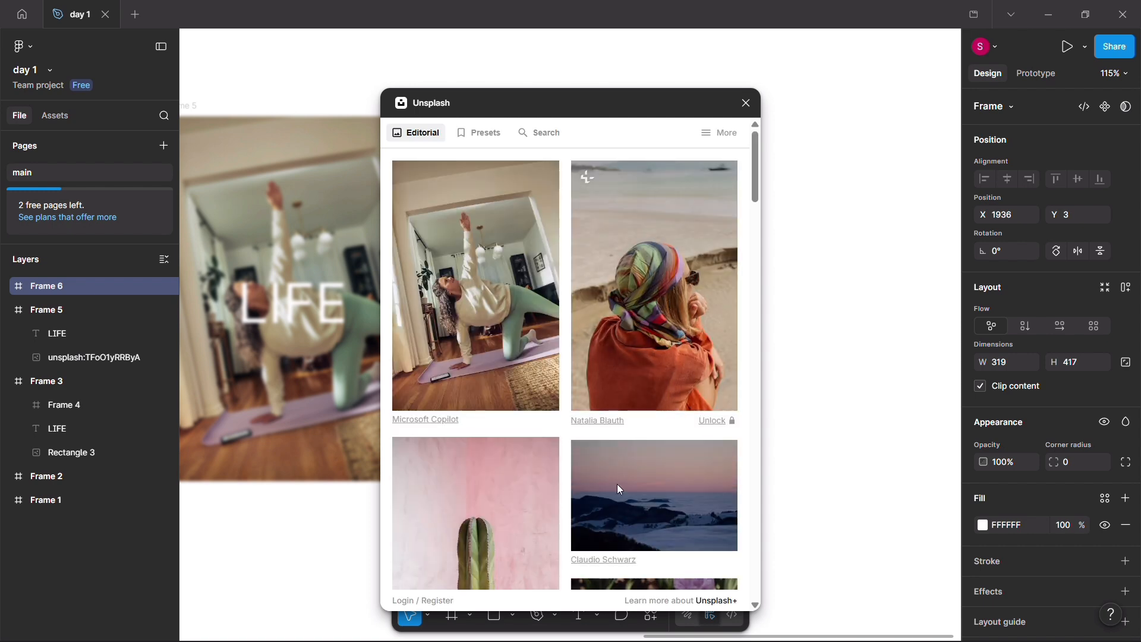
{"action": "left_click", "coordinate": [659, 307]}
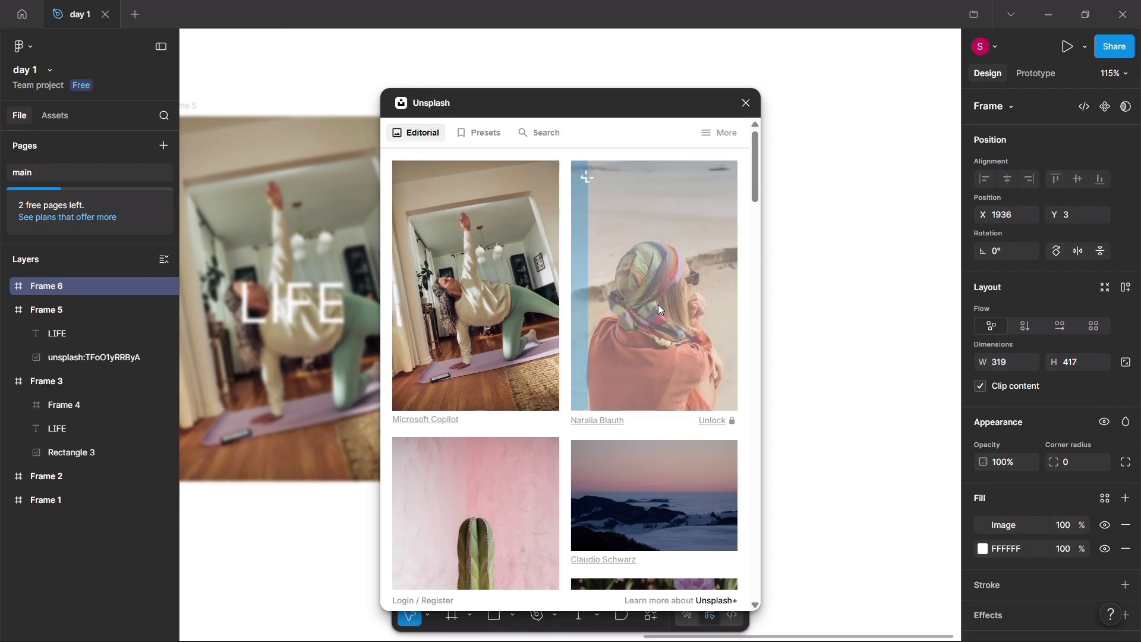
{"action": "left_click", "coordinate": [747, 103]}
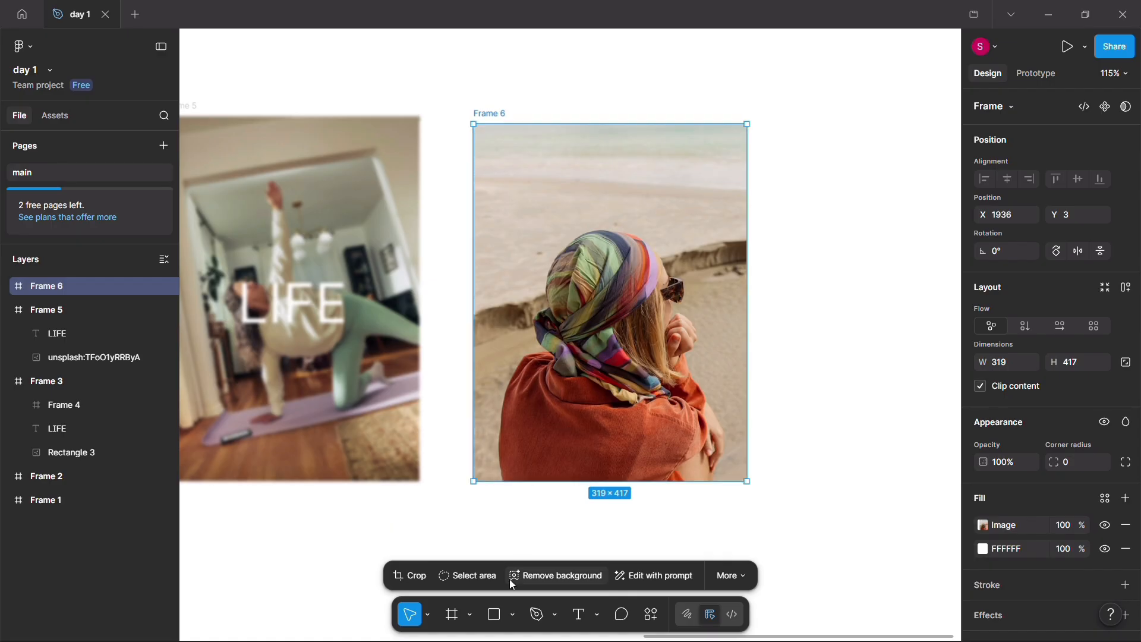
Step: Cover the headscarf photo's frame with a 319 × 417 rectangle and lower the rectangle's fill opacity to 47%
{"action": "left_click", "coordinate": [496, 614]}
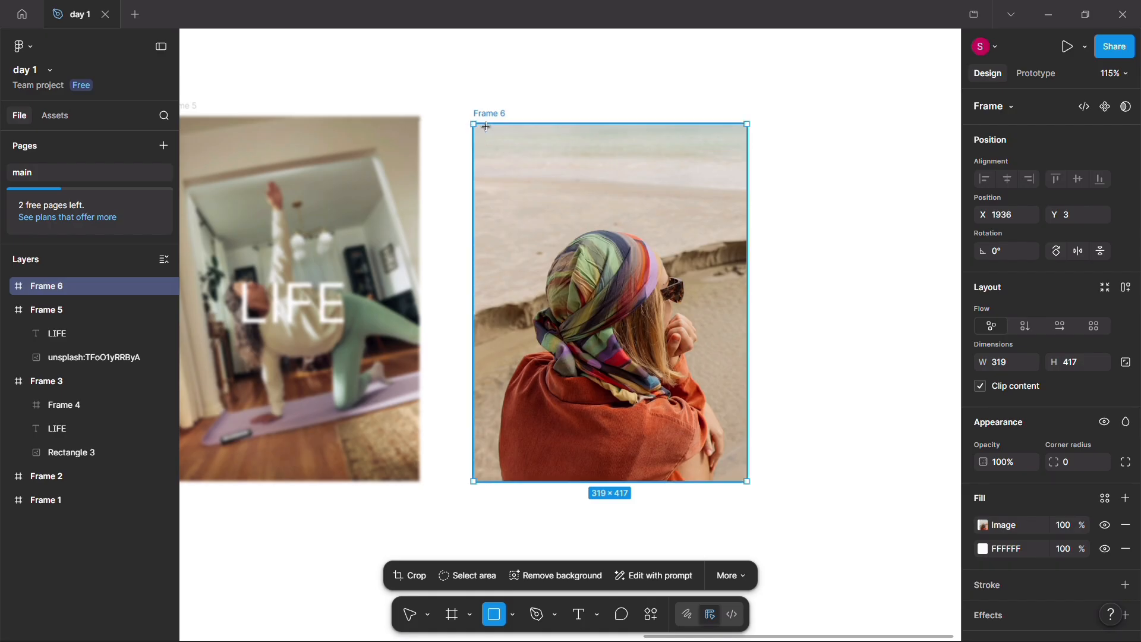
{"action": "left_click_drag", "start_coordinate": [474, 124], "coordinate": [747, 477]}
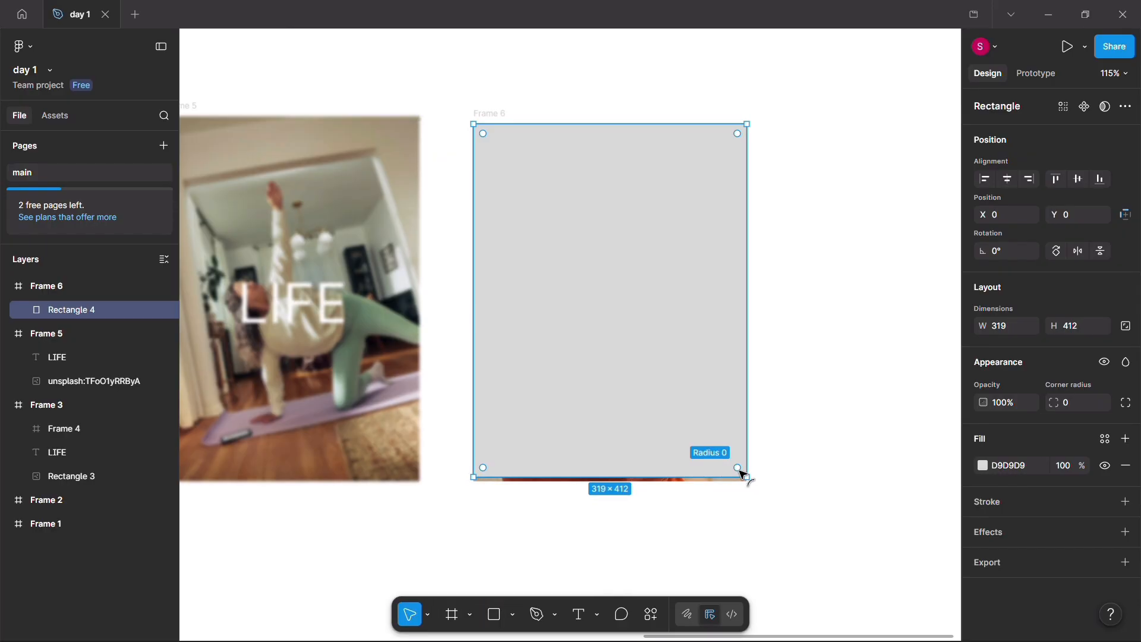
{"action": "left_click_drag", "start_coordinate": [747, 481], "coordinate": [749, 483]}
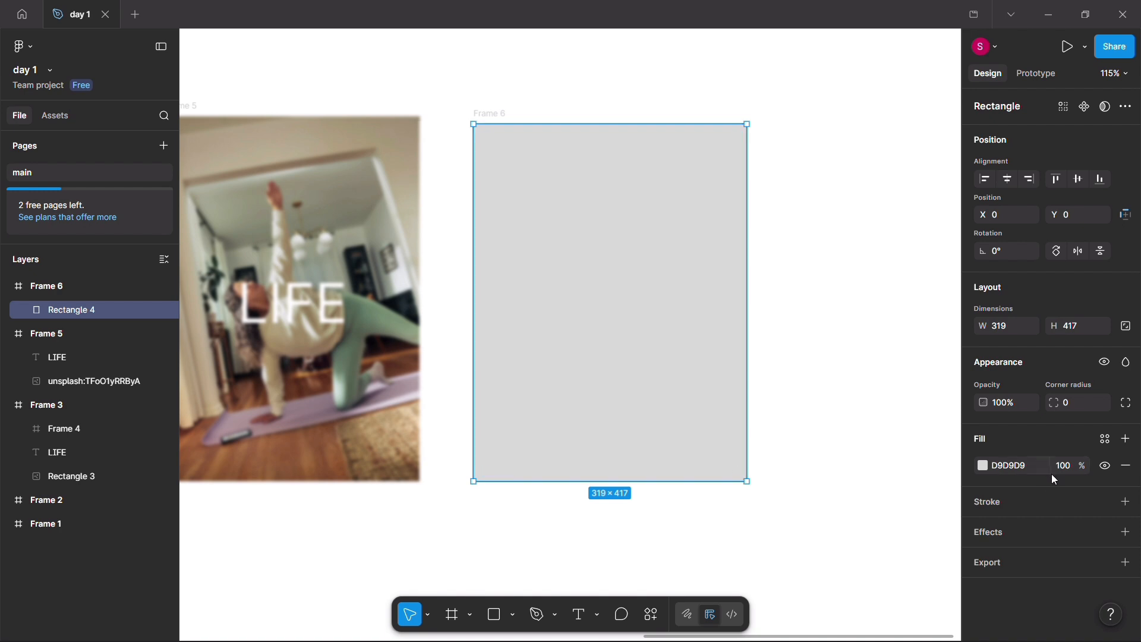
{"action": "left_click", "coordinate": [985, 466]}
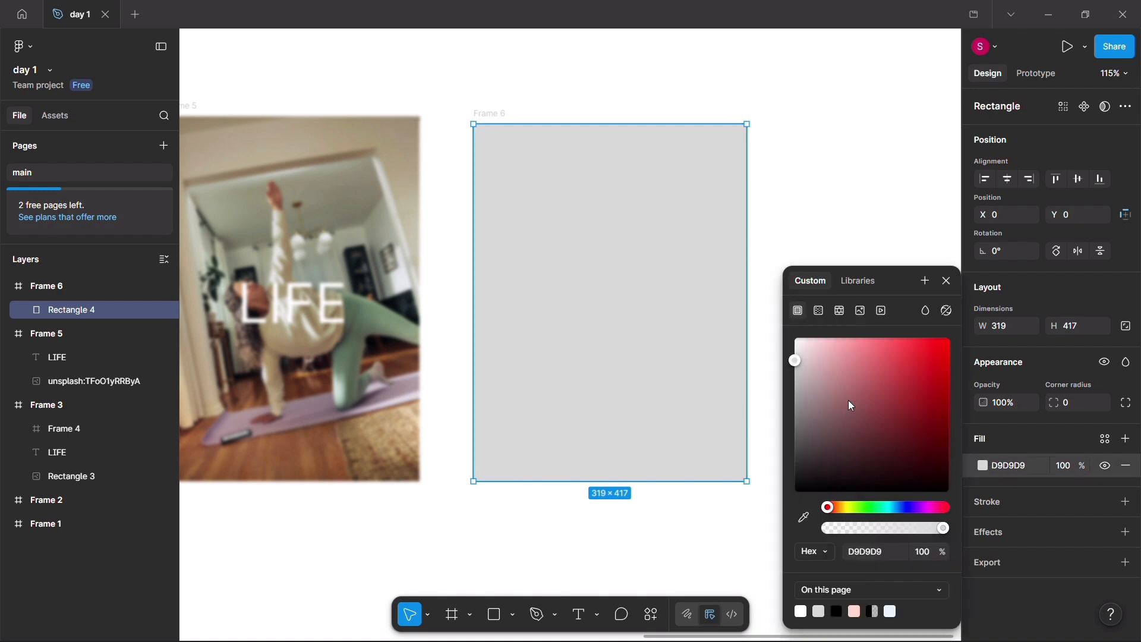
{"action": "left_click_drag", "start_coordinate": [949, 532], "coordinate": [884, 505]}
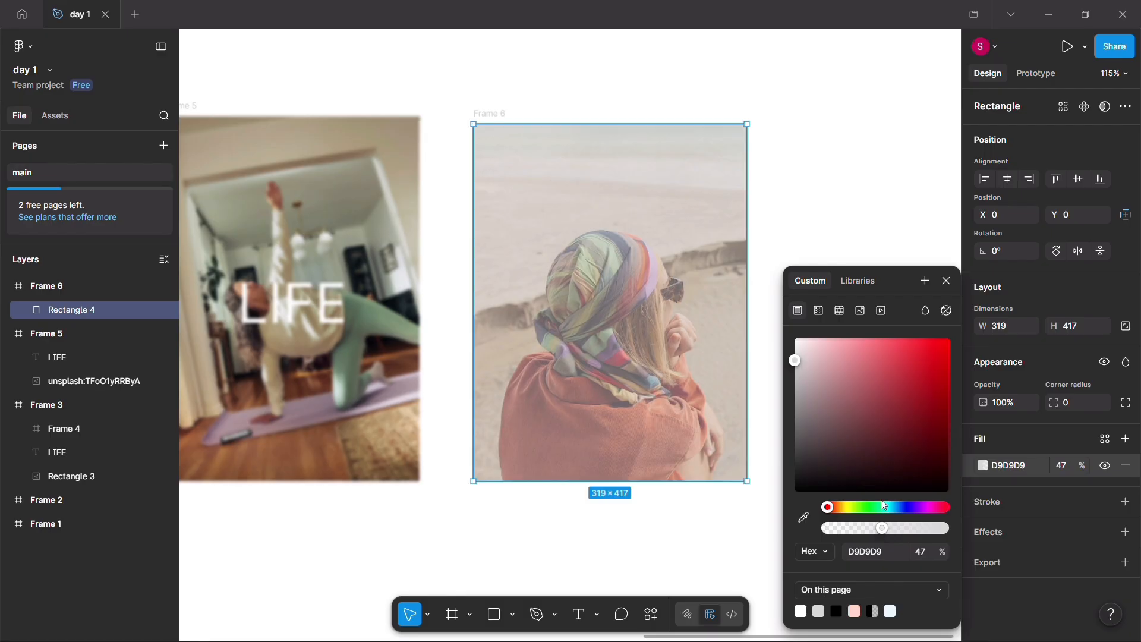
Step: Offset the overlay rectangle over the headscarf photo and resize it to 319 × 447, covering the frame from X 0, Y -10
{"action": "left_click_drag", "start_coordinate": [664, 289], "coordinate": [536, 310]}
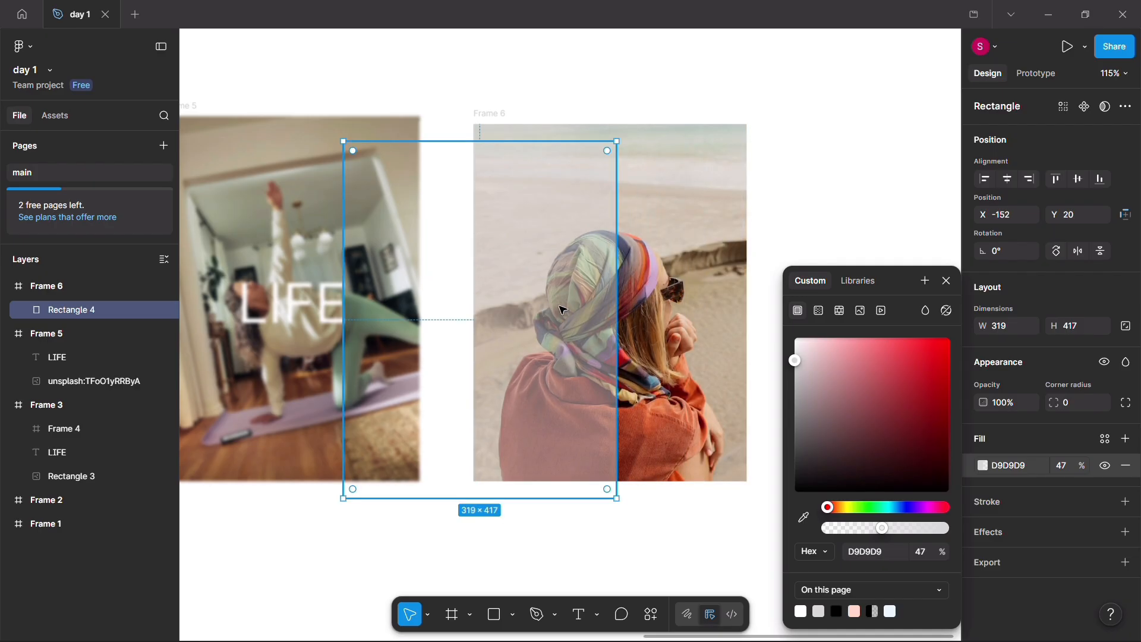
{"action": "left_click_drag", "start_coordinate": [487, 139], "coordinate": [487, 115]}
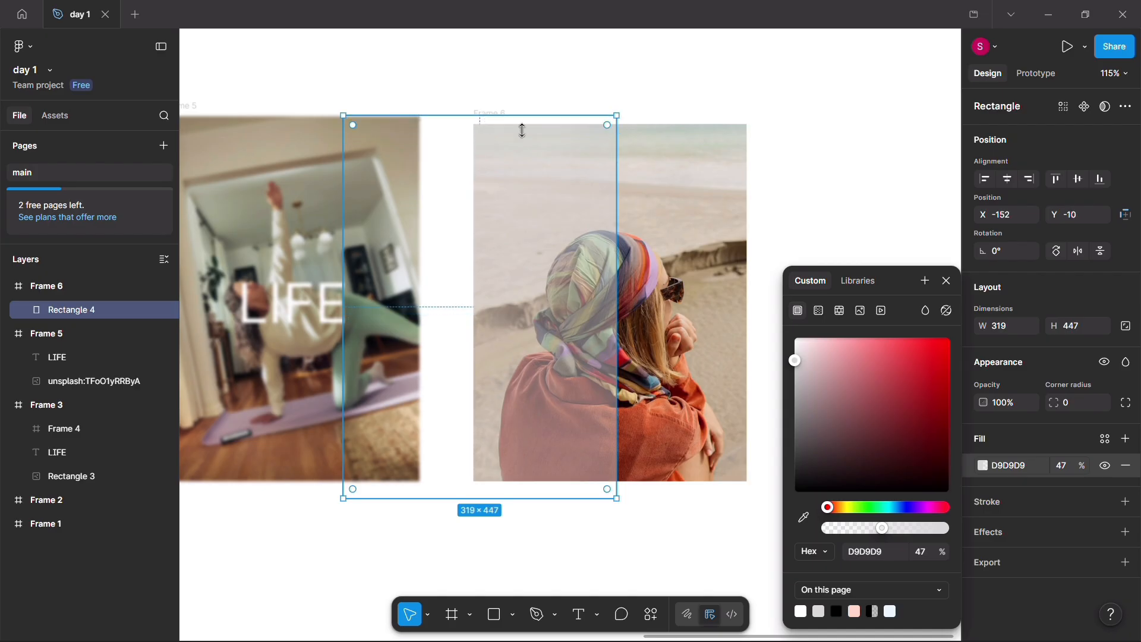
{"action": "left_click", "coordinate": [948, 277]}
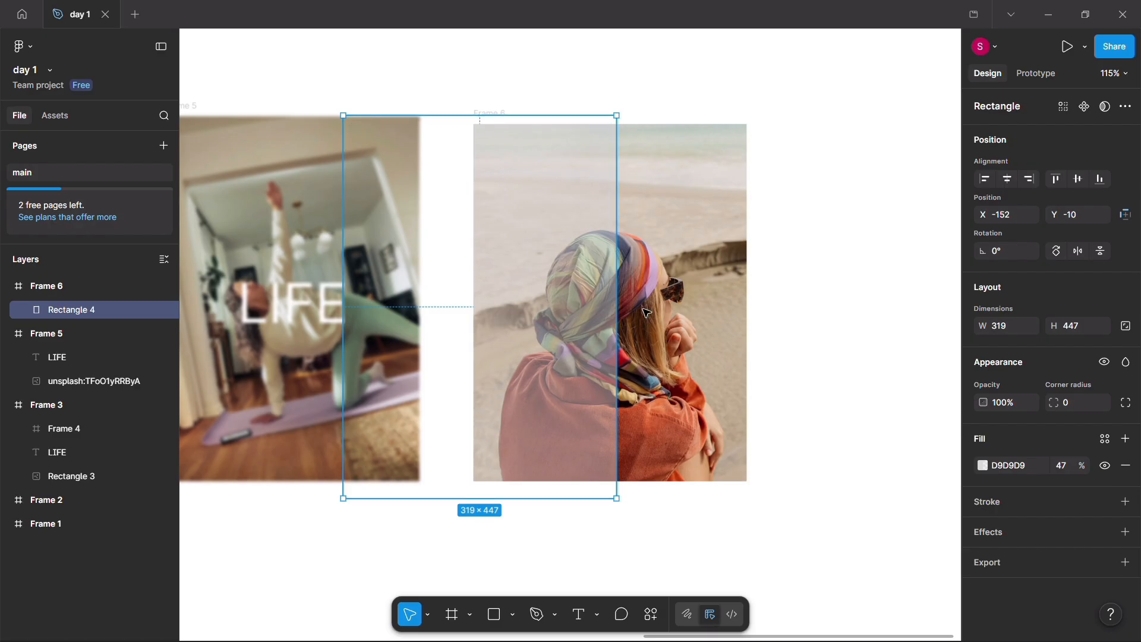
{"action": "left_click_drag", "start_coordinate": [624, 301], "coordinate": [736, 300]}
{"action": "left_click_drag", "start_coordinate": [737, 300], "coordinate": [751, 298]}
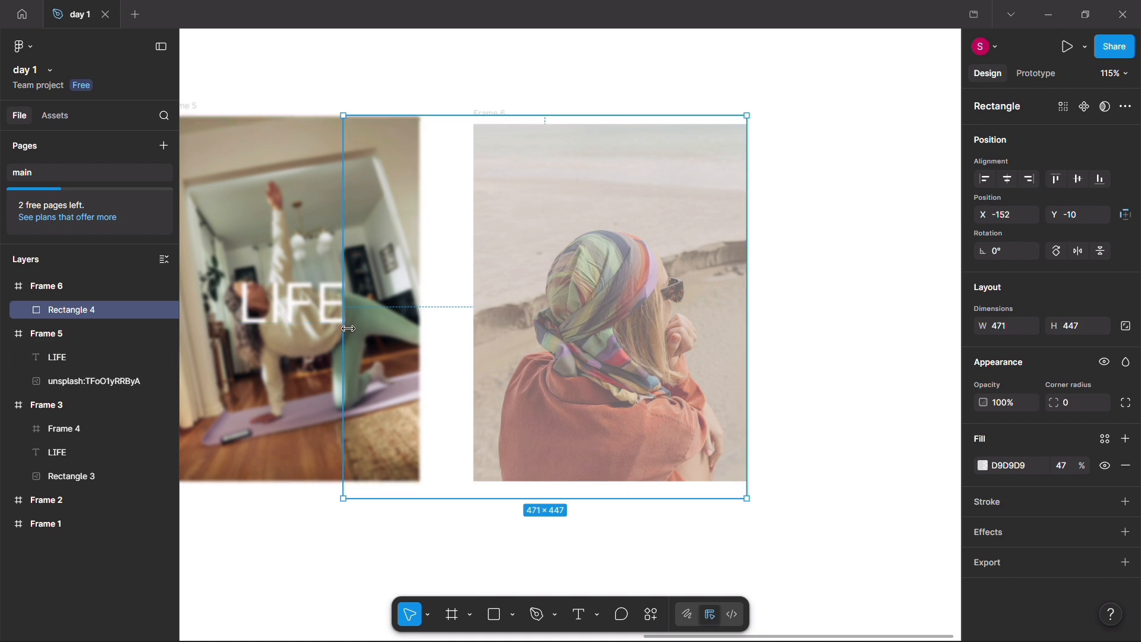
{"action": "left_click_drag", "start_coordinate": [357, 328], "coordinate": [477, 326]}
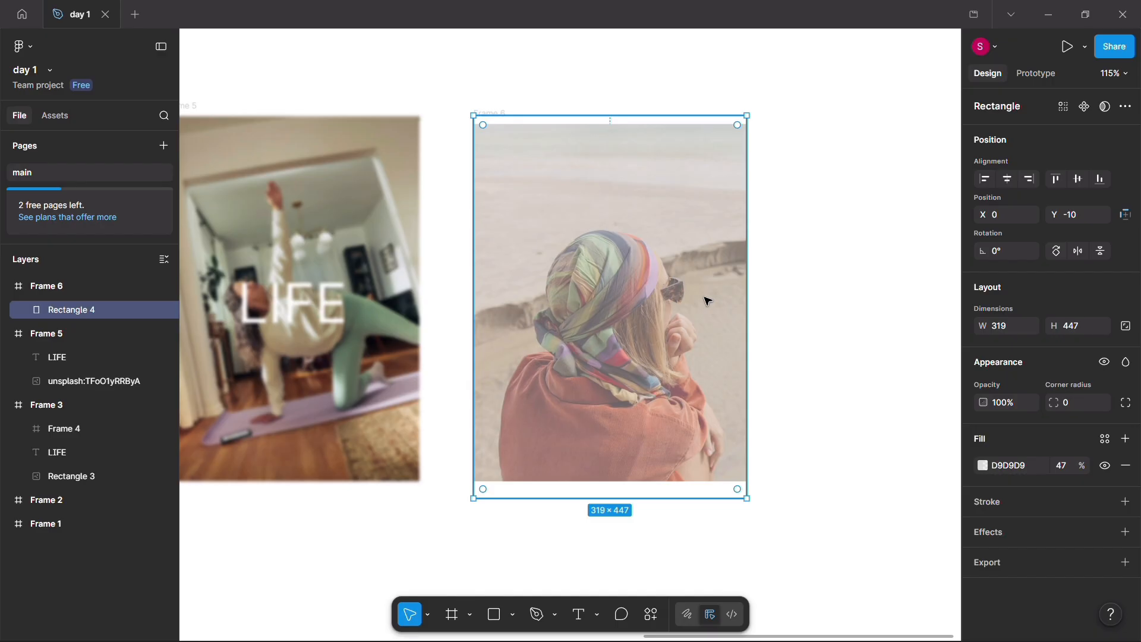
Step: Add a Background blur effect to the overlay rectangle and narrow the rectangle to a width of 311
{"action": "left_click", "coordinate": [1126, 532]}
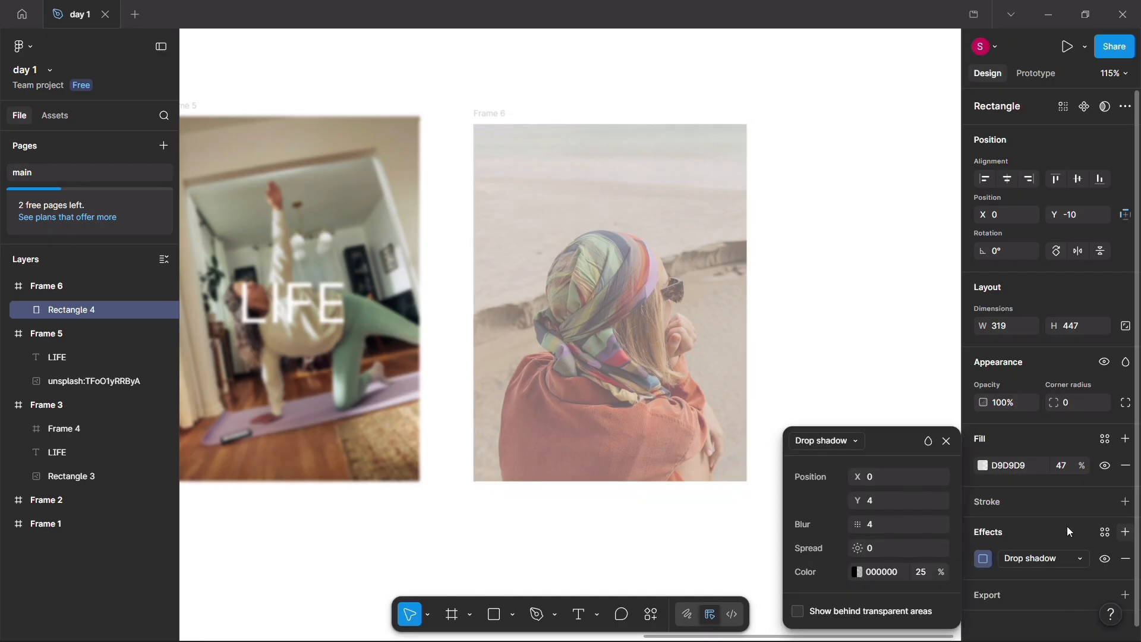
{"action": "left_click", "coordinate": [829, 443]}
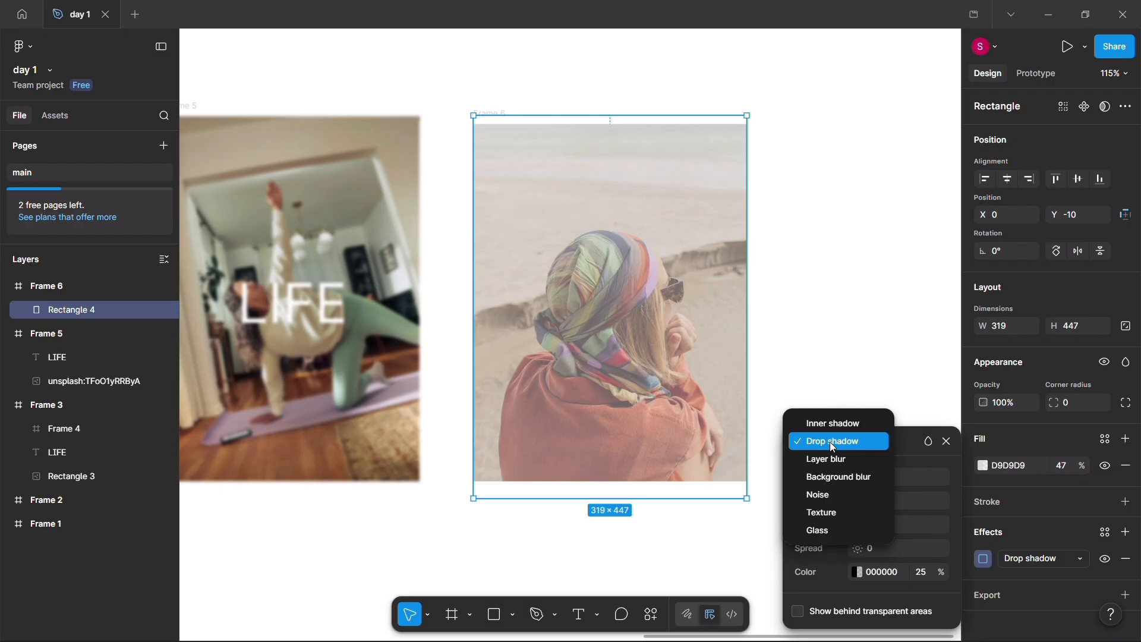
{"action": "left_click", "coordinate": [845, 477]}
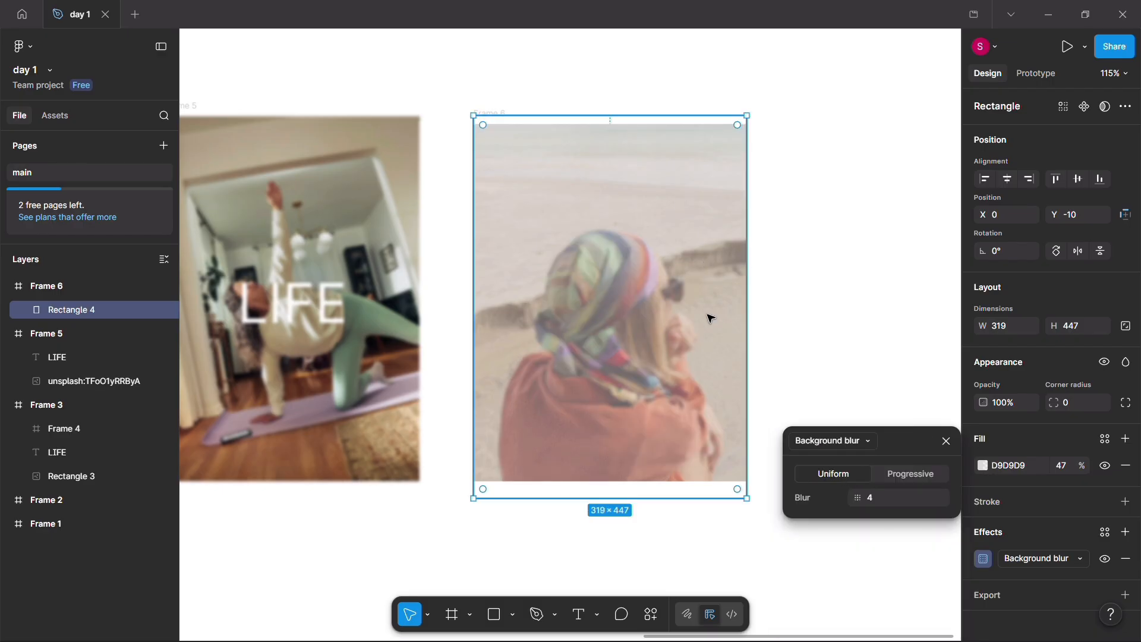
{"action": "mouse_move", "coordinate": [746, 312]}
{"action": "left_mouse_down"}
{"action": "mouse_move", "coordinate": [605, 324]}
{"action": "mouse_move", "coordinate": [740, 312]}
{"action": "left_mouse_up"}
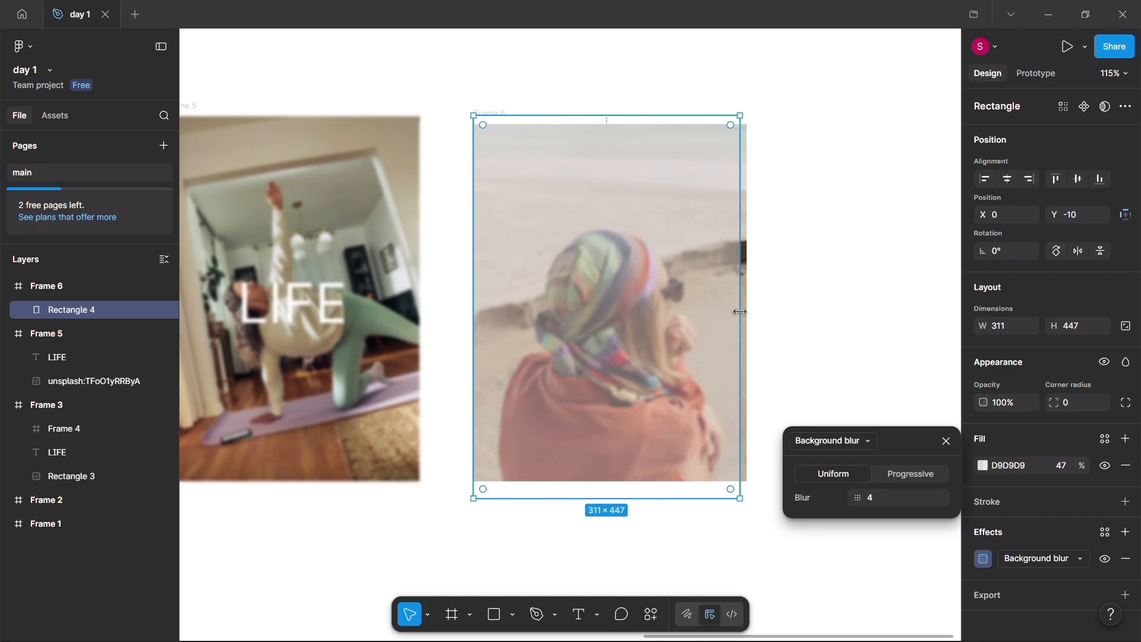
Step: Draw a new frame about 268 × 410 beside the headscarf frame and fill it with Unsplash's Editorial photo of mountains at dusk
{"action": "scroll", "coordinate": [805, 311], "scroll_direction": "right", "scroll_amount": 5}
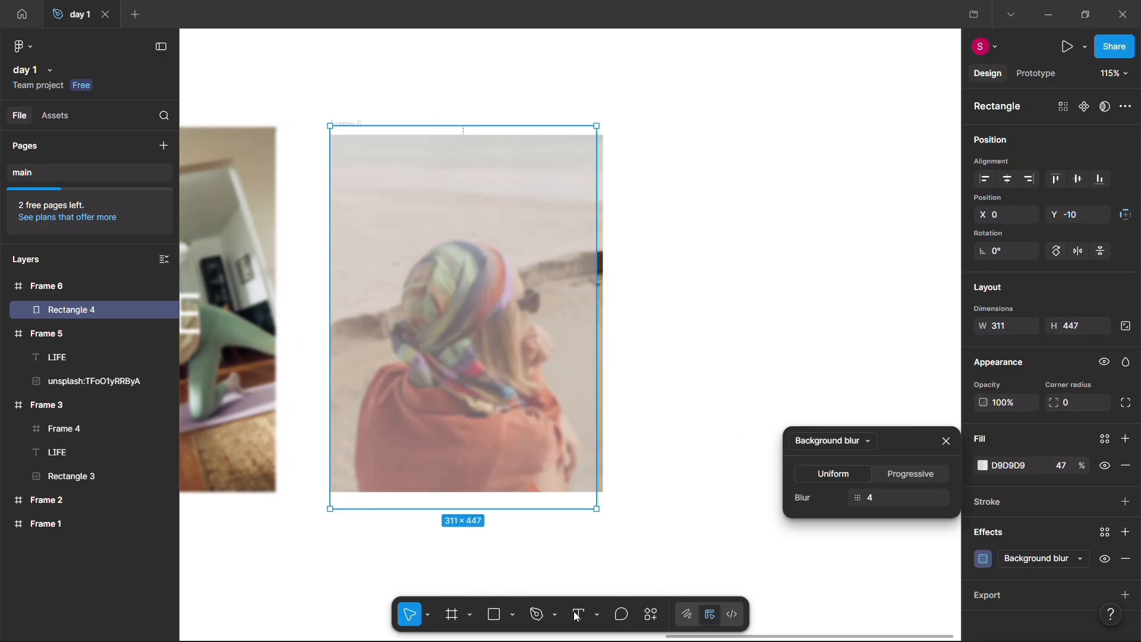
{"action": "left_click", "coordinate": [465, 614]}
{"action": "left_click_drag", "start_coordinate": [659, 140], "coordinate": [890, 492]}
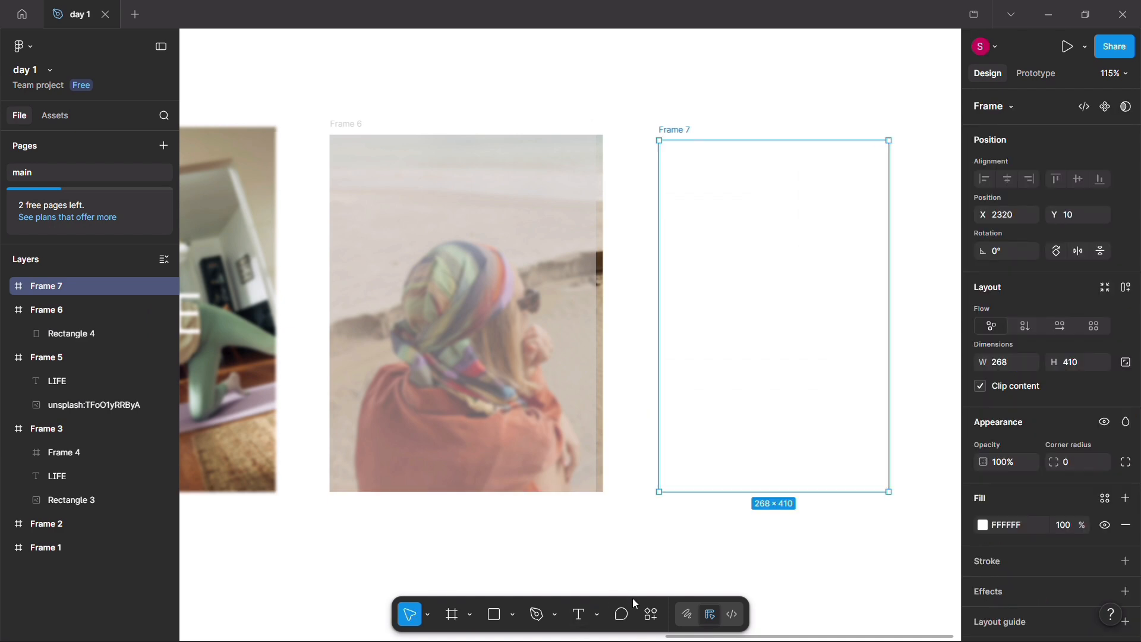
{"action": "left_click", "coordinate": [650, 613]}
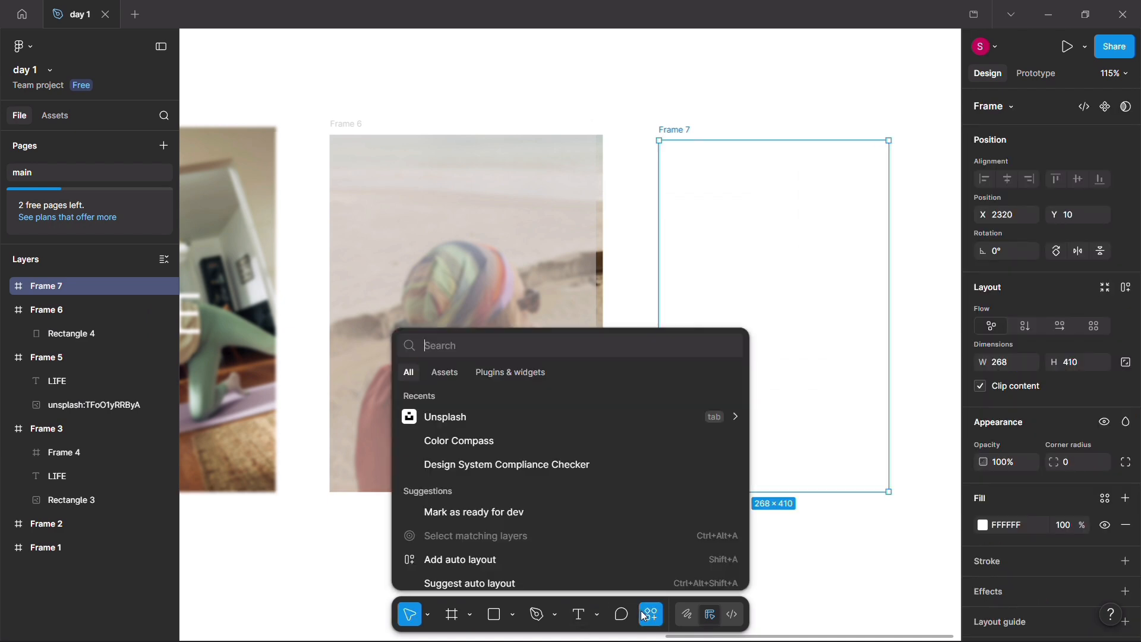
{"action": "left_click", "coordinate": [547, 412]}
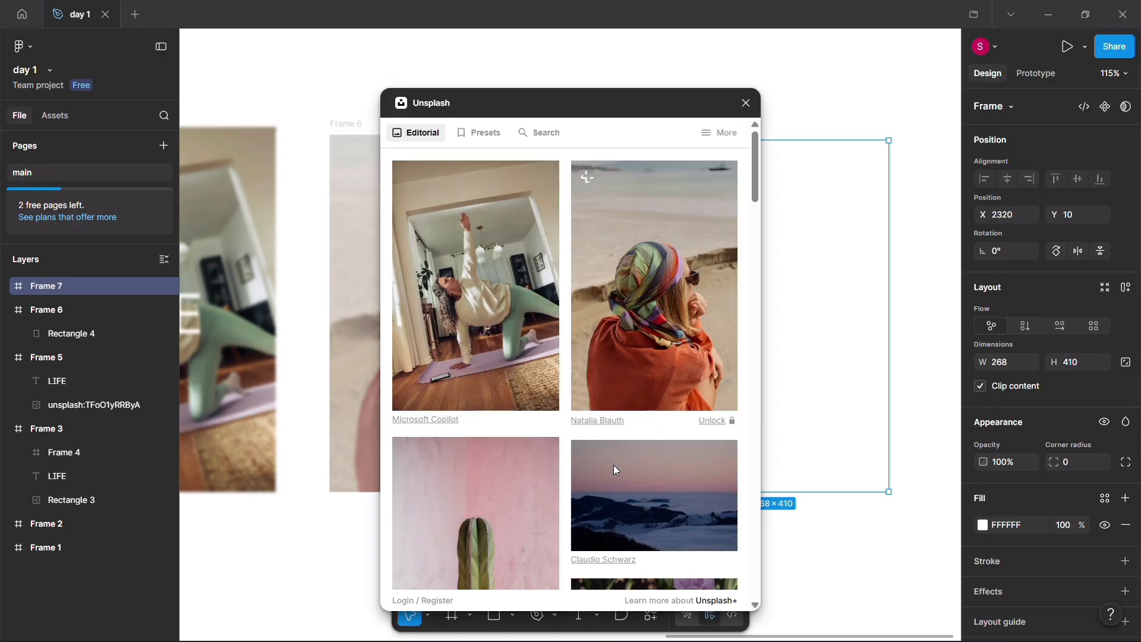
{"action": "left_click", "coordinate": [636, 477]}
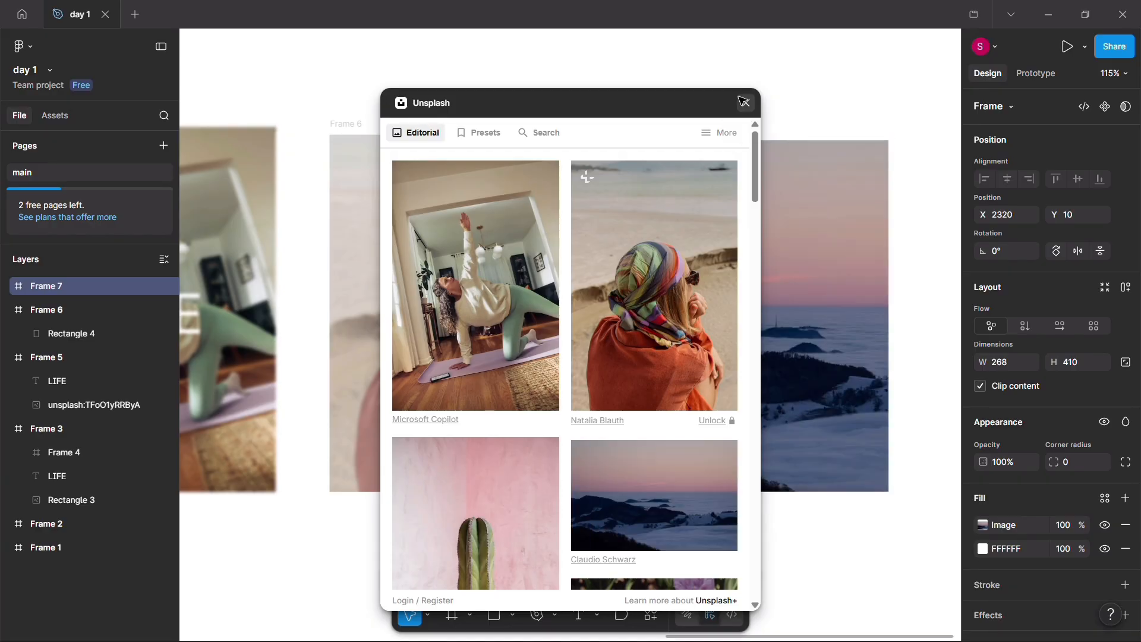
{"action": "left_click", "coordinate": [744, 102]}
Step: Add a uniform Background blur effect to the mountain photo's frame and set its blur to 20.6
{"action": "scroll", "coordinate": [795, 245], "scroll_direction": "right", "scroll_amount": 4}
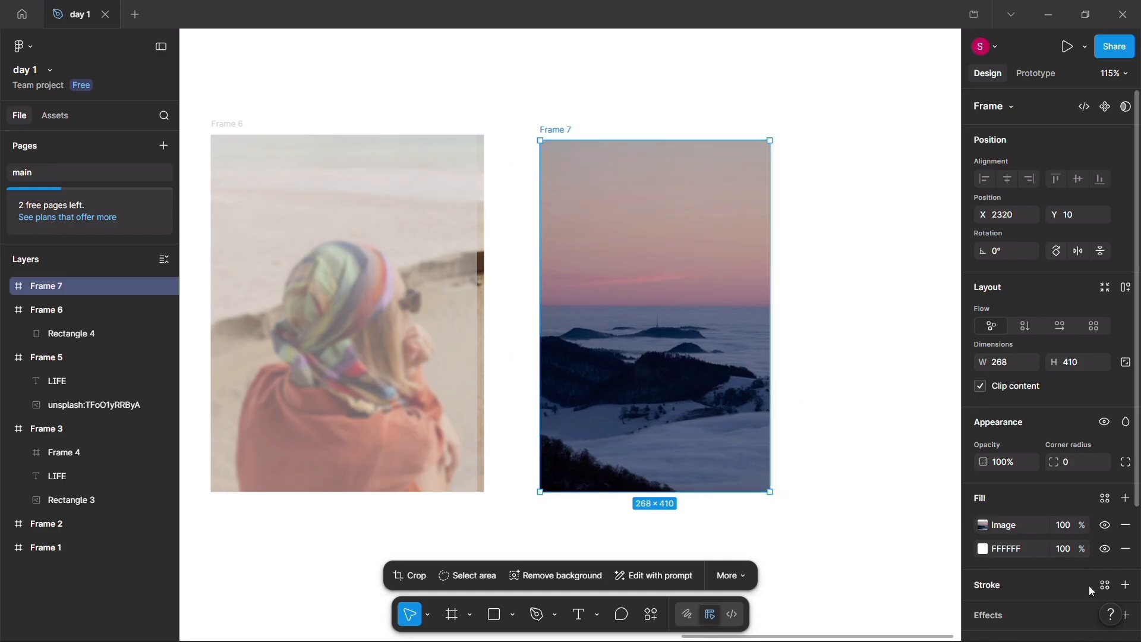
{"action": "left_click", "coordinate": [1125, 614]}
{"action": "left_click", "coordinate": [847, 478]}
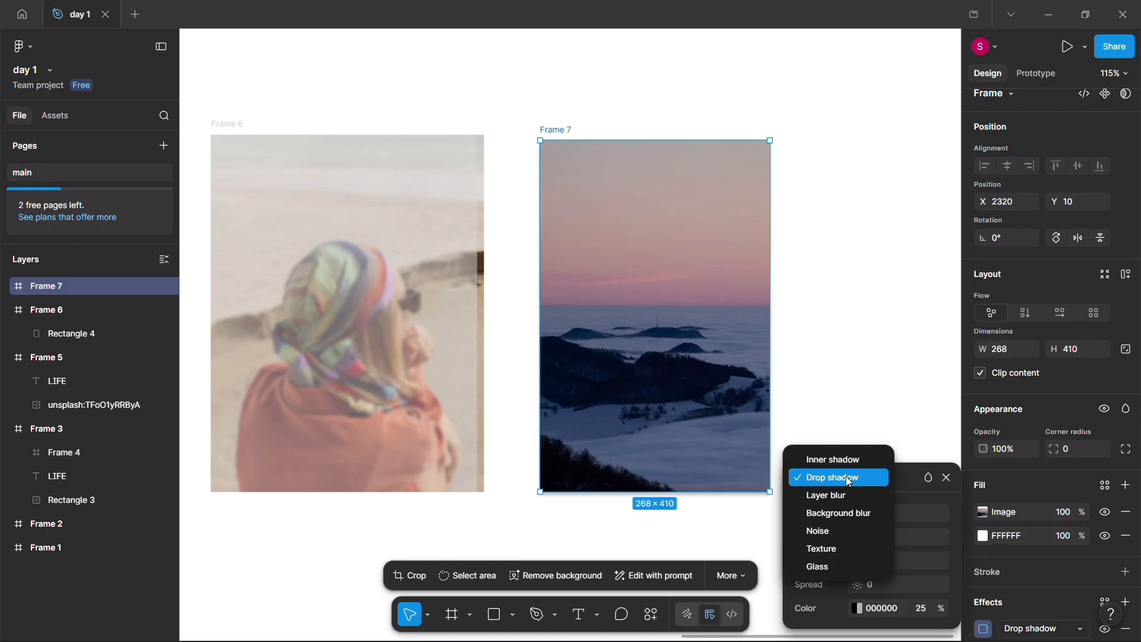
{"action": "left_click", "coordinate": [847, 509]}
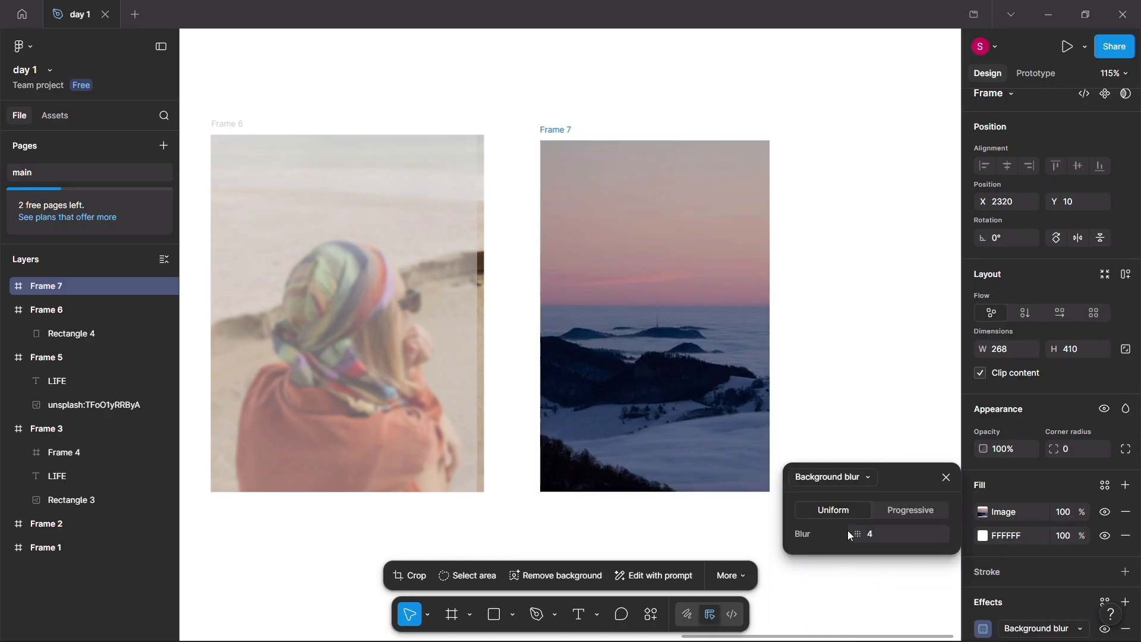
{"action": "left_click_drag", "start_coordinate": [858, 536], "coordinate": [1105, 533]}
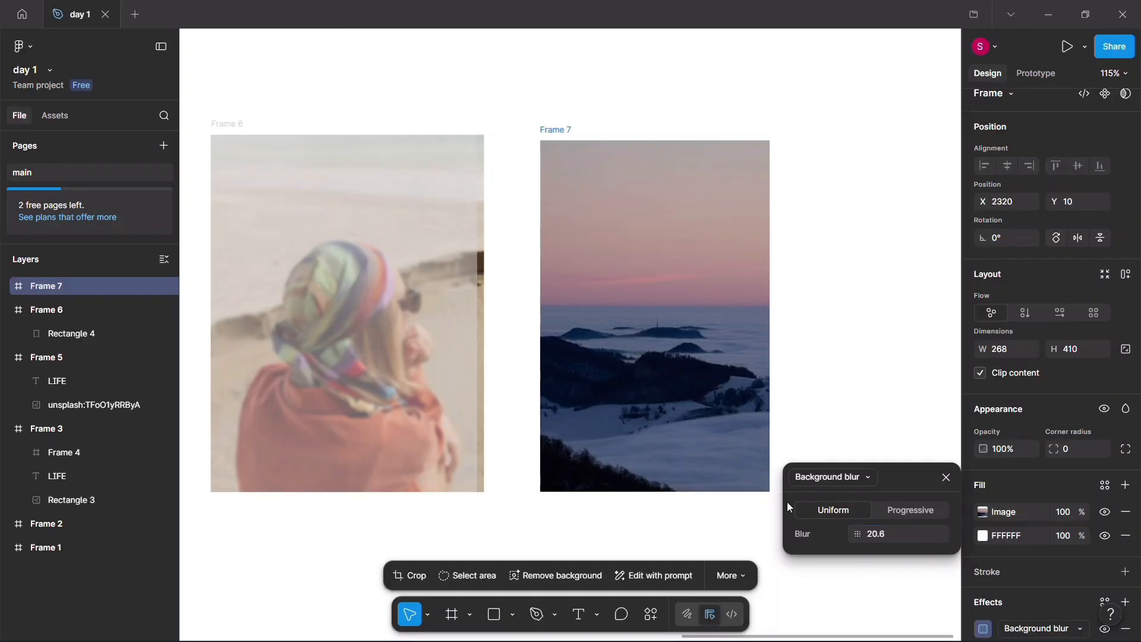
{"action": "left_click", "coordinate": [946, 475]}
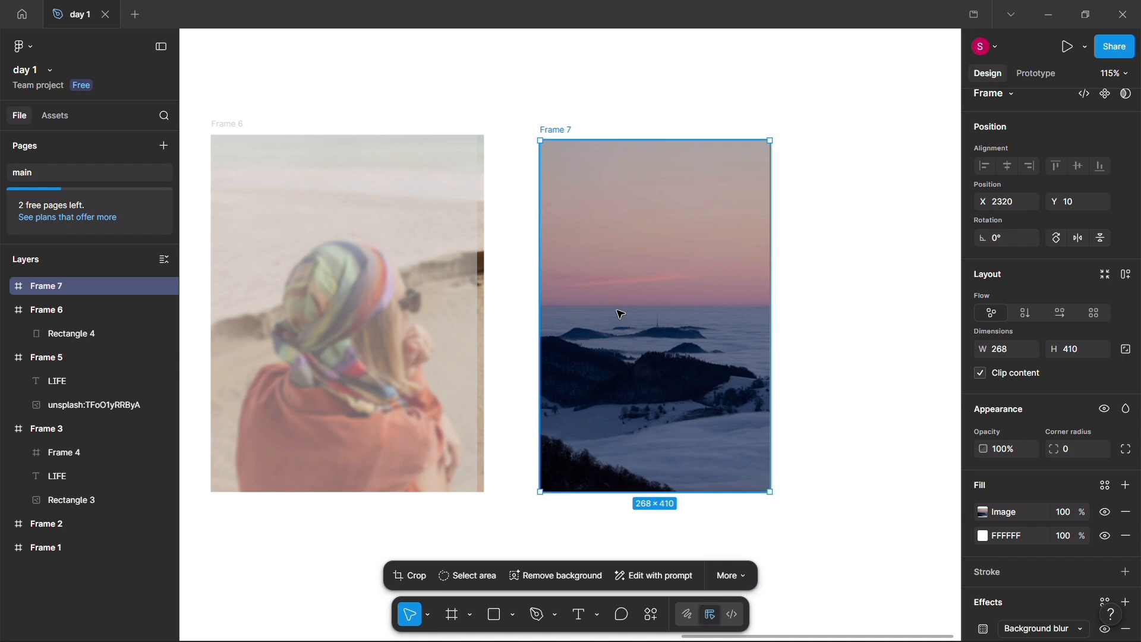